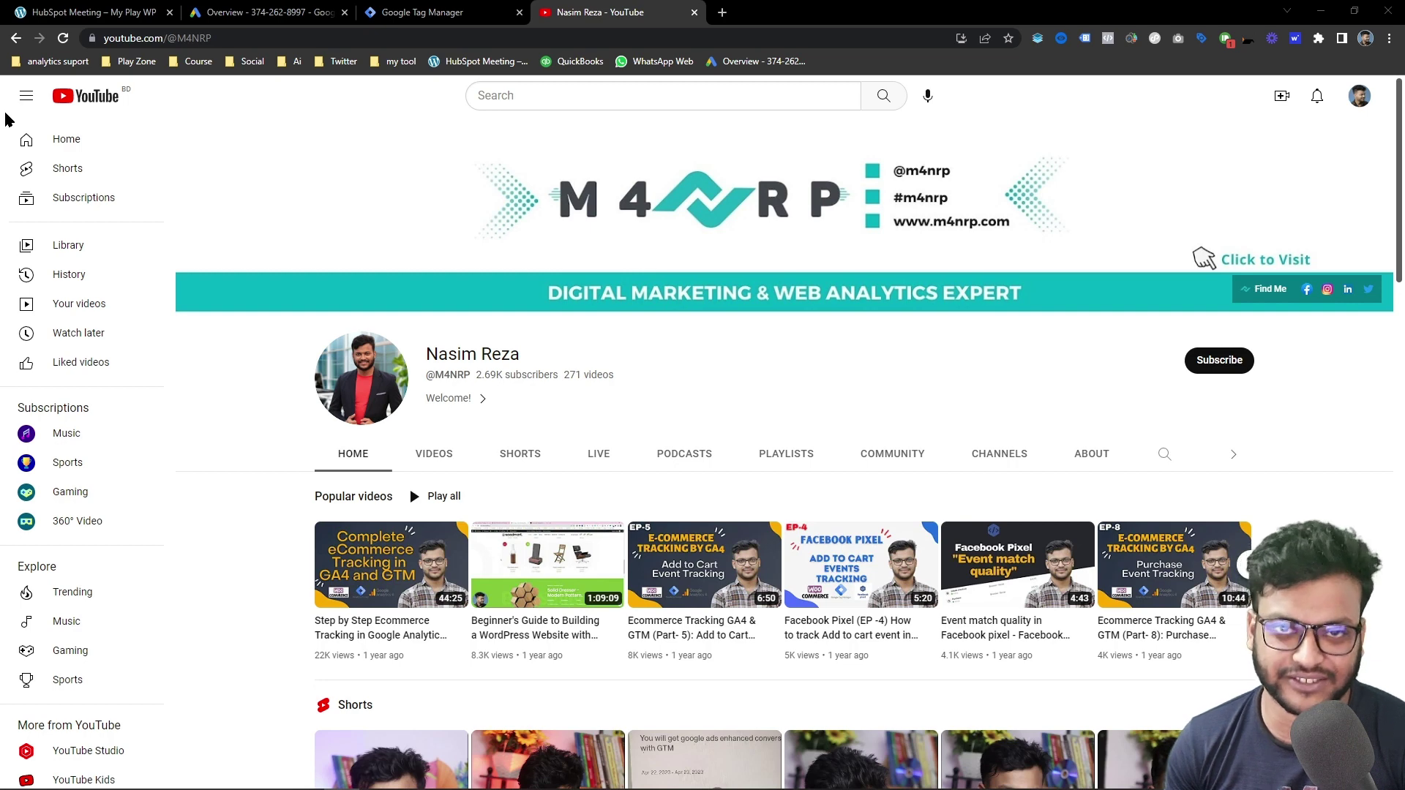
Switch from the YouTube channel to the HubSpot Meeting – My Play WP booking page.
left_click(154, 7)
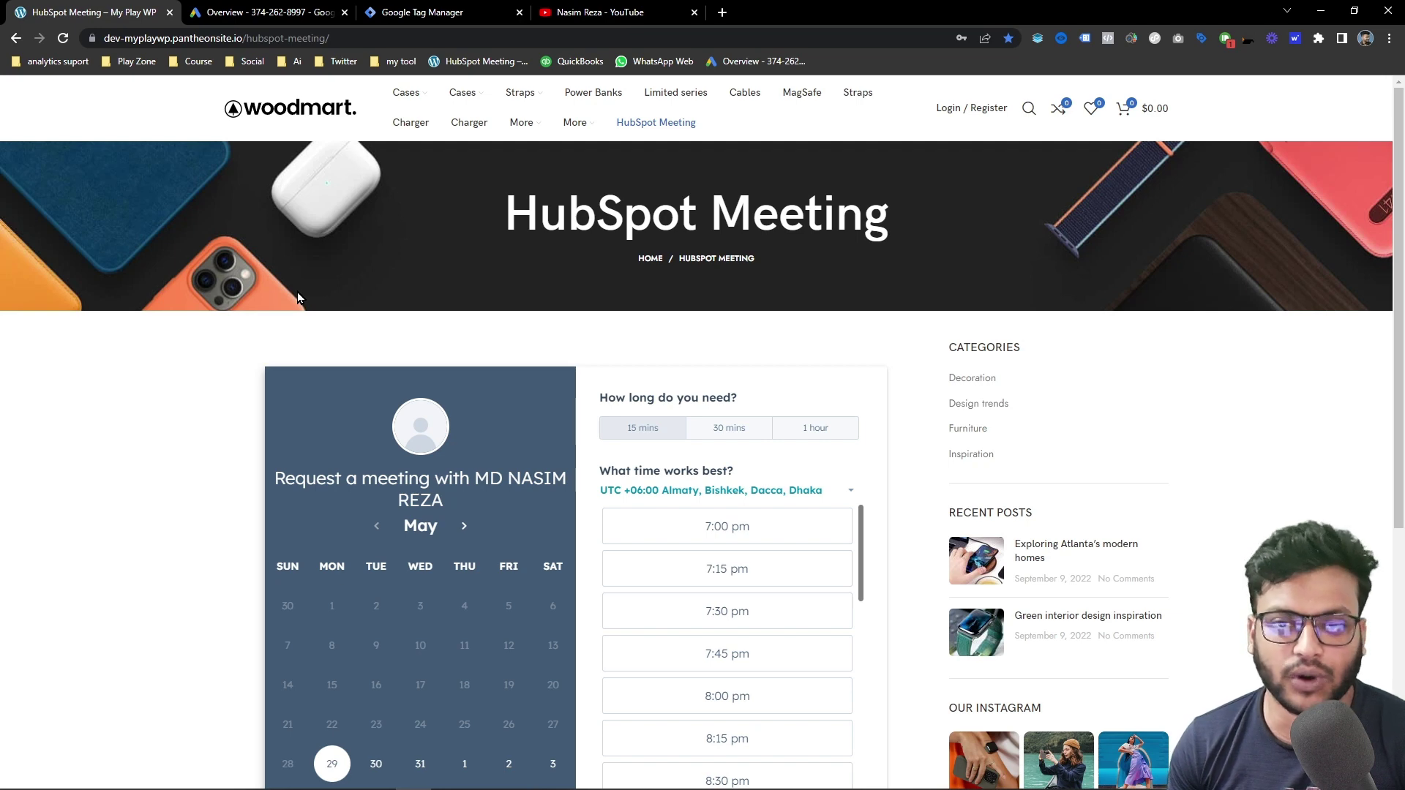
Book the 7:15 pm slot on Monday, May 29, 2023, then return to the Google Ads overview.
left_click(271, 13)
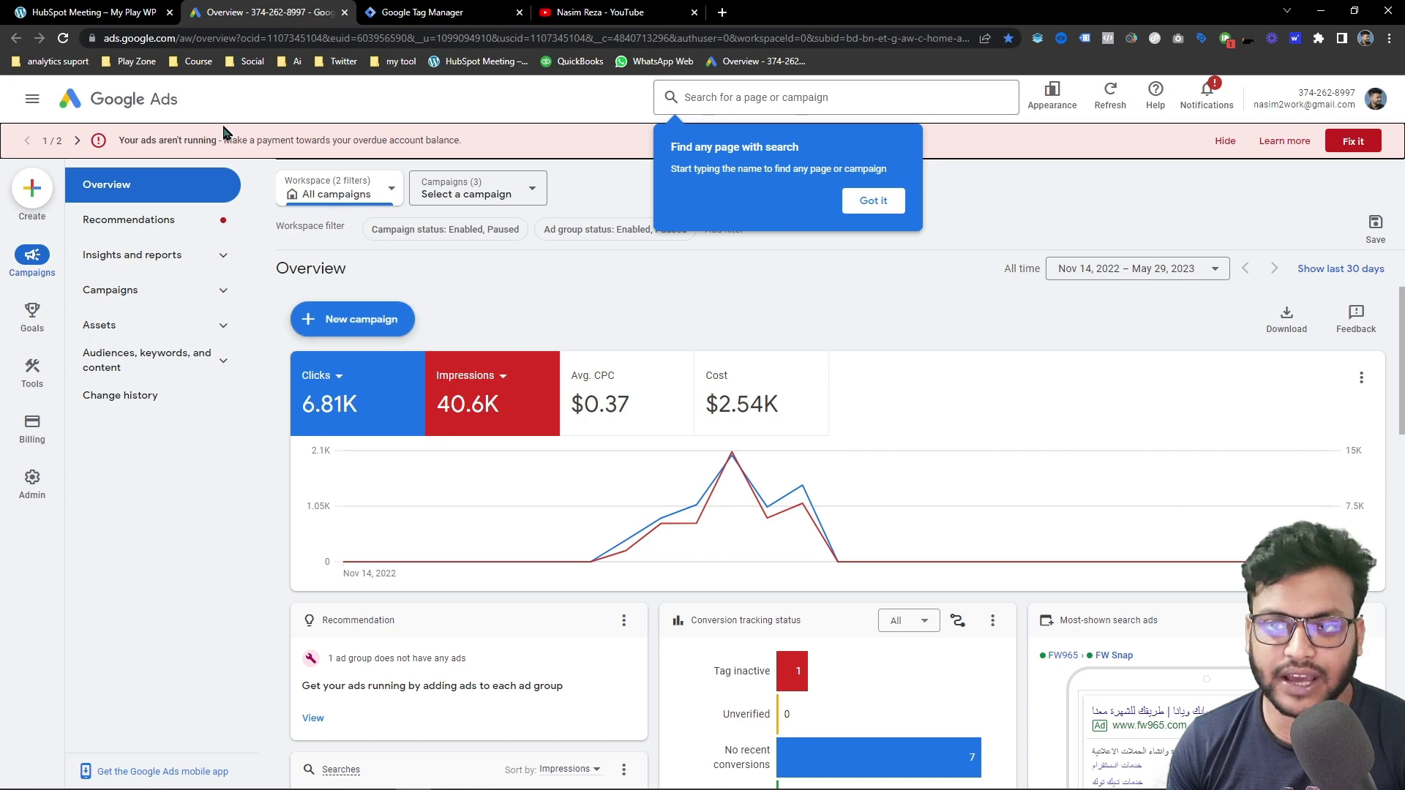
left_click(132, 11)
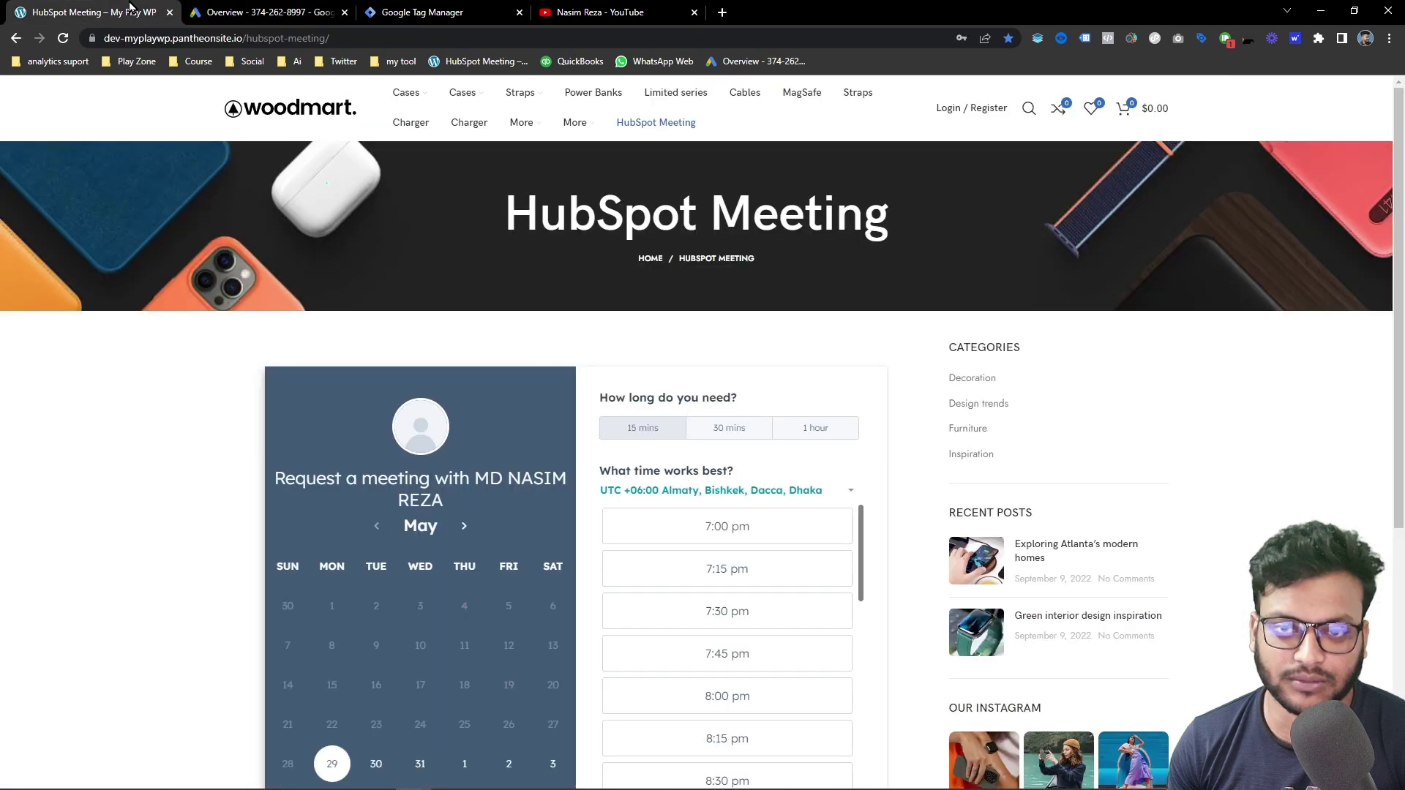
left_click(728, 569)
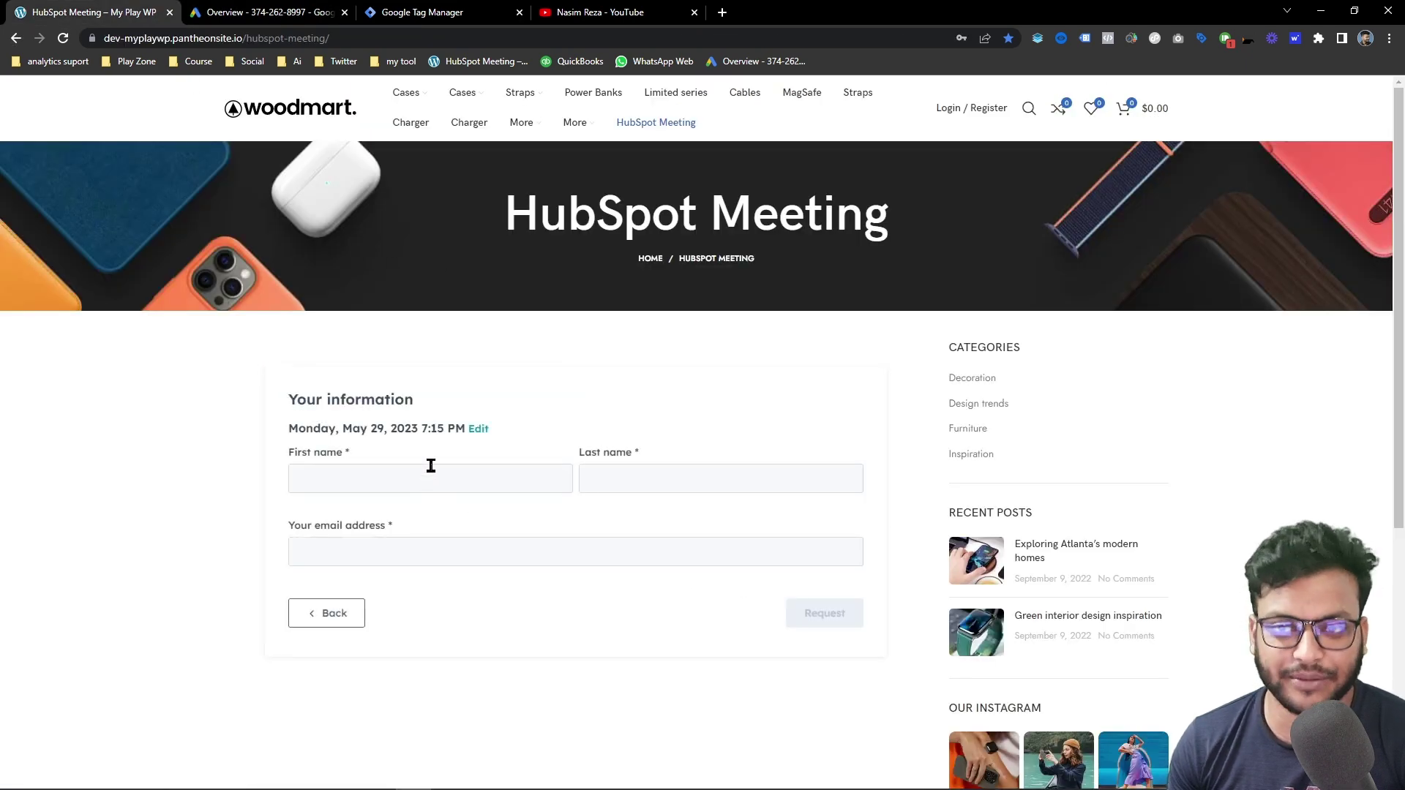
left_click(267, 8)
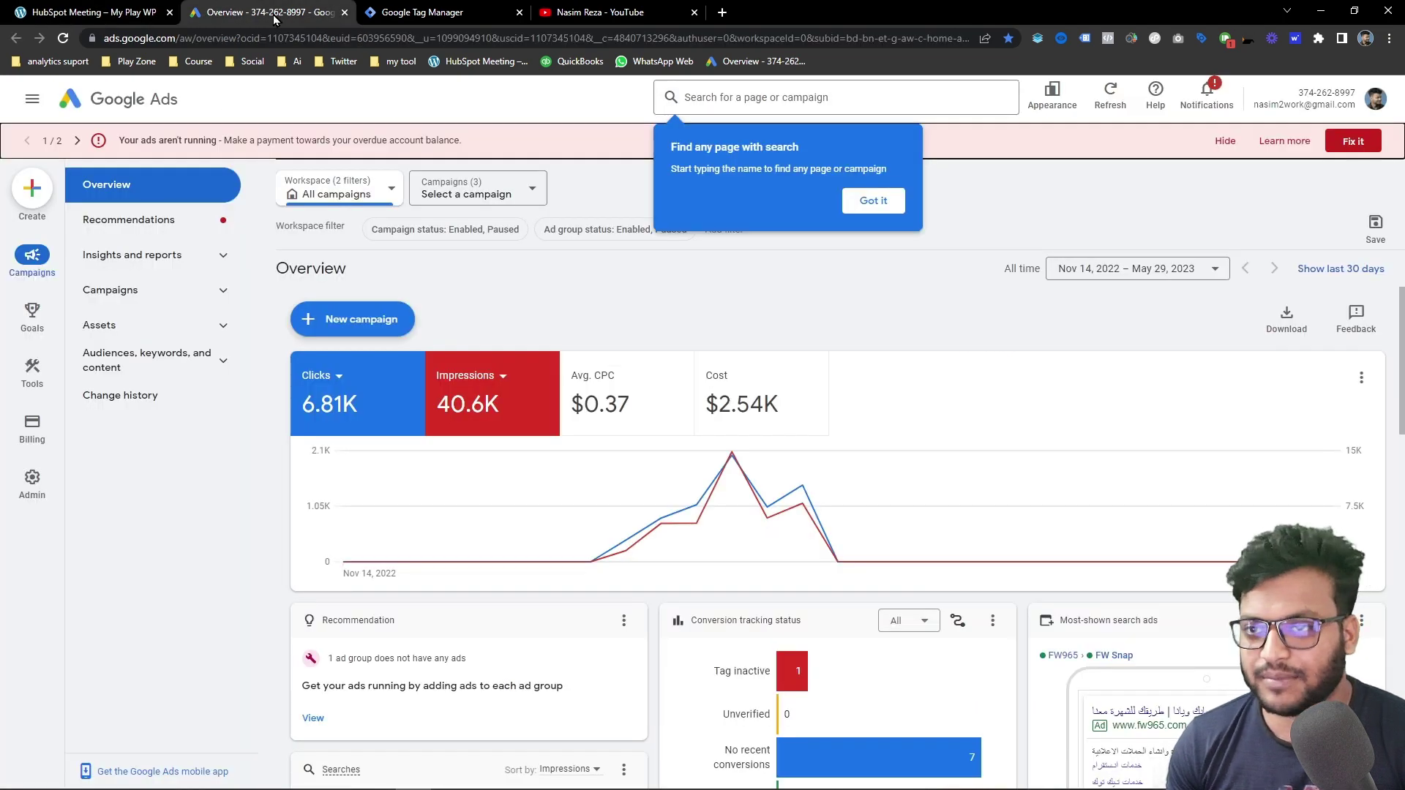
Start a new conversion action from the Create menu and dismiss the search tip.
left_click(32, 207)
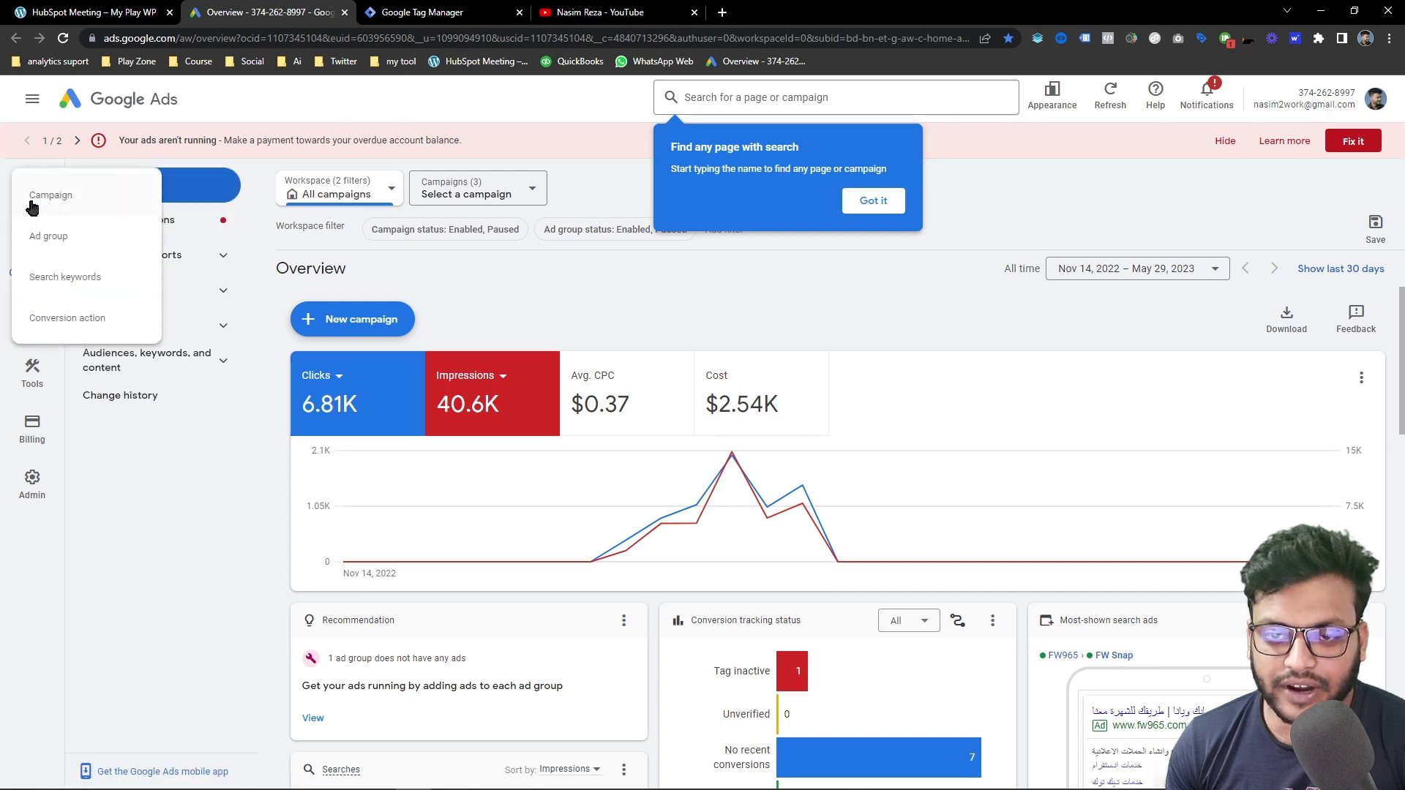
left_click(104, 328)
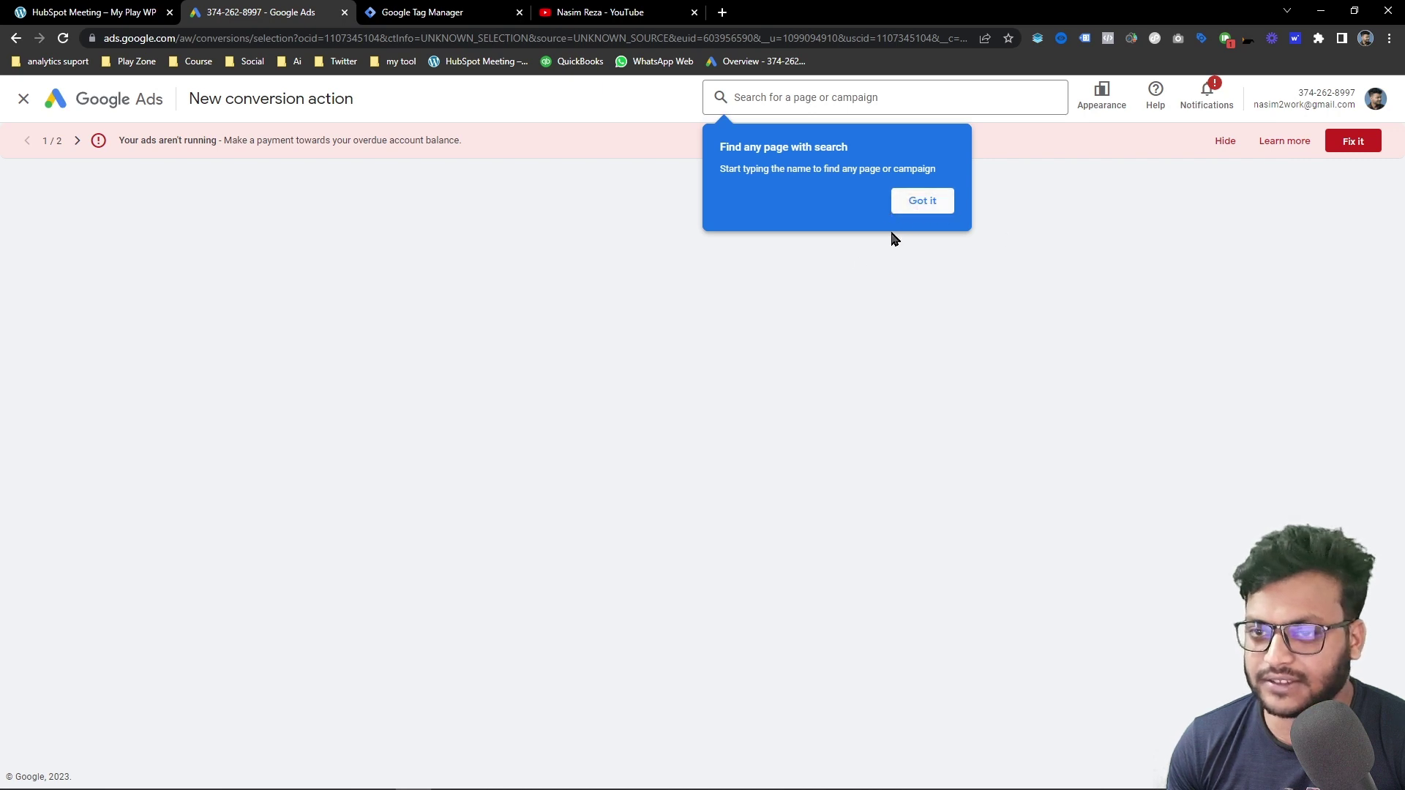
left_click(920, 202)
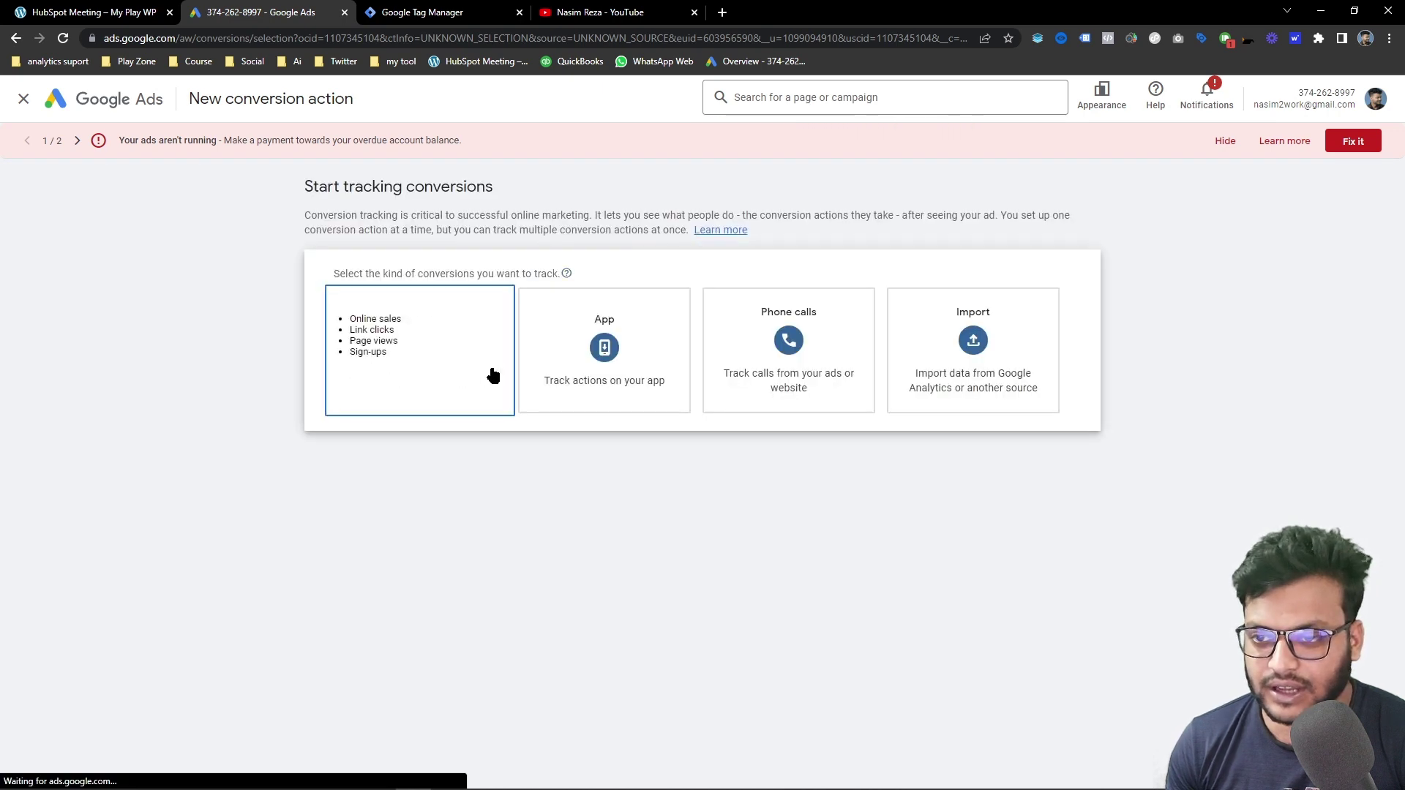
Choose Website conversions and paste the HubSpot meeting page URL as the website domain.
left_click(428, 374)
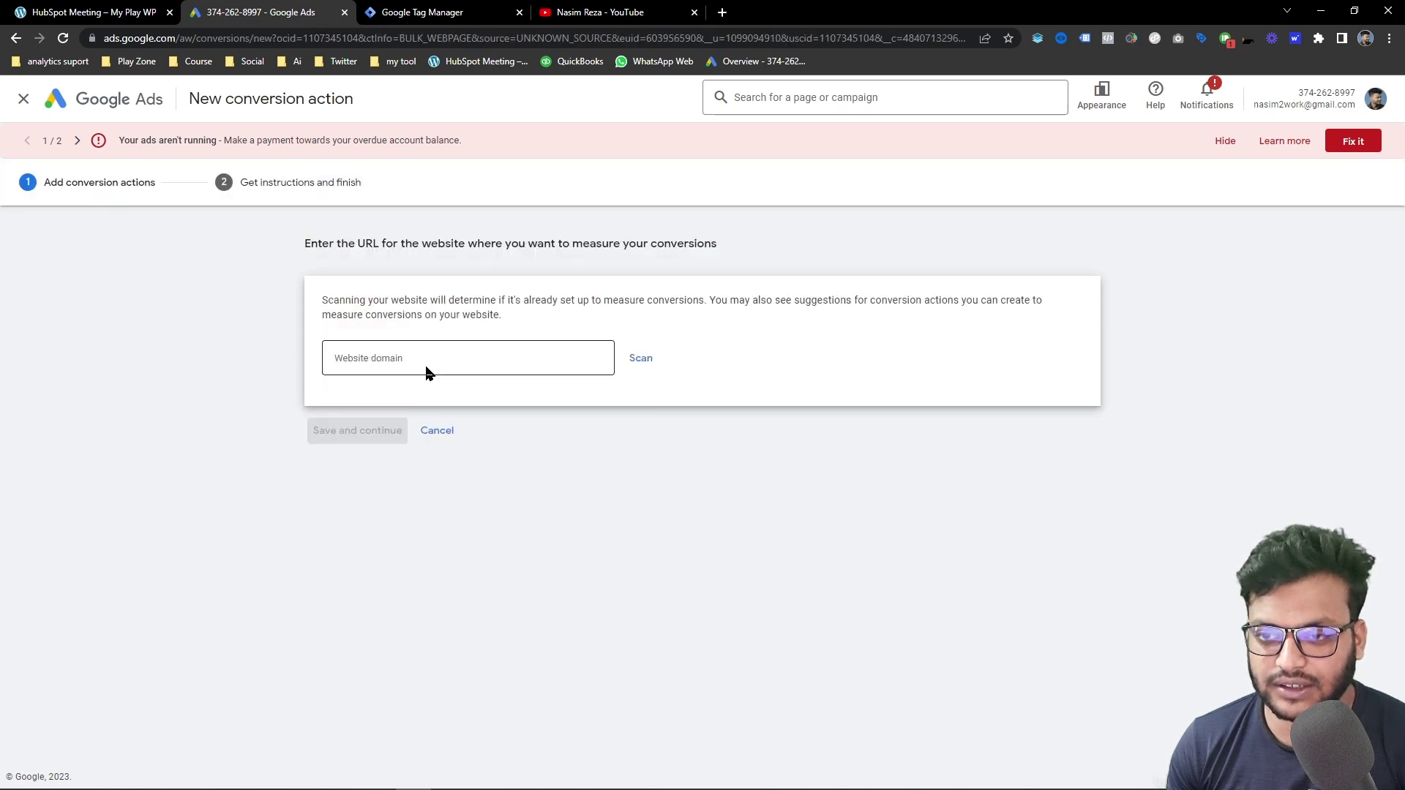
left_click(142, 10)
left_click(251, 38)
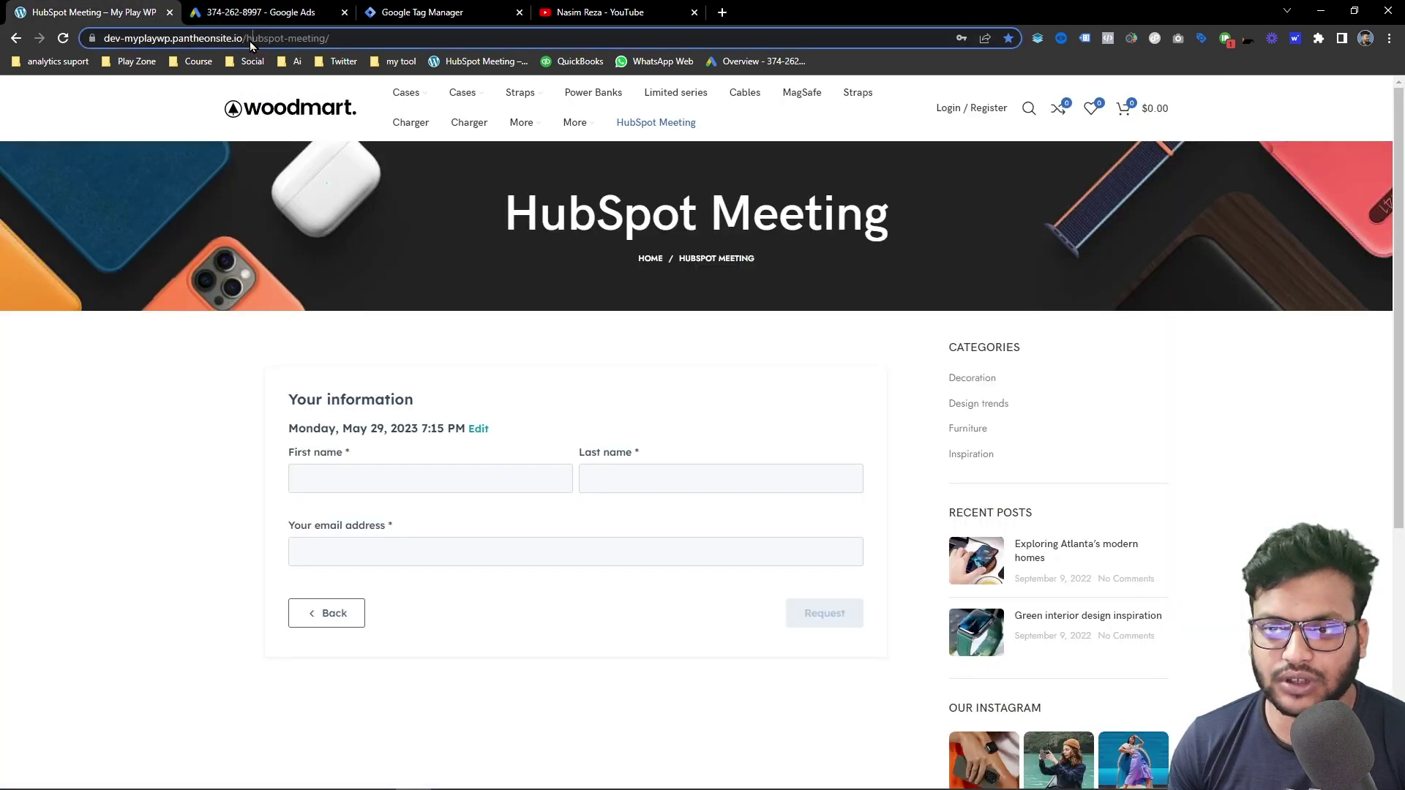
key("ctrl+a")
key("ctrl+c")
left_click(257, 11)
left_click(429, 360)
key("ctrl+v")
Scan the domain, then opt to add a conversion action manually.
left_click(641, 374)
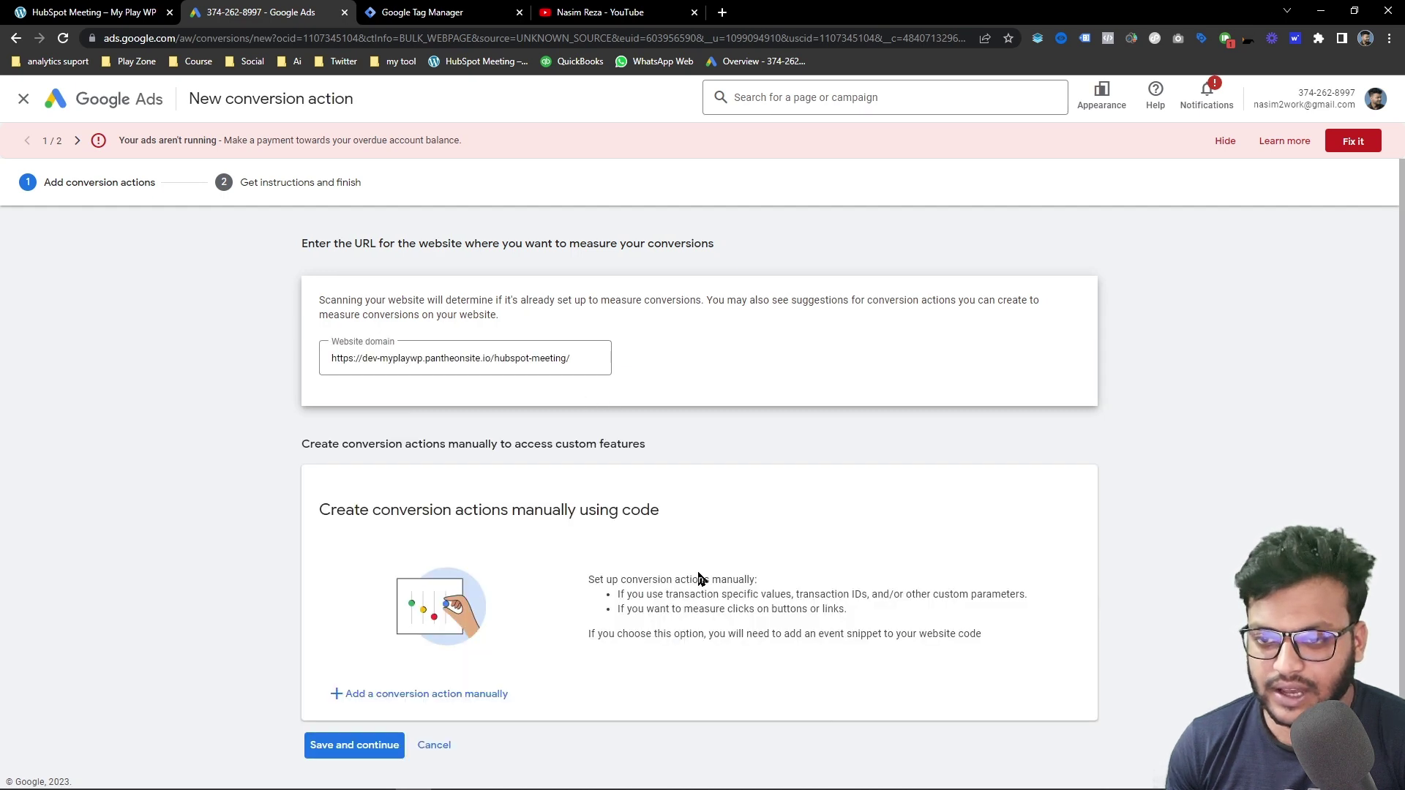
scroll(586, 587, "down", 1)
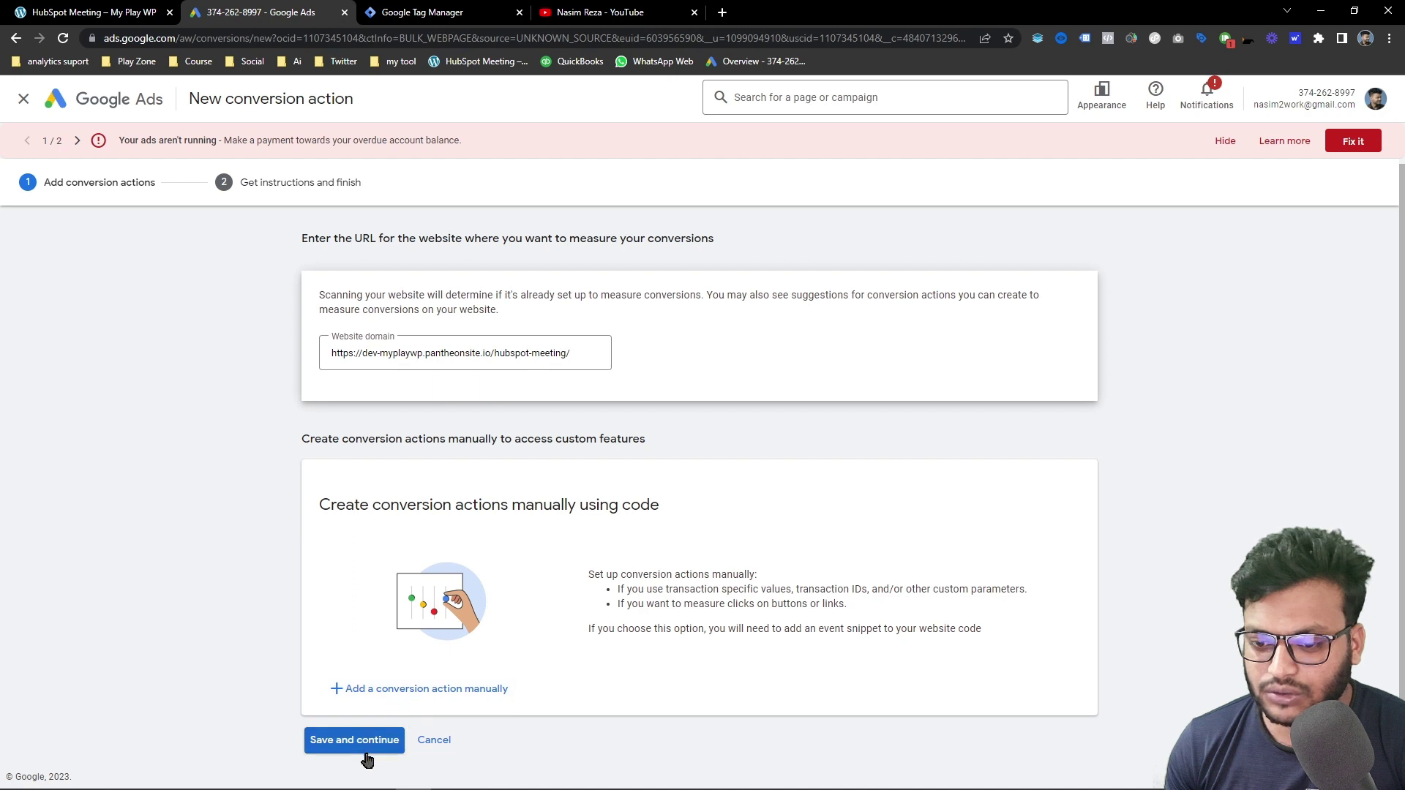
left_click(389, 695)
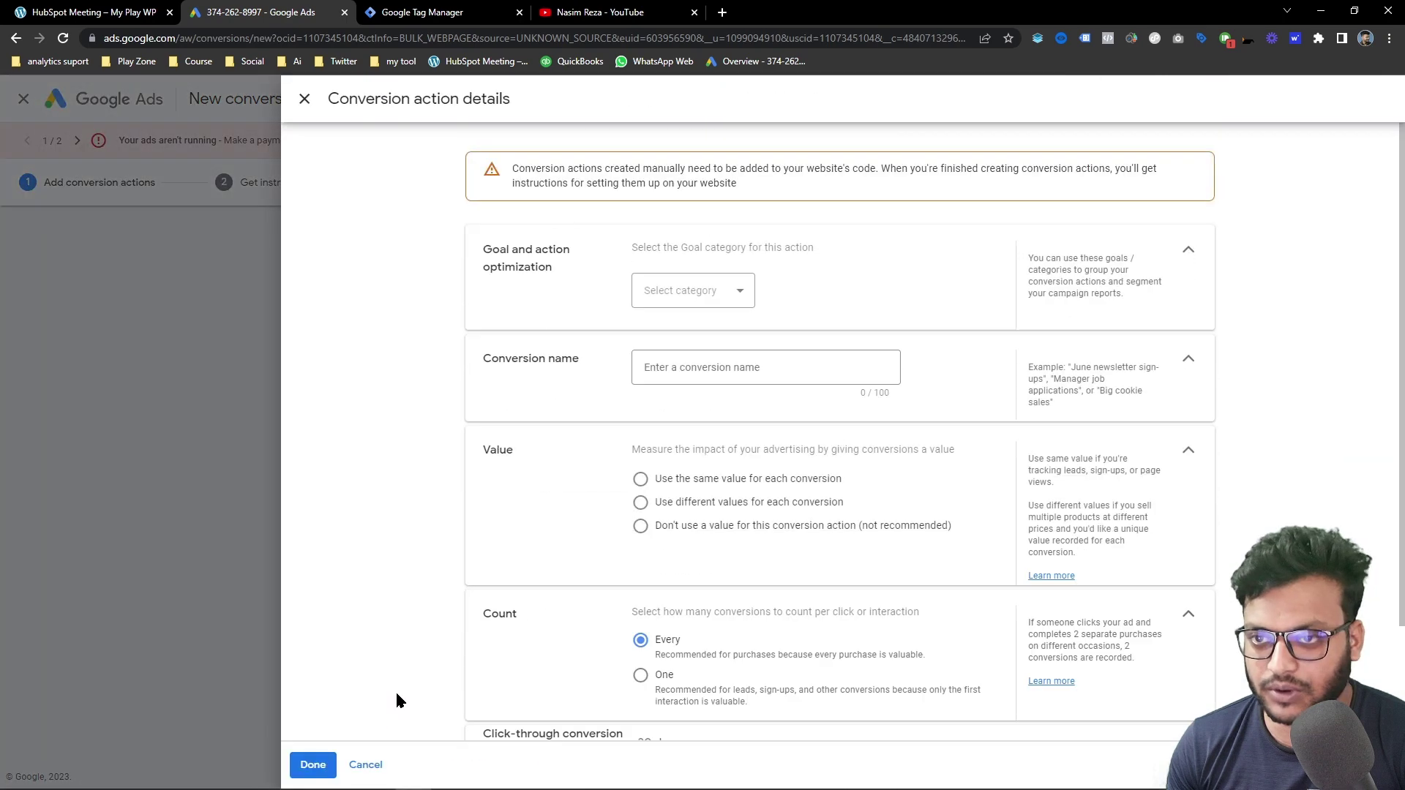
Set the goal category to Book appointment and name the conversion 'test'.
left_click(728, 288)
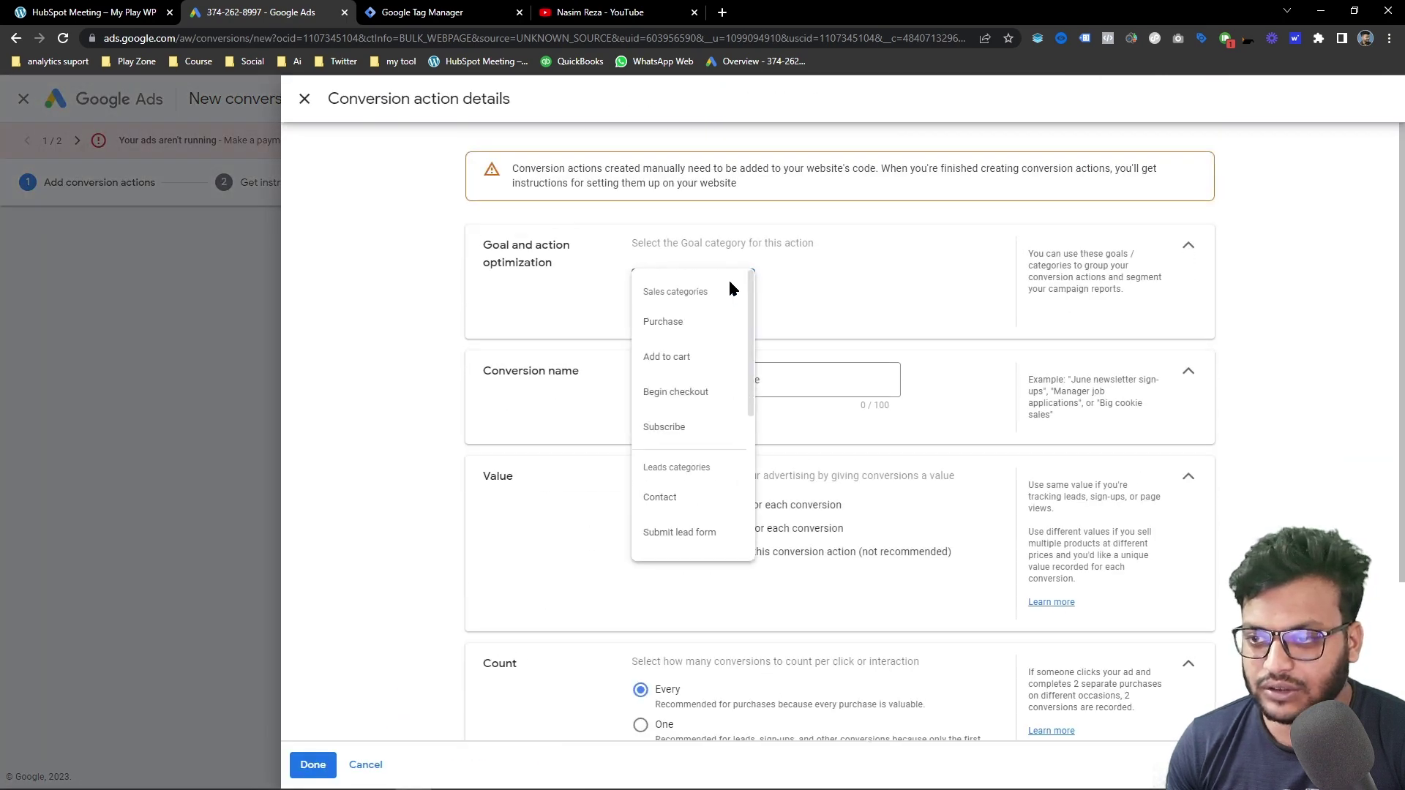
left_click_drag(752, 369, 748, 425)
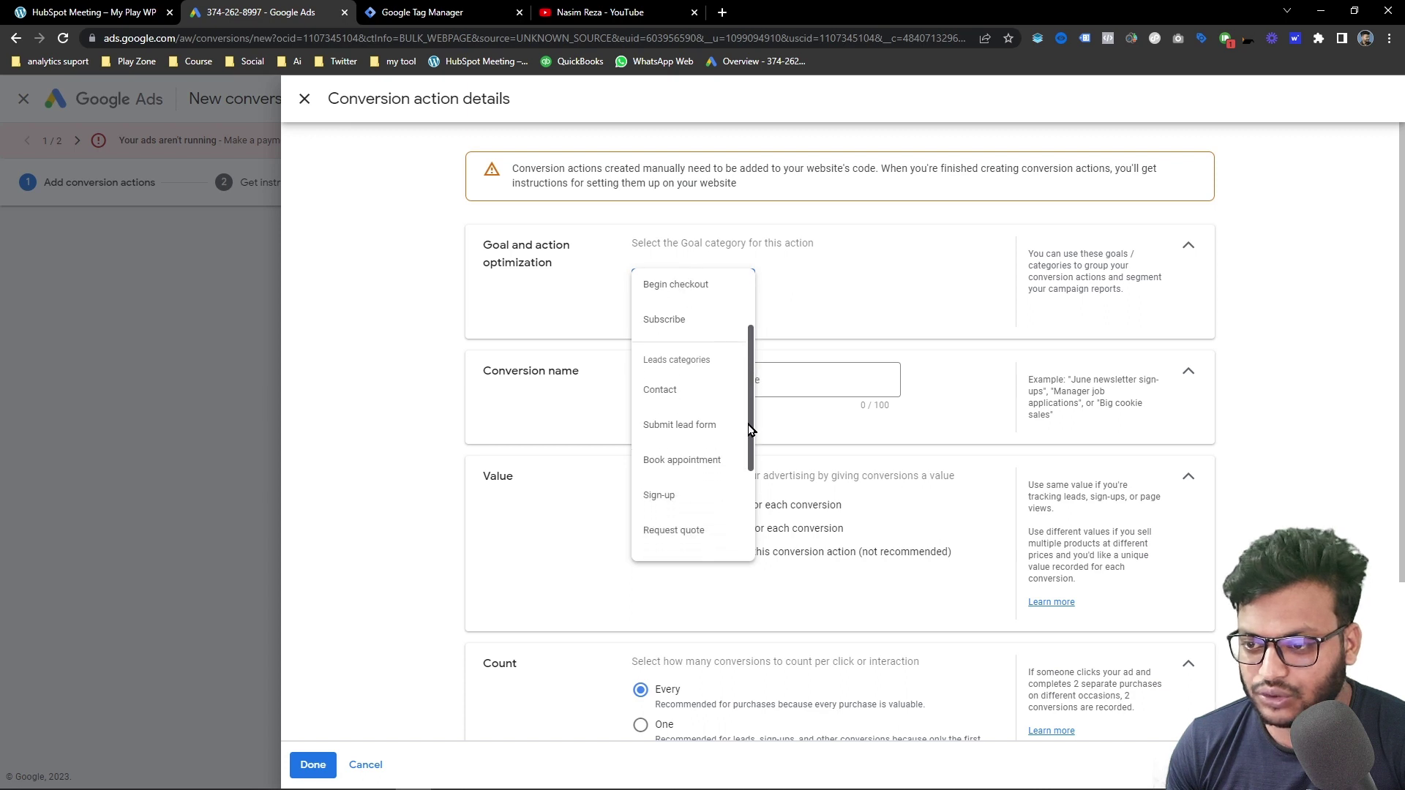
left_click(701, 460)
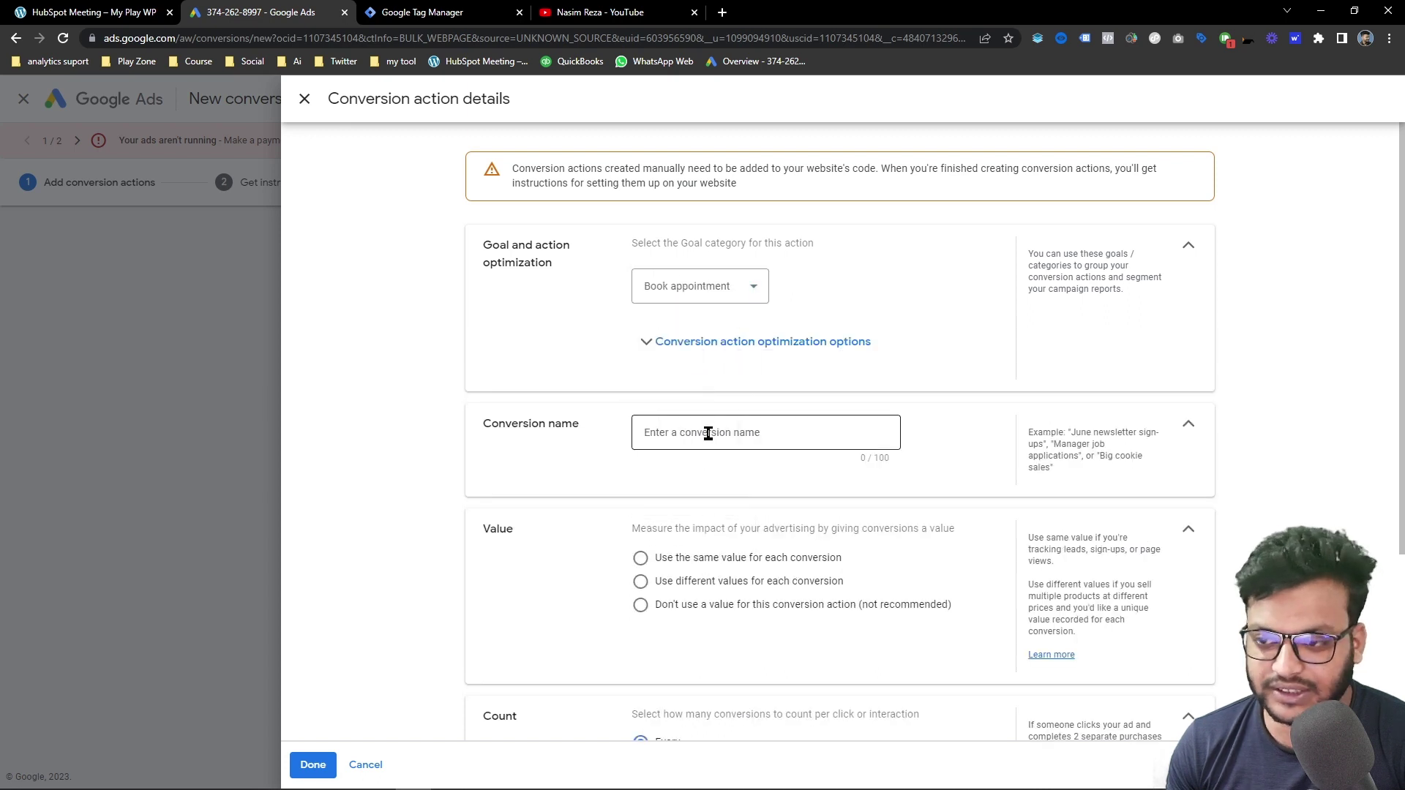
left_click(708, 434)
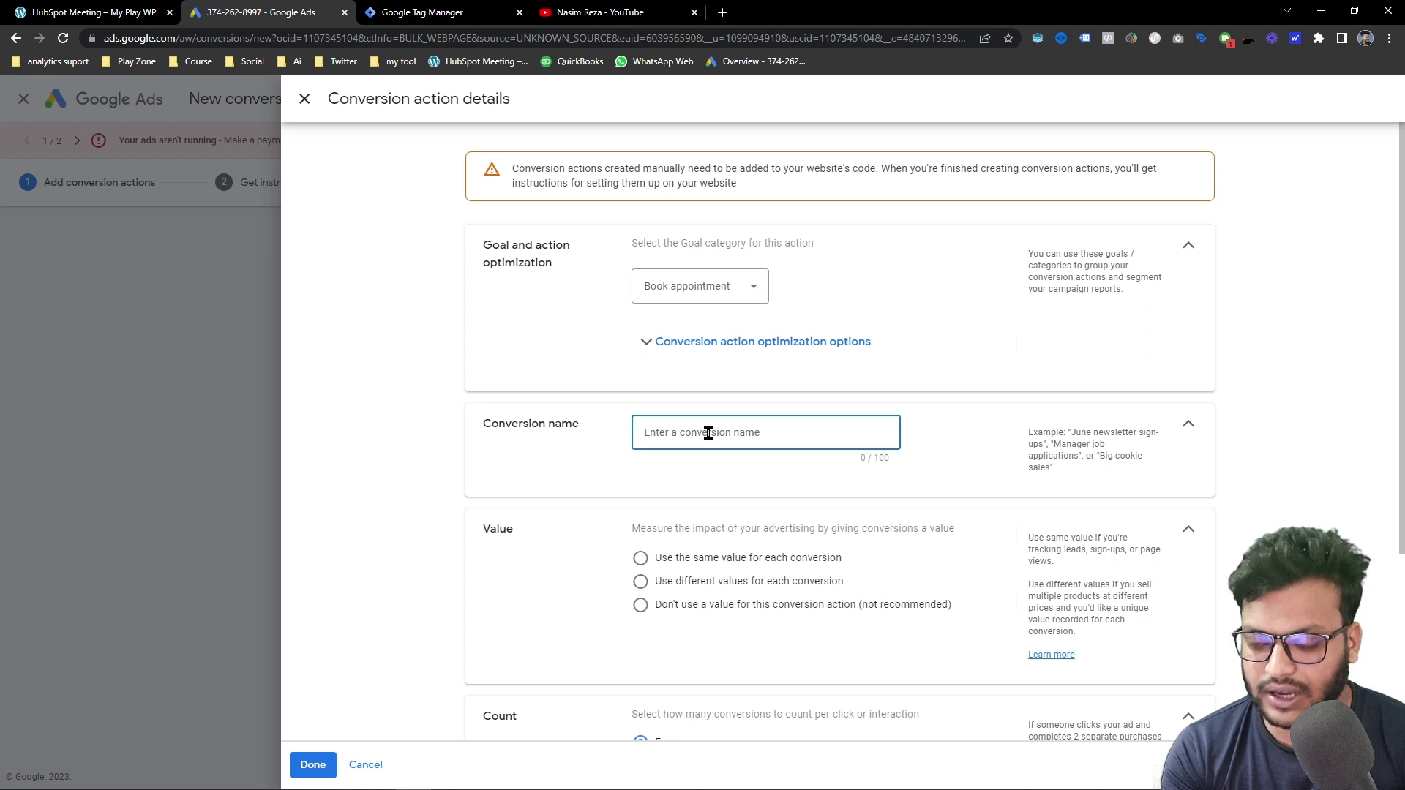
type("test")
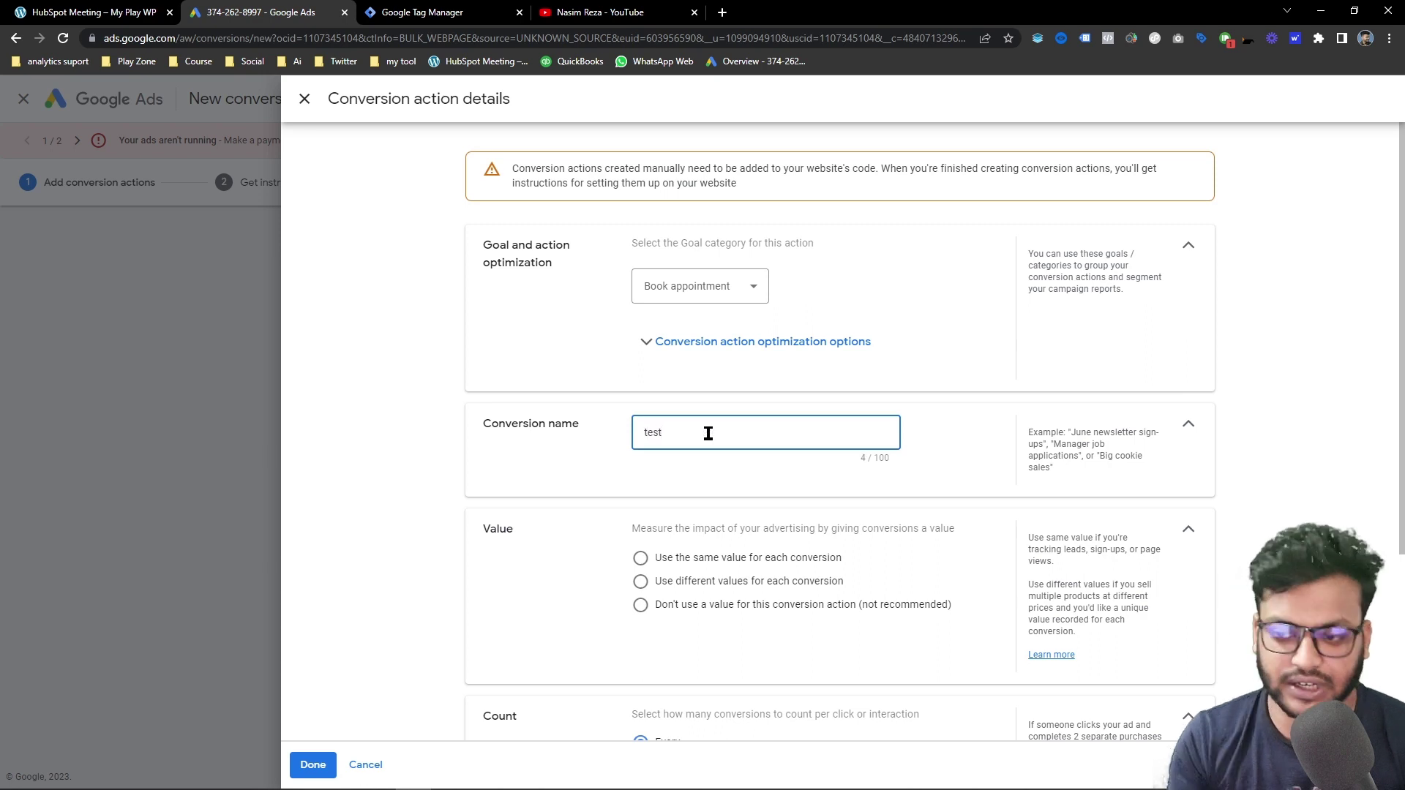
Use no conversion value, set a 45-day click-through window, and finish the details.
left_click(651, 608)
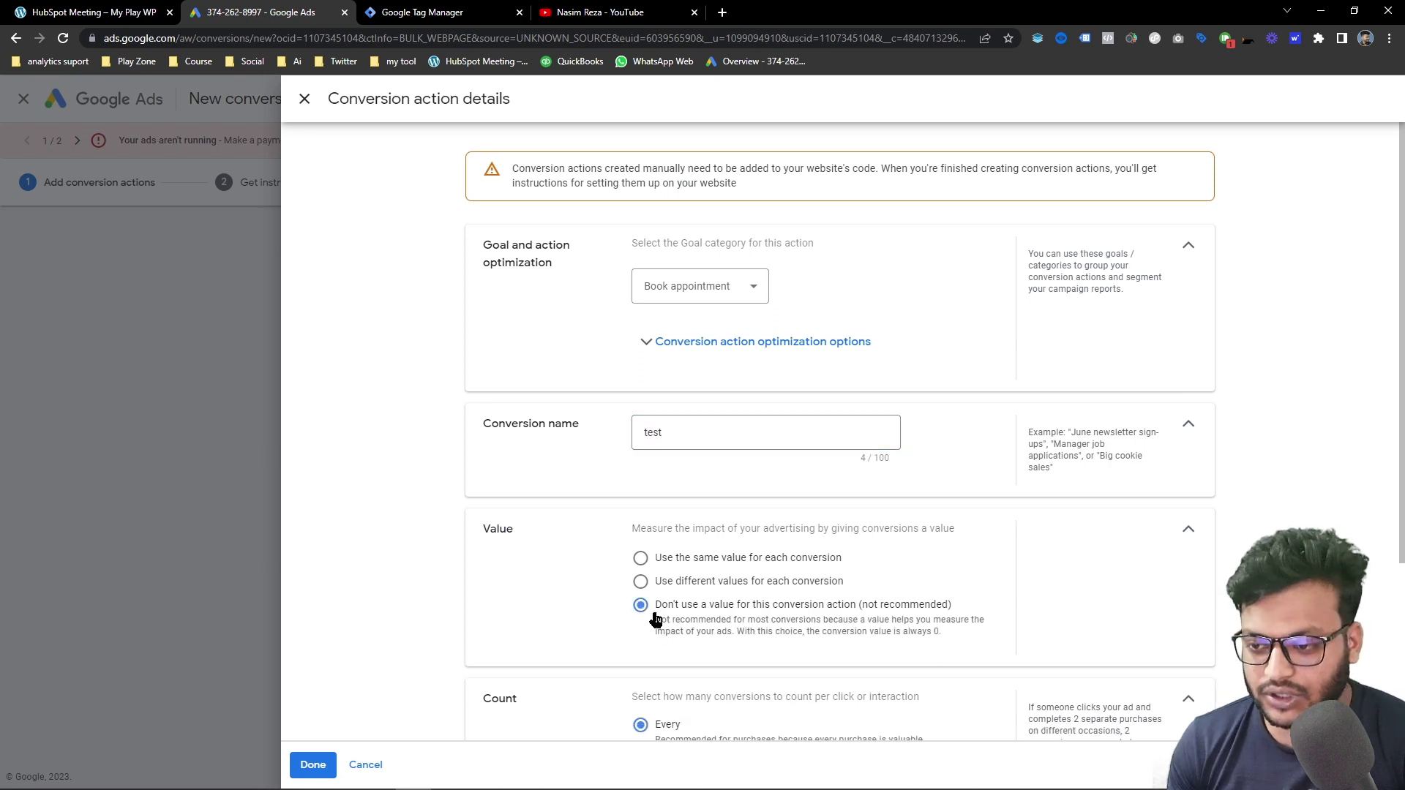
scroll(722, 440, "down", 3)
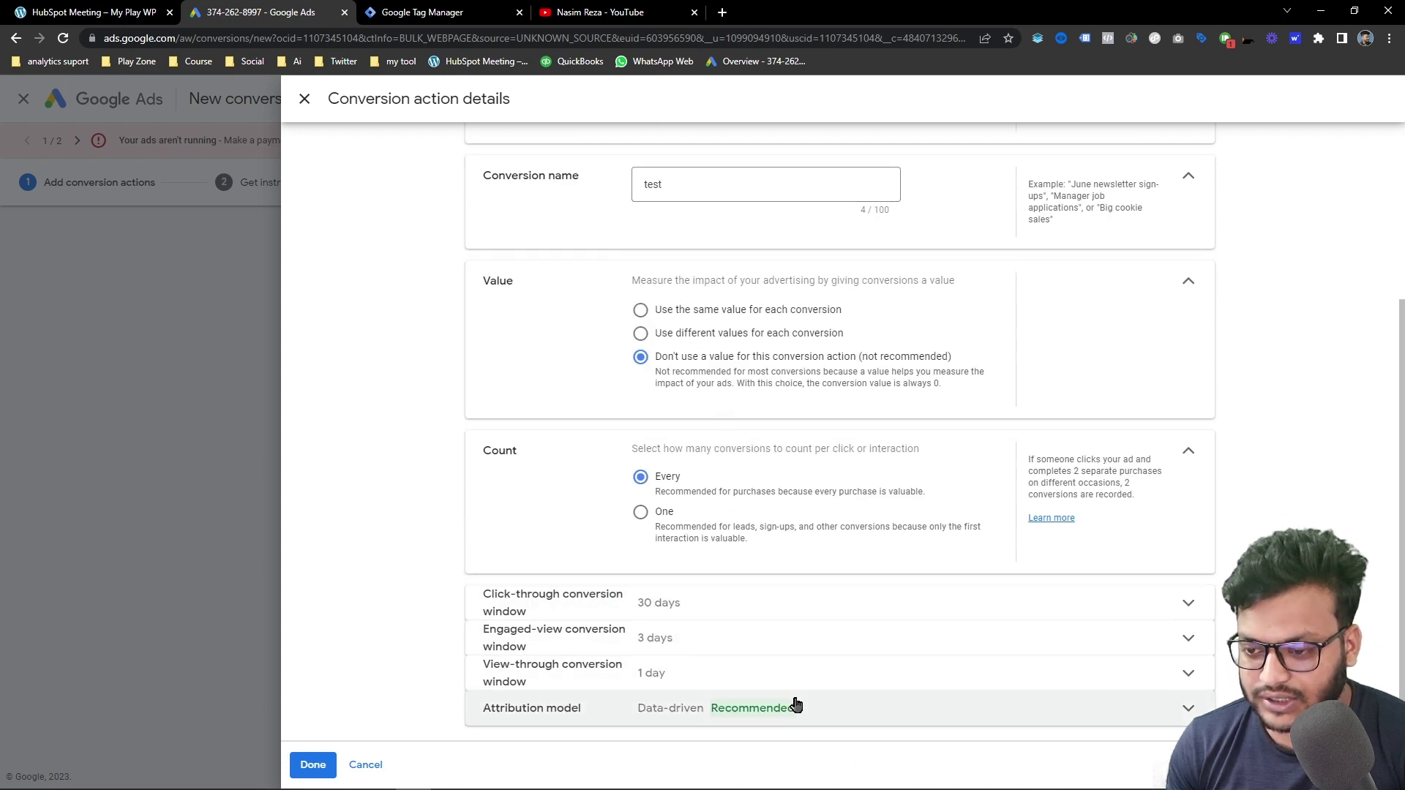
left_click(761, 714)
mouse_move(753, 672)
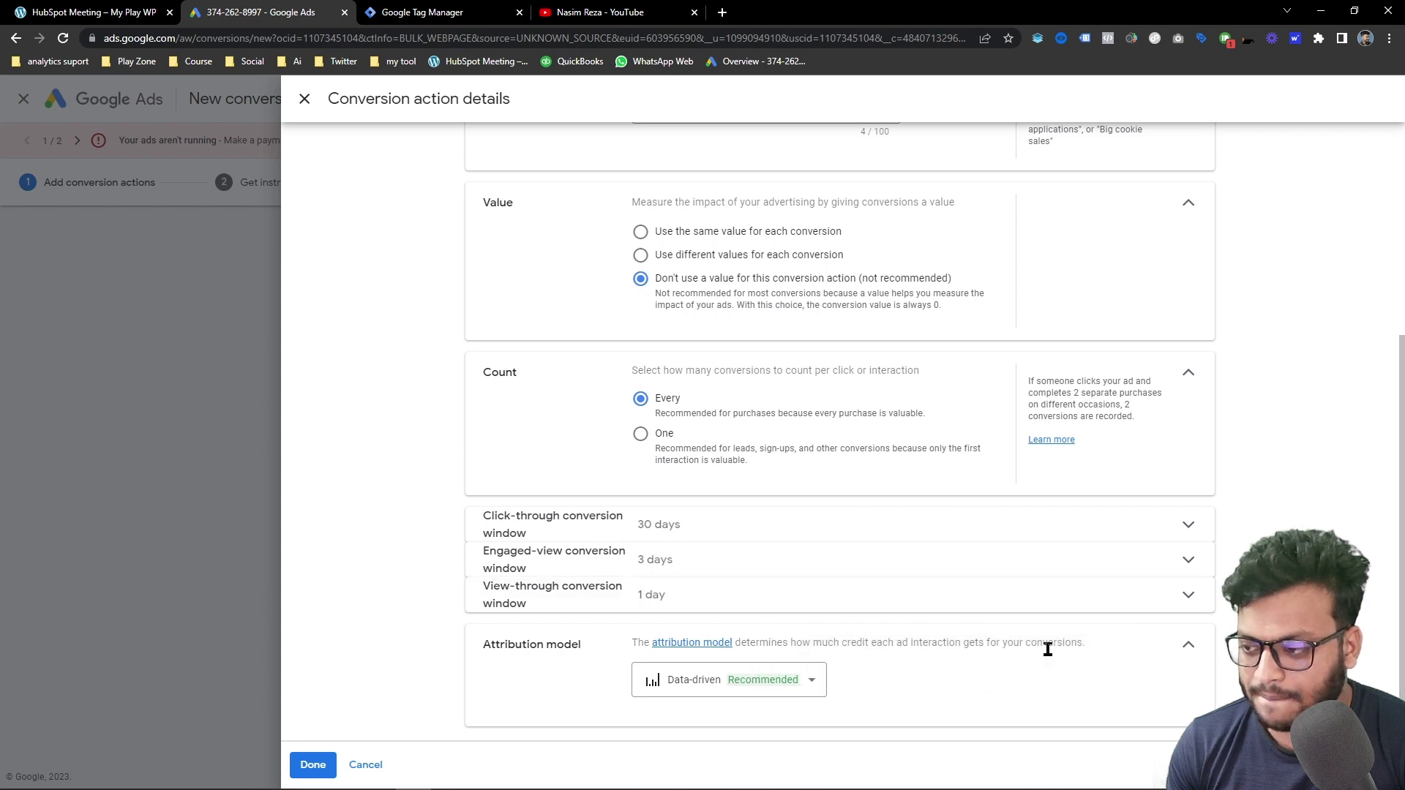
left_click(1197, 645)
left_click(841, 597)
left_click(708, 663)
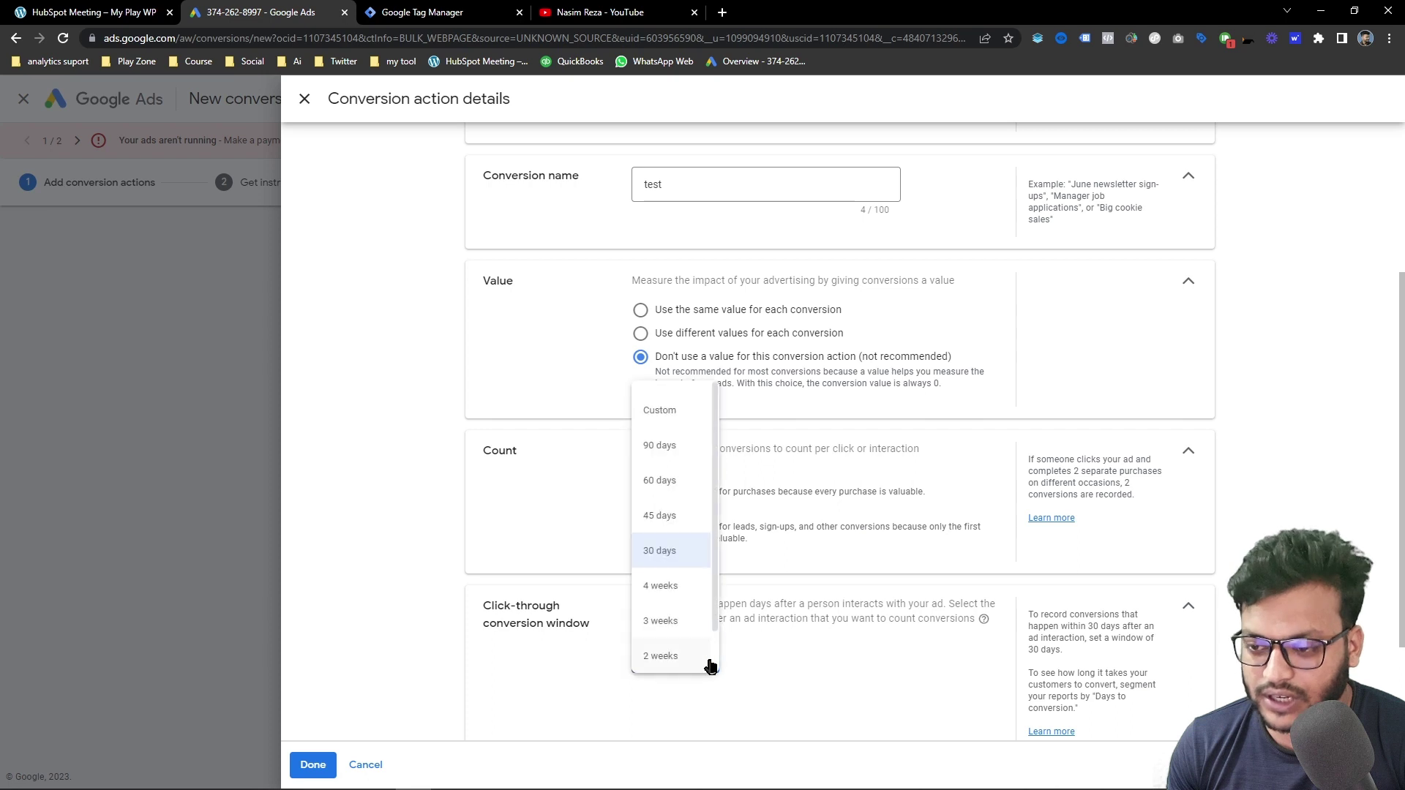
left_click(681, 513)
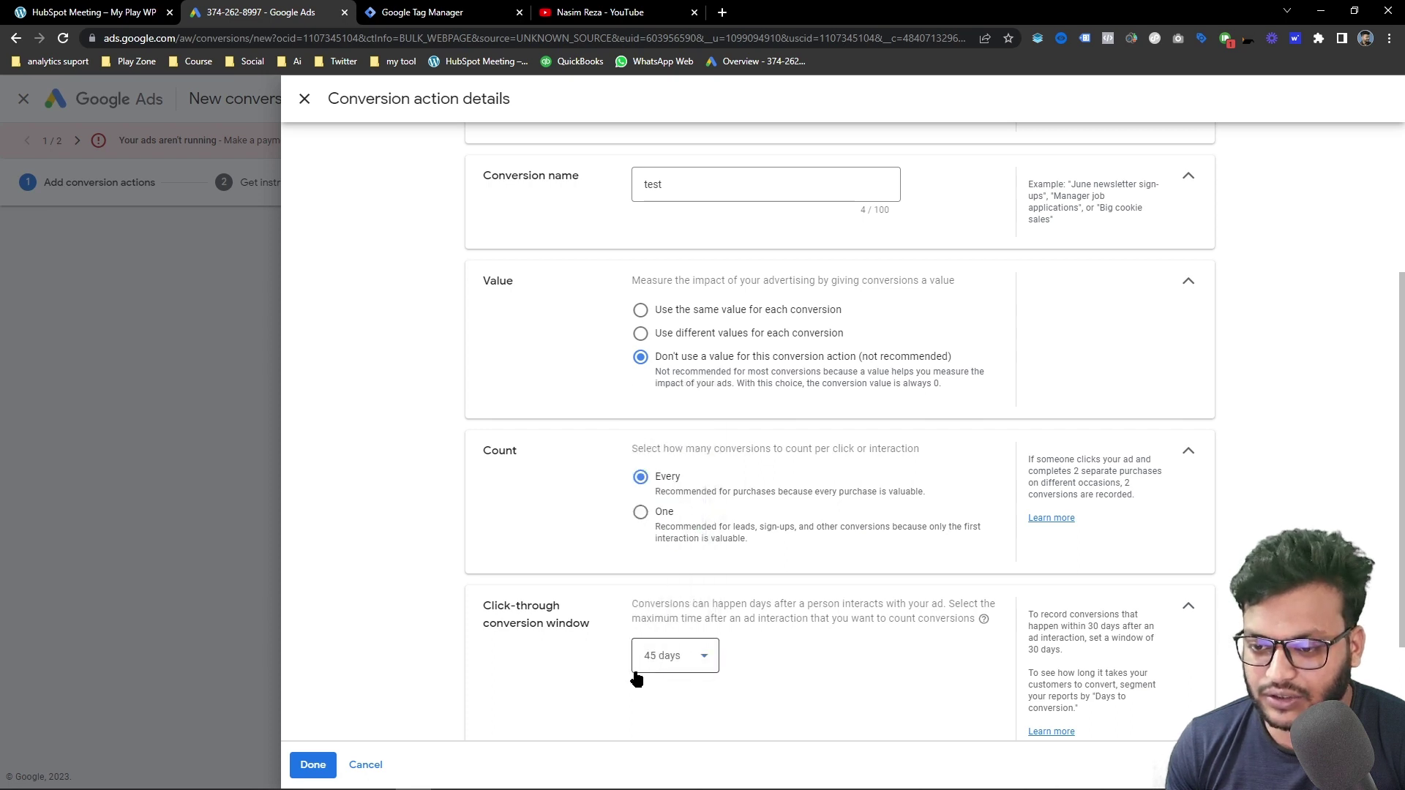
left_click(1185, 609)
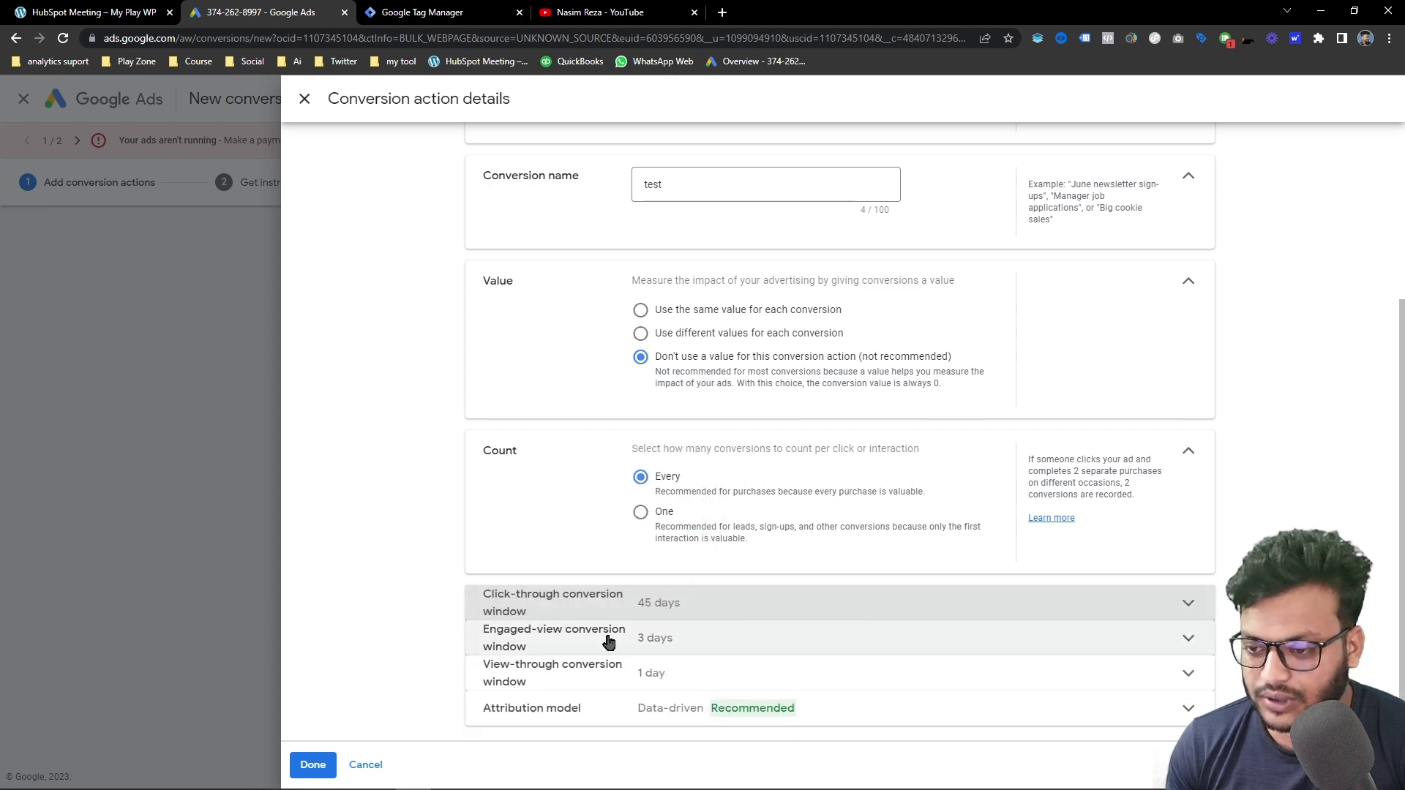
left_click(312, 765)
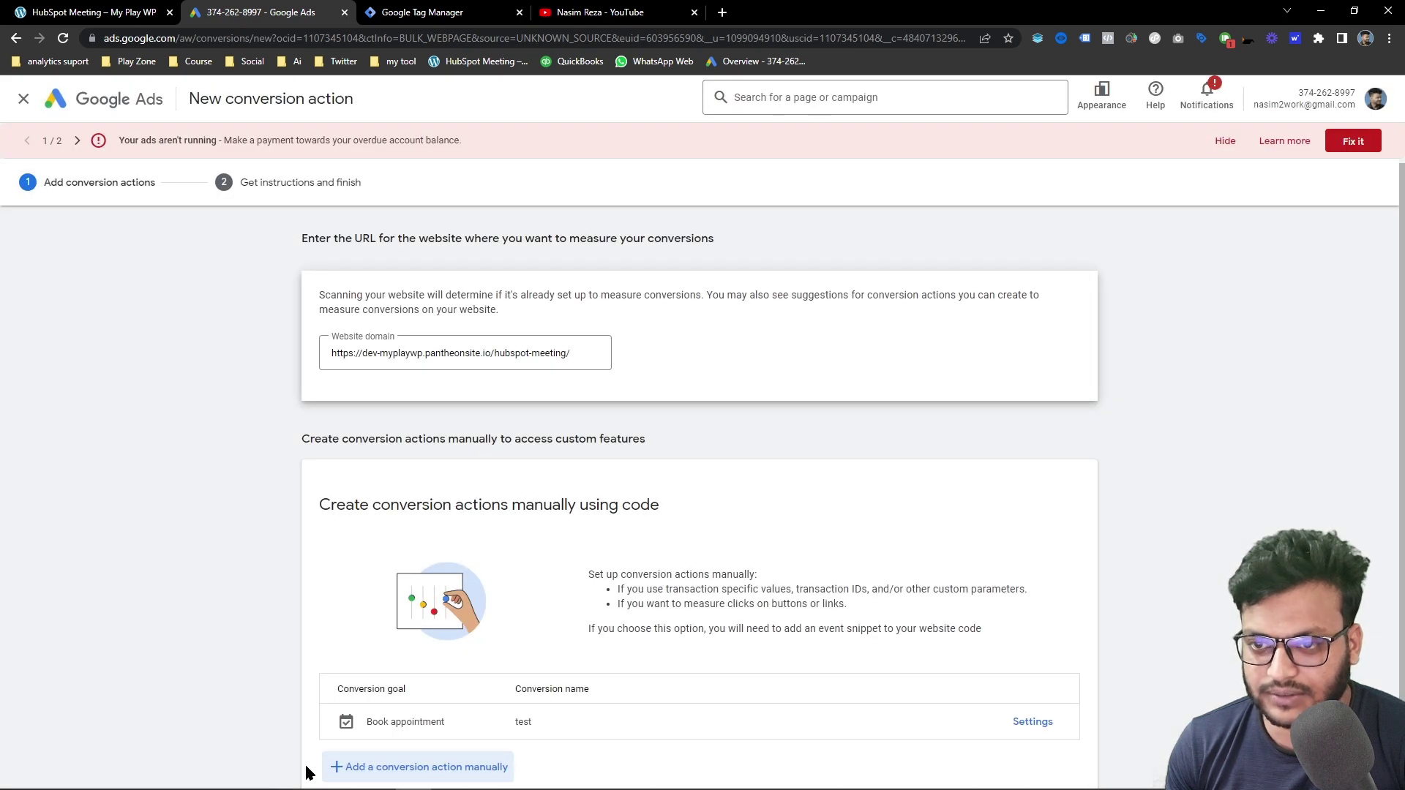
Save the test conversion and show its Google Tag Manager instructions with conversion ID and label.
scroll(310, 766, "down", 2)
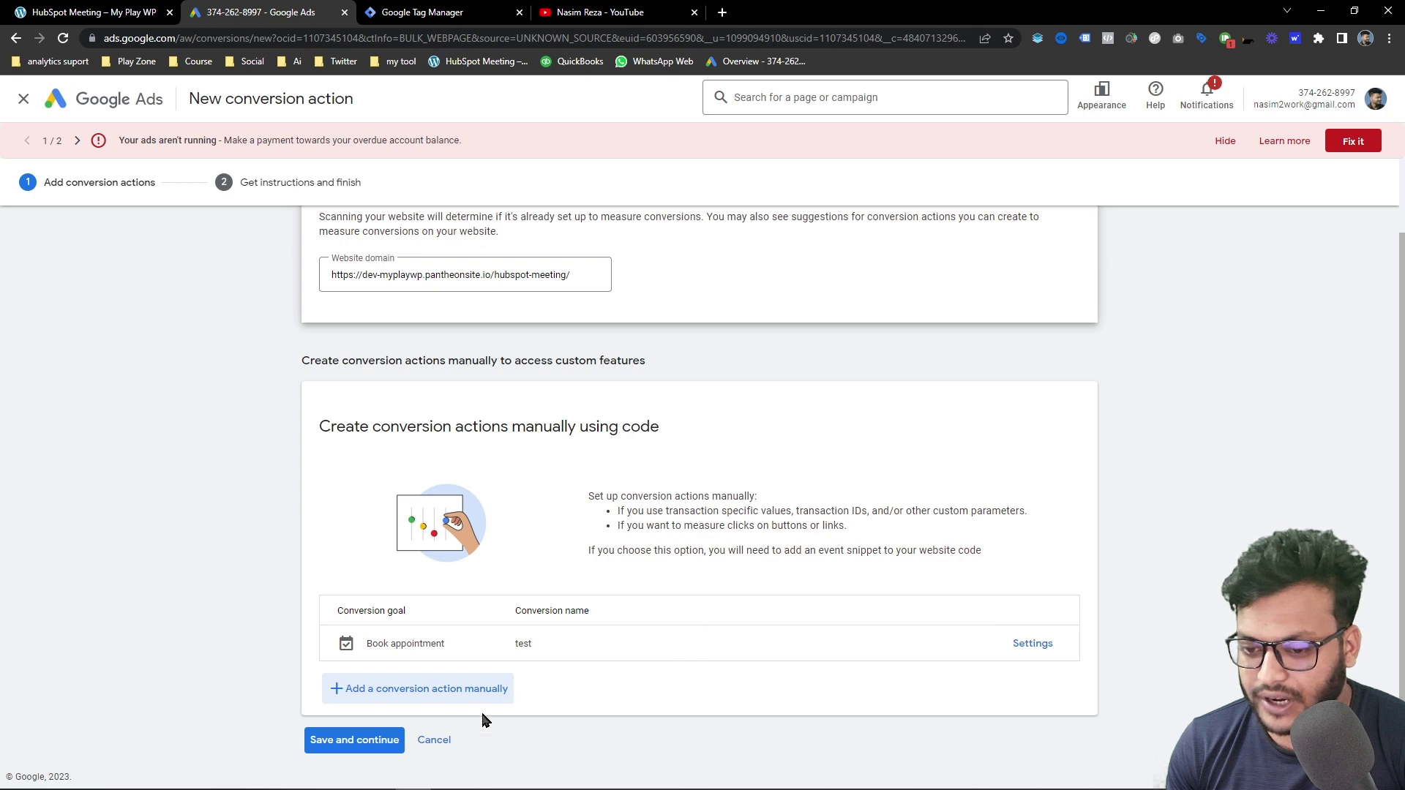
left_click(346, 740)
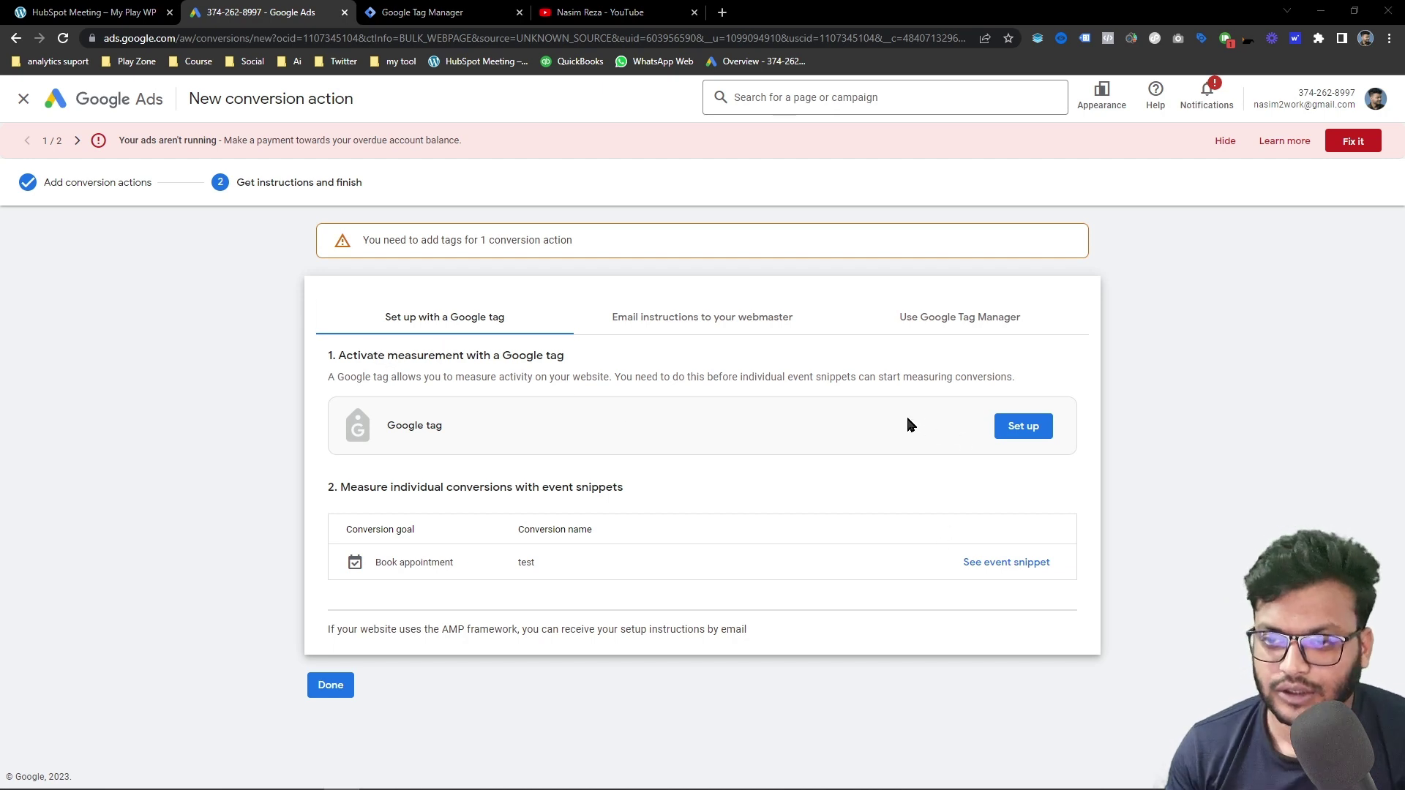
left_click(1009, 322)
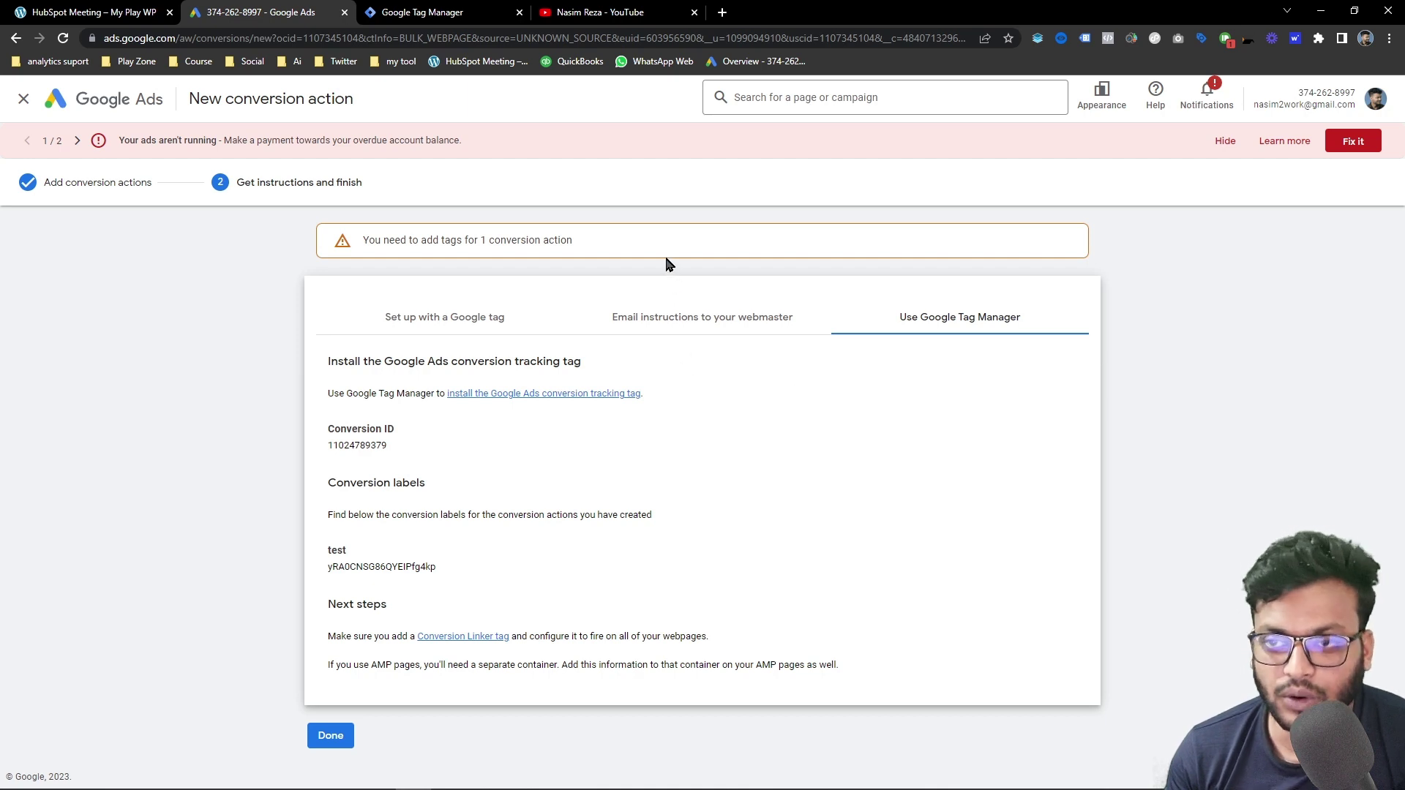
left_click(439, 12)
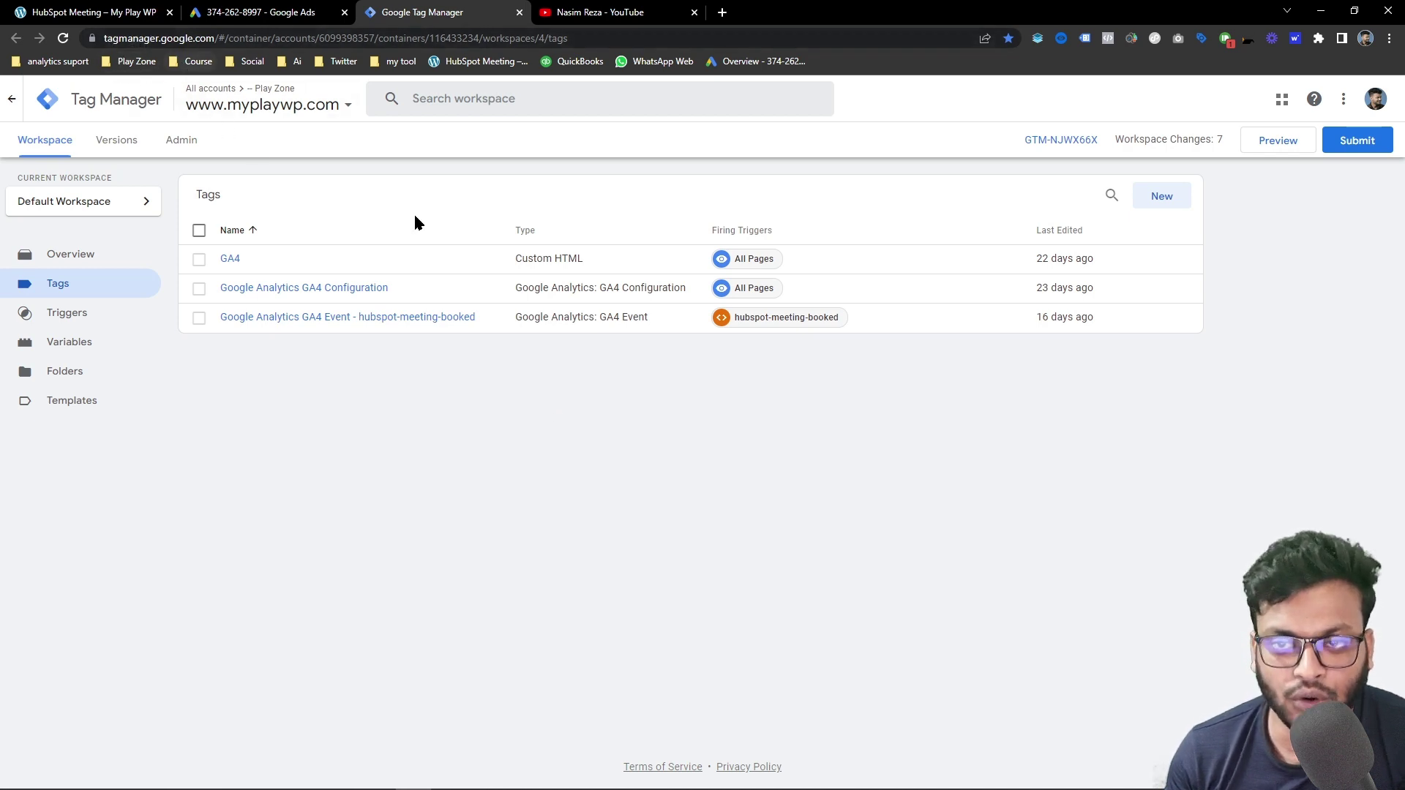
Copy the head install snippet from the Install Google Tag Manager dialog, close it, and start a new tag.
left_click(1042, 147)
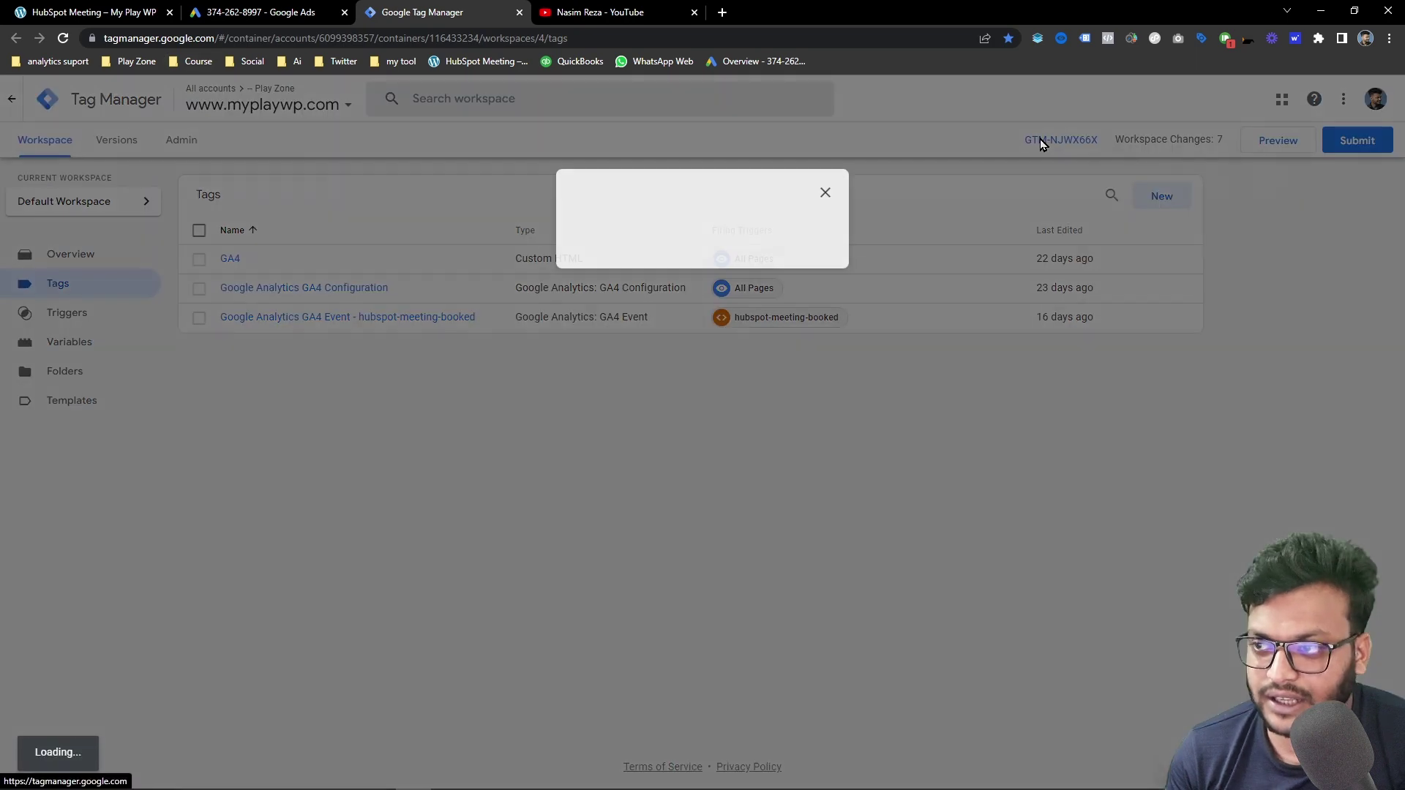
left_click(918, 273)
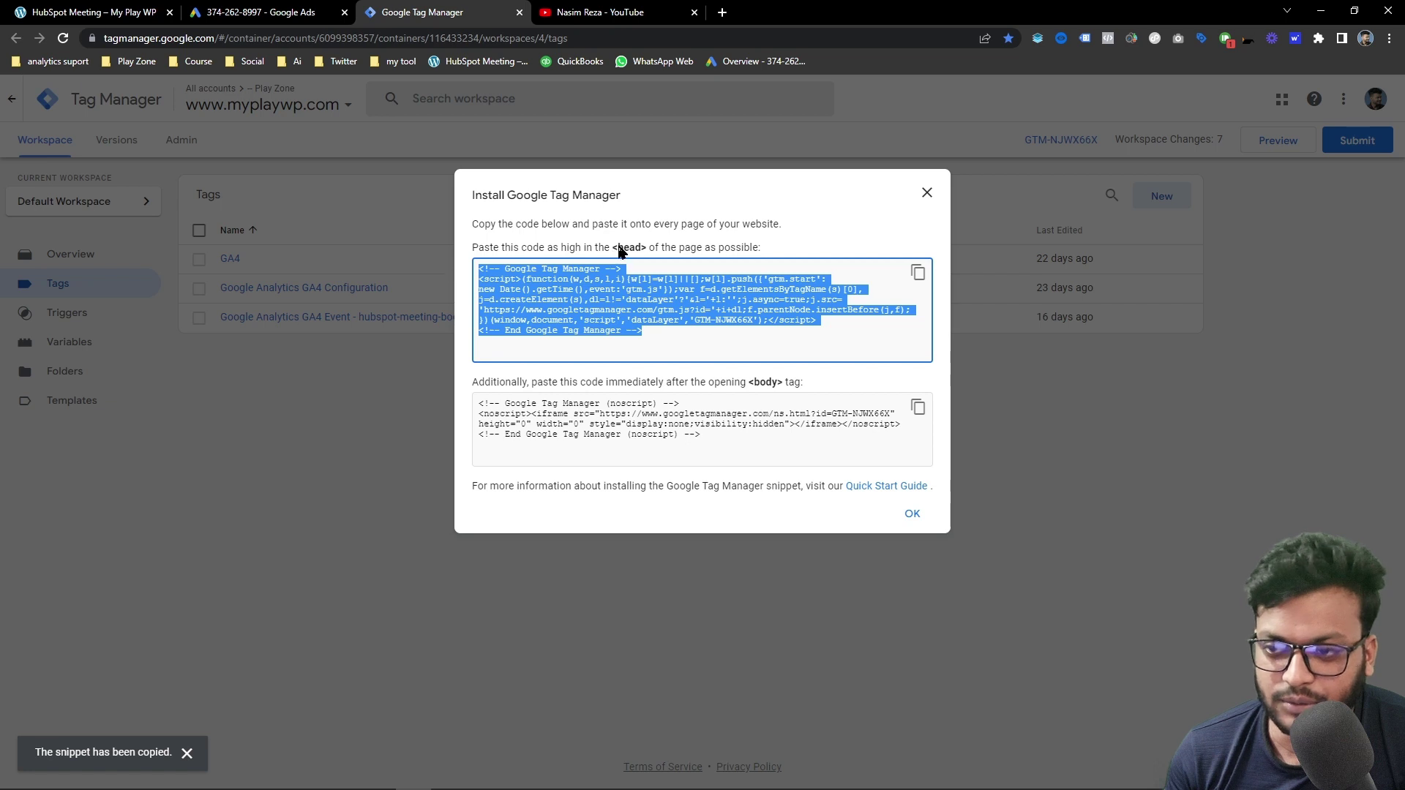
left_click_drag(612, 249, 642, 252)
left_click(676, 250)
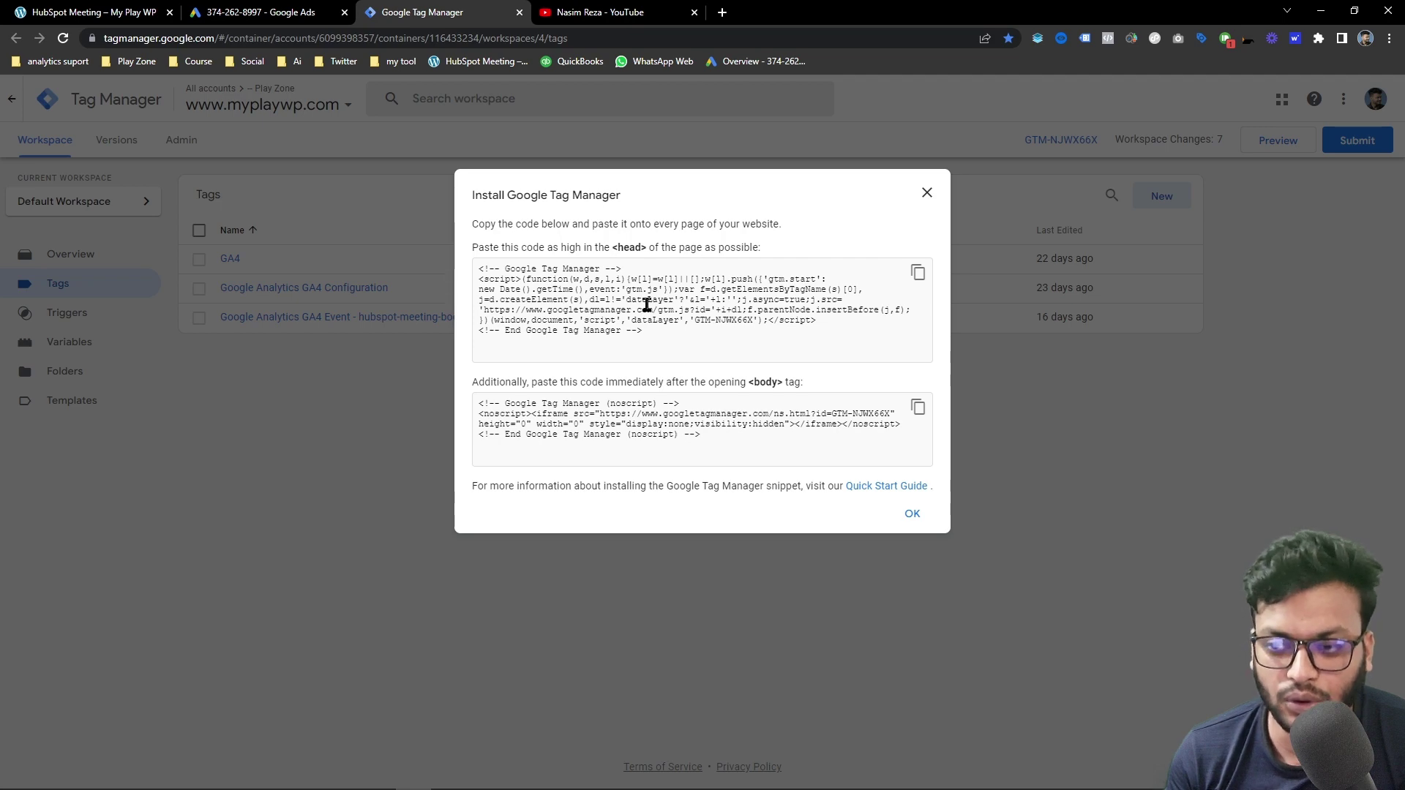
left_click(927, 194)
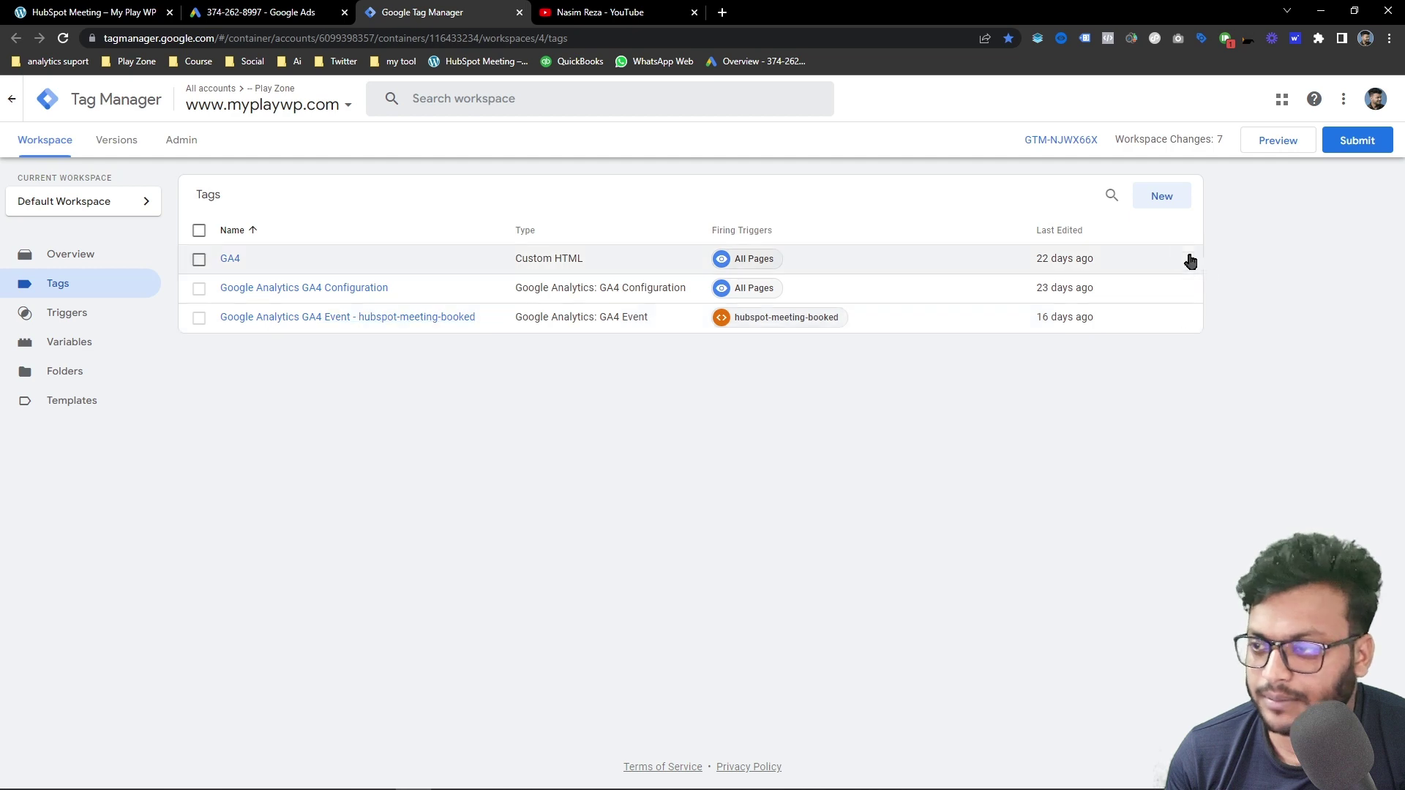
left_click(1171, 199)
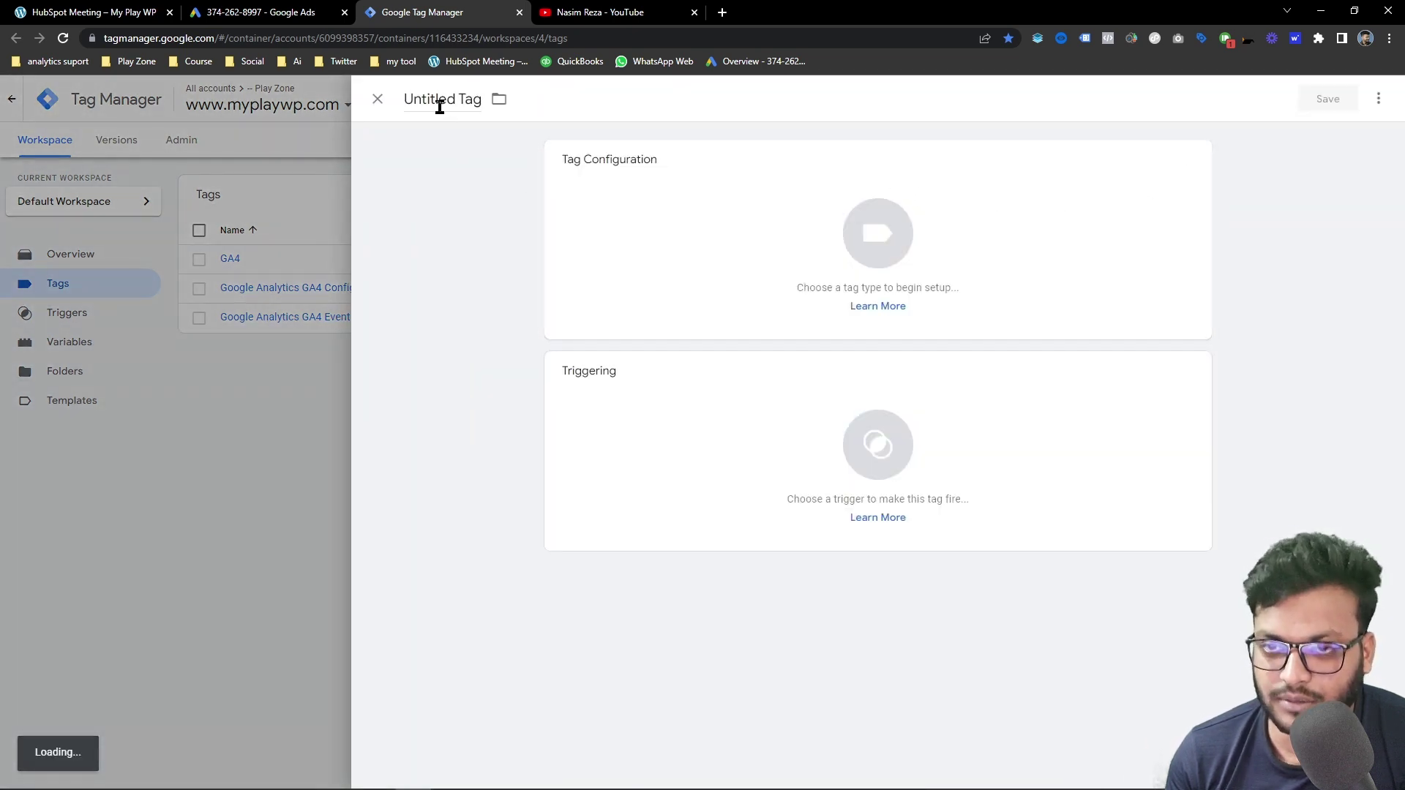
Make the tag Google Ads Conversion Tracking and create a Conversion Linker tag firing on All Pages.
left_click(746, 232)
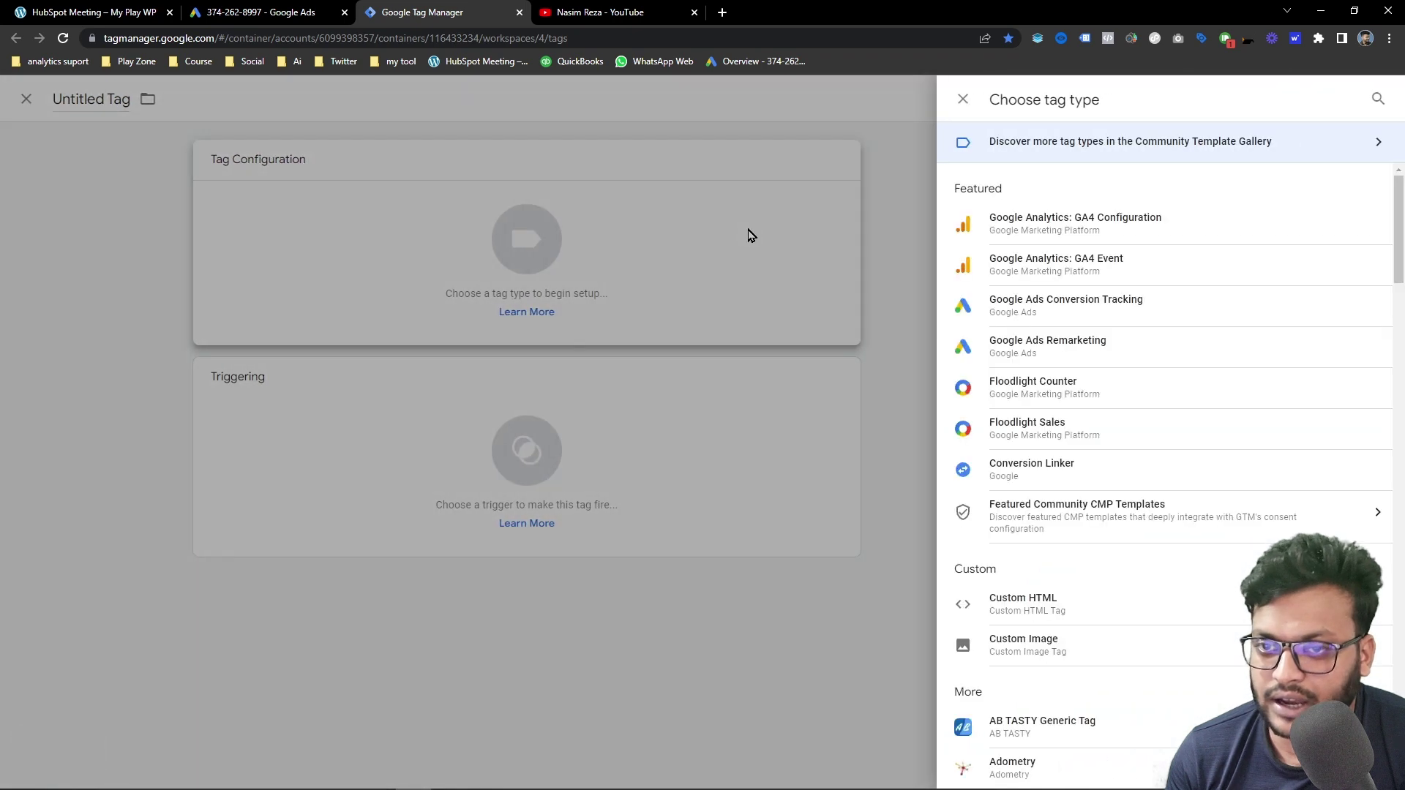
left_click(1058, 312)
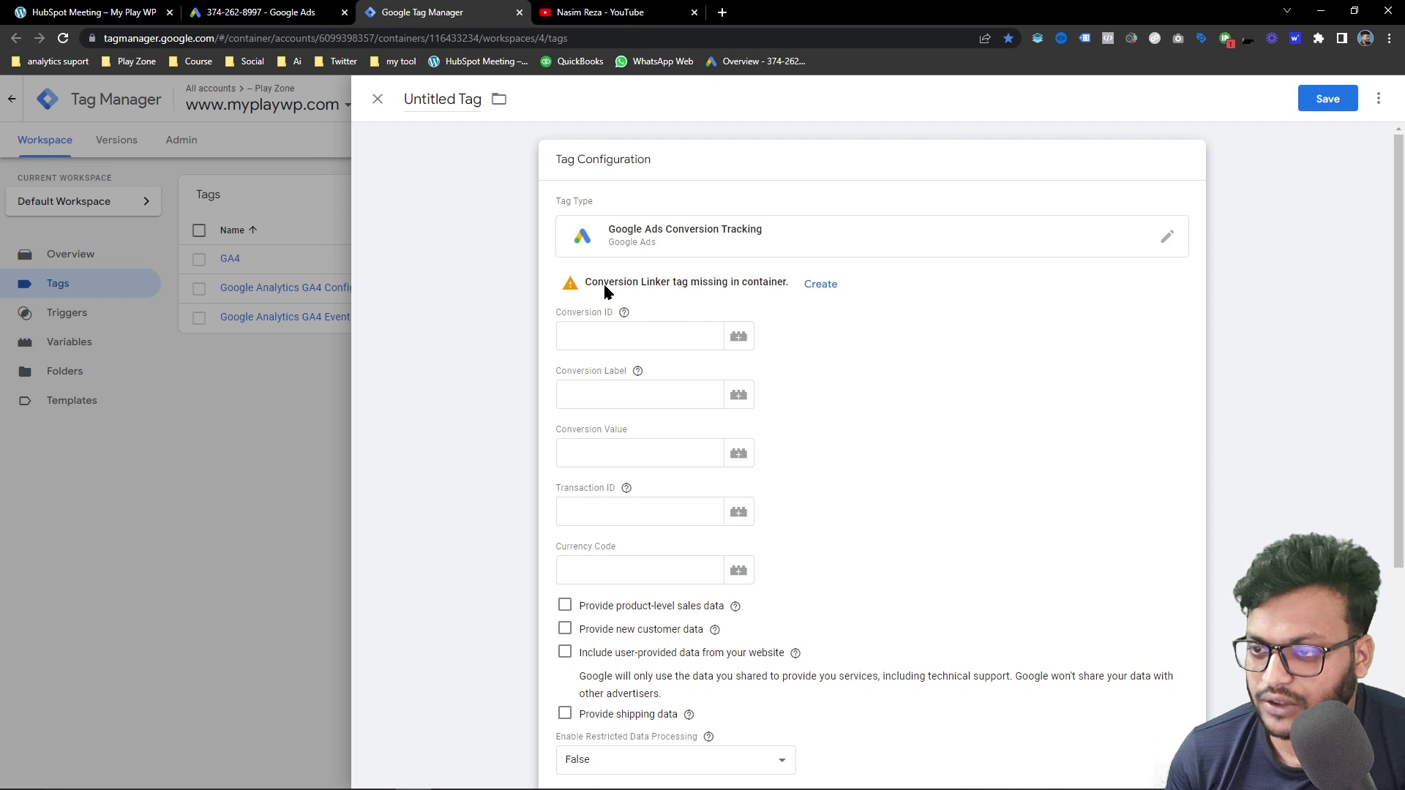
left_click(814, 292)
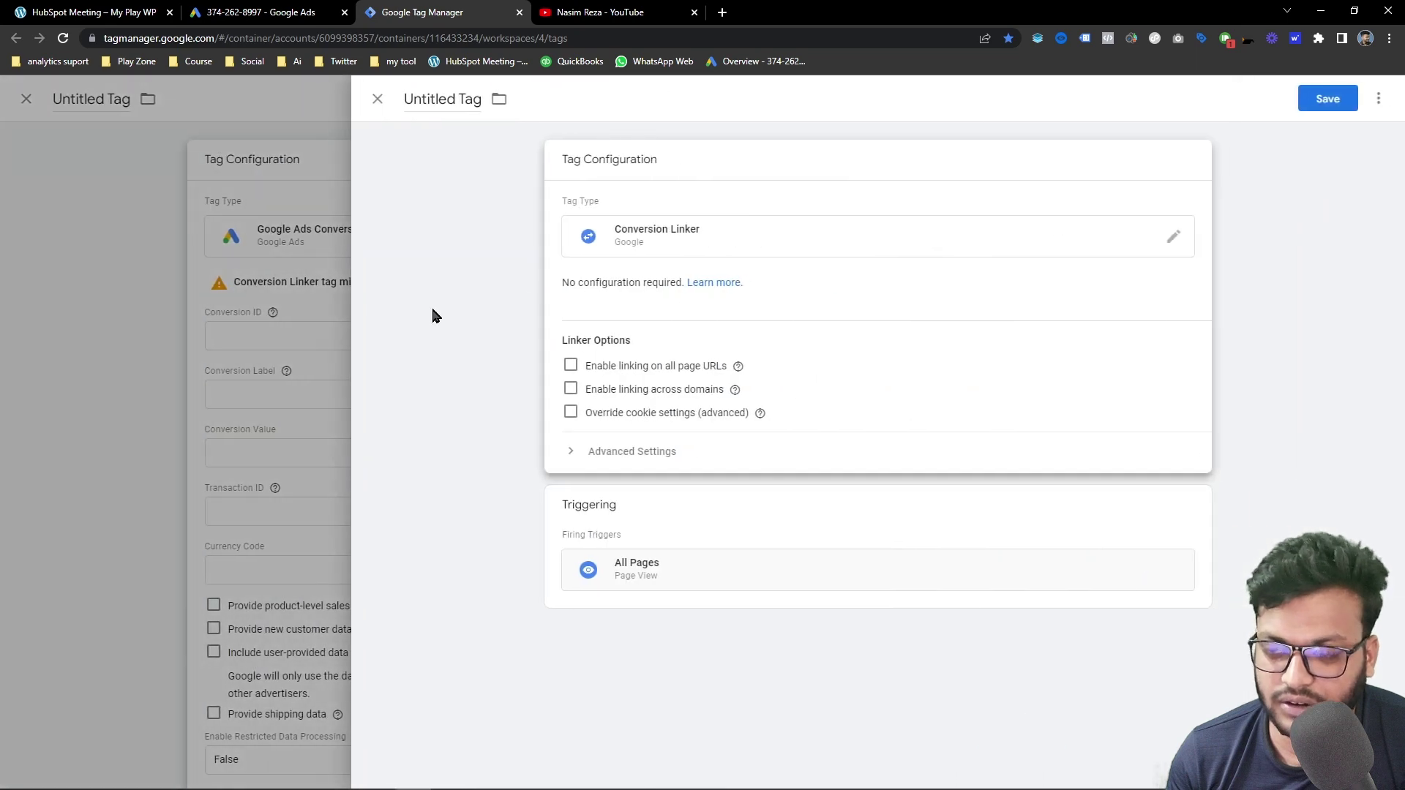
left_click(1321, 101)
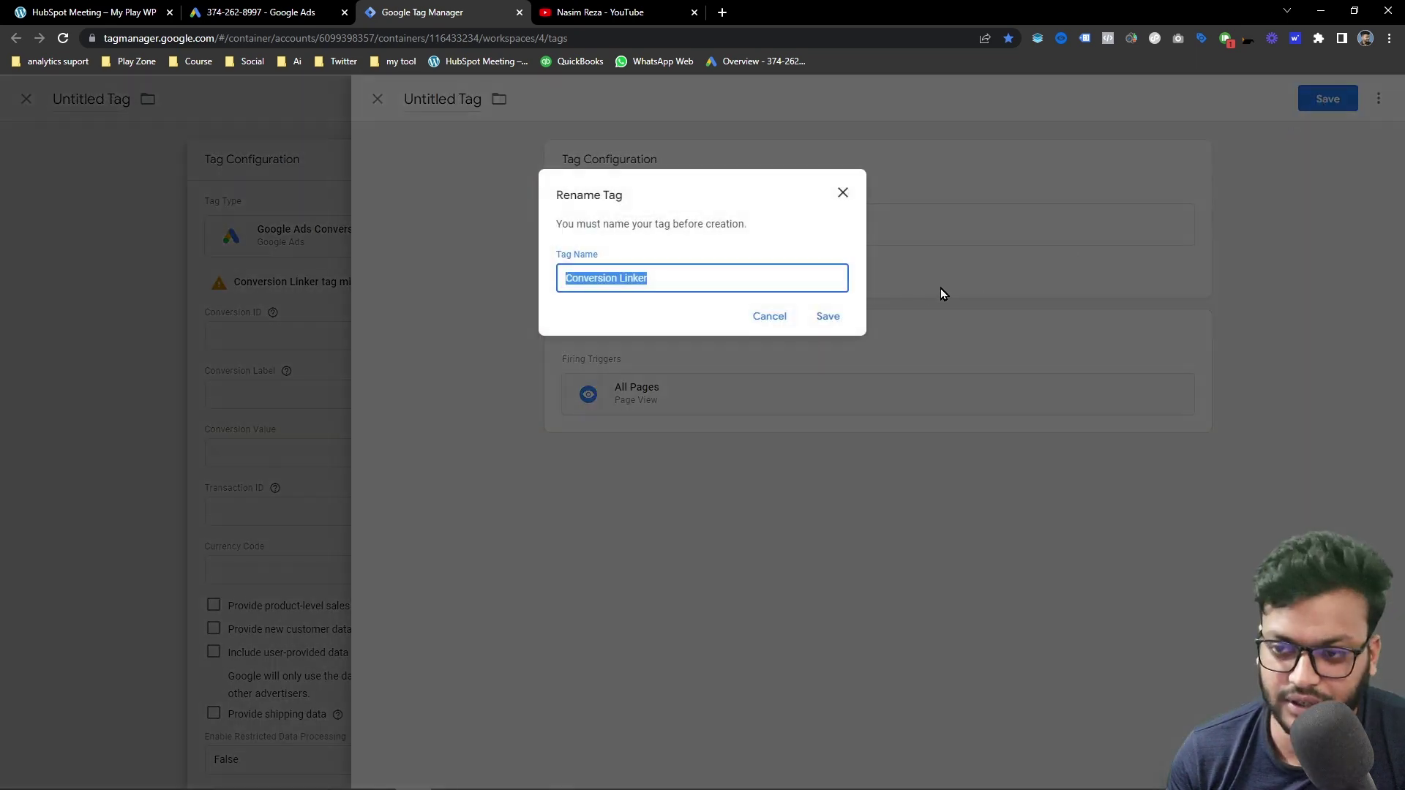
left_click(688, 279)
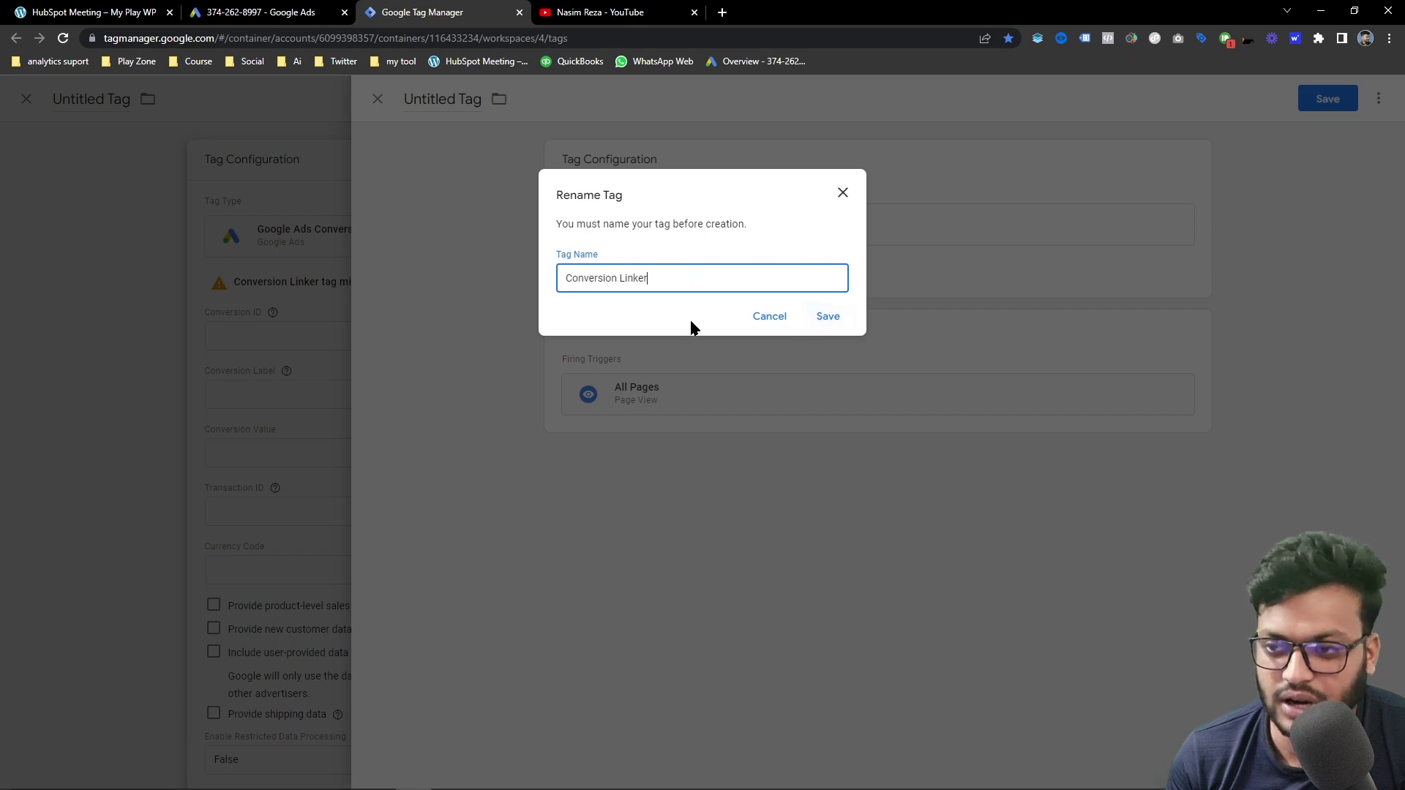
left_click(828, 316)
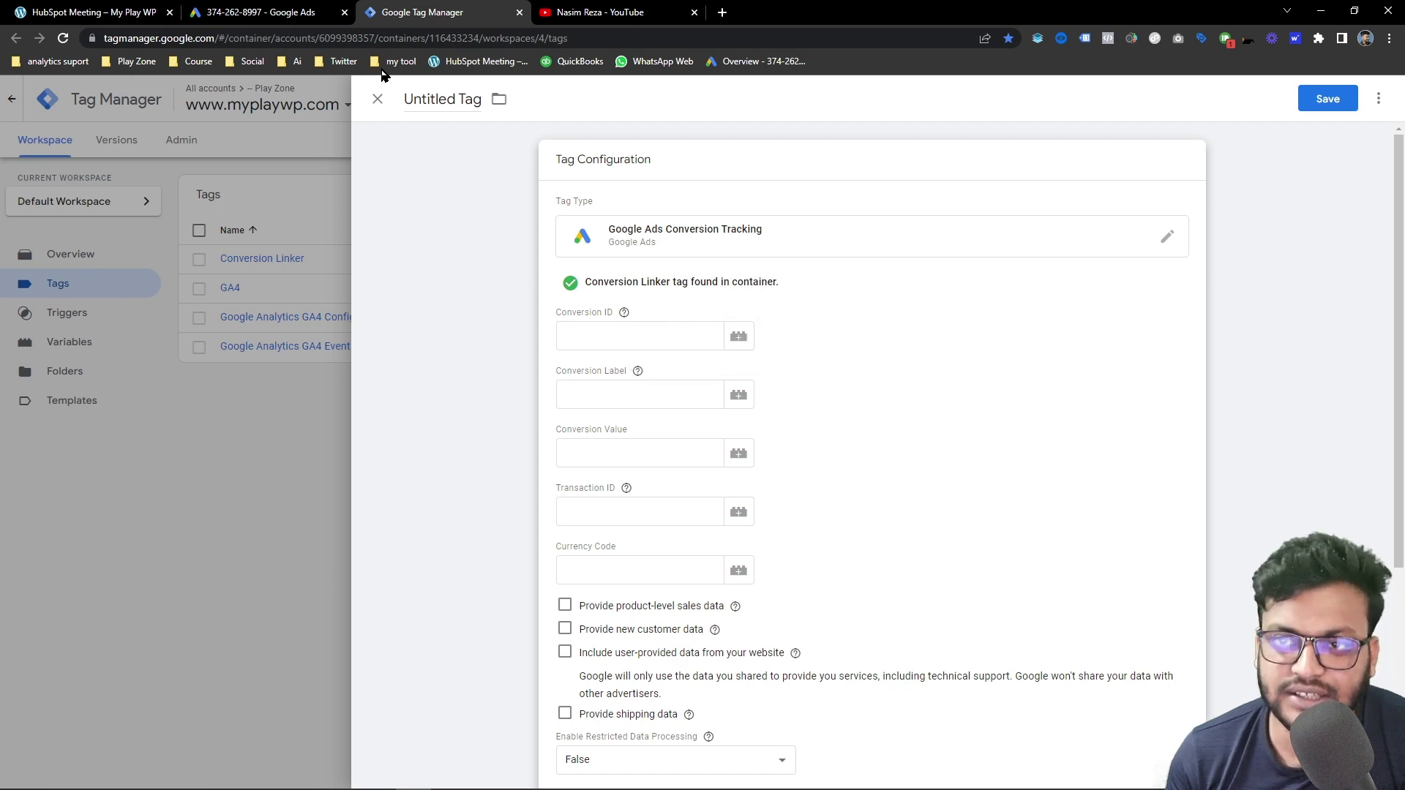
left_click(298, 7)
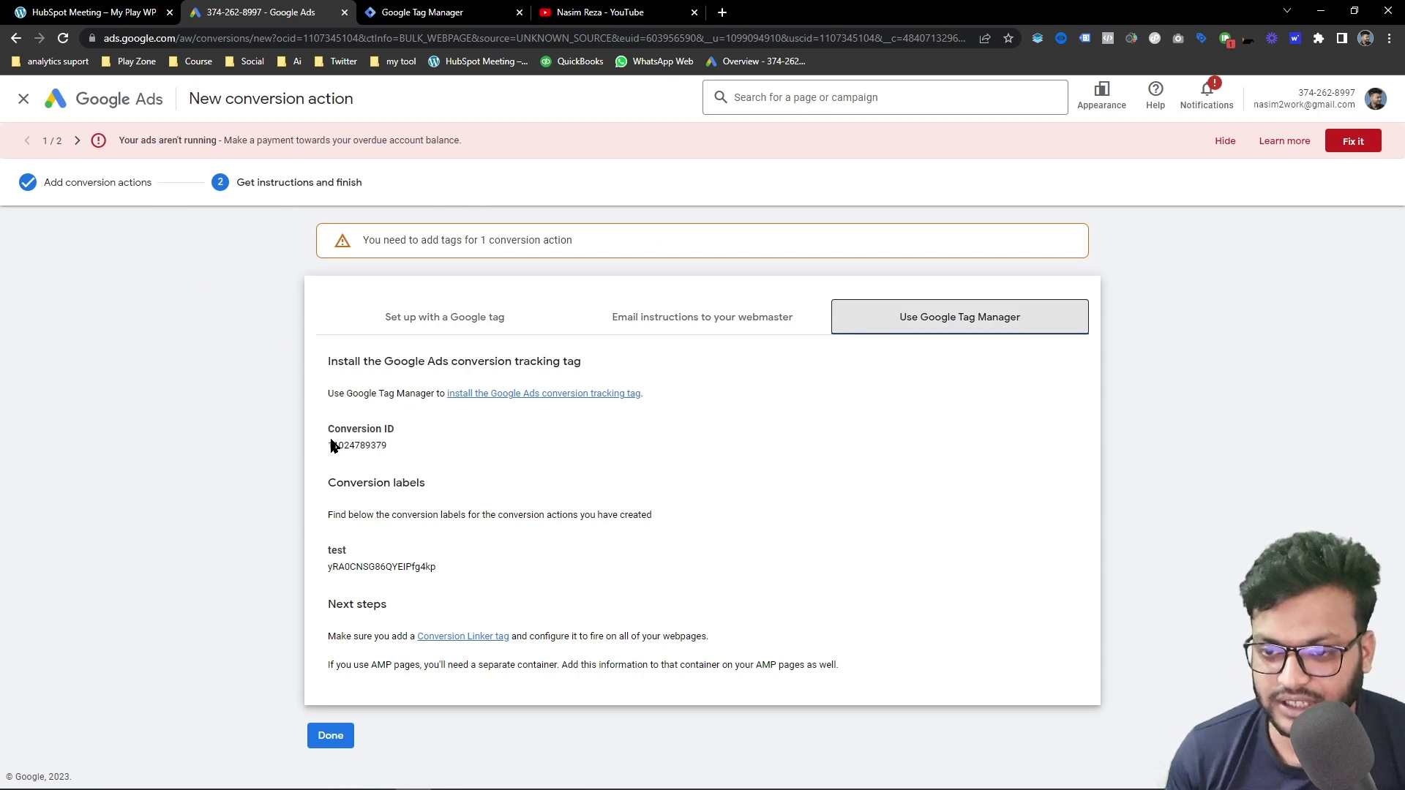
left_click_drag(331, 444, 388, 453)
left_click(337, 567)
left_click_drag(329, 566, 433, 567)
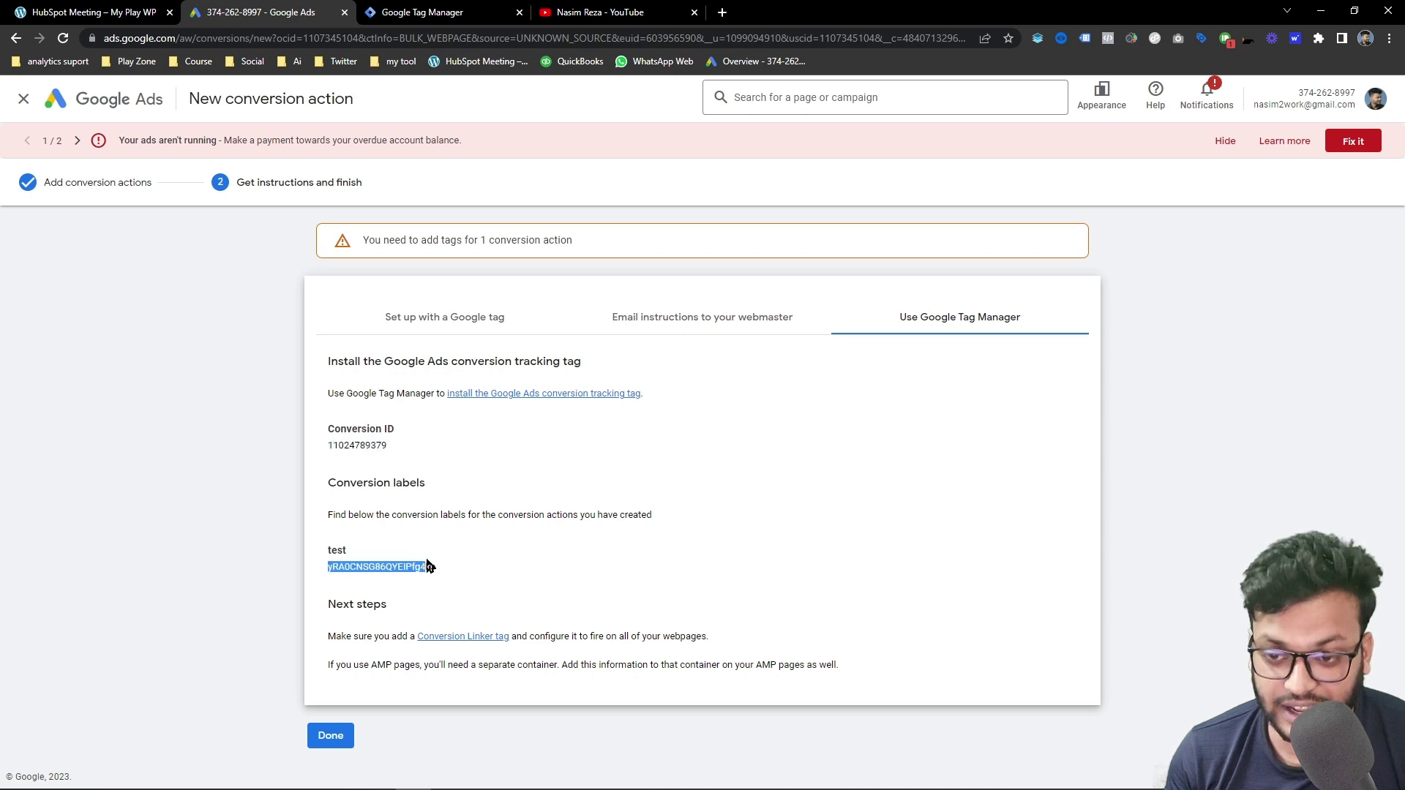
left_click(328, 484)
left_click_drag(329, 484, 425, 483)
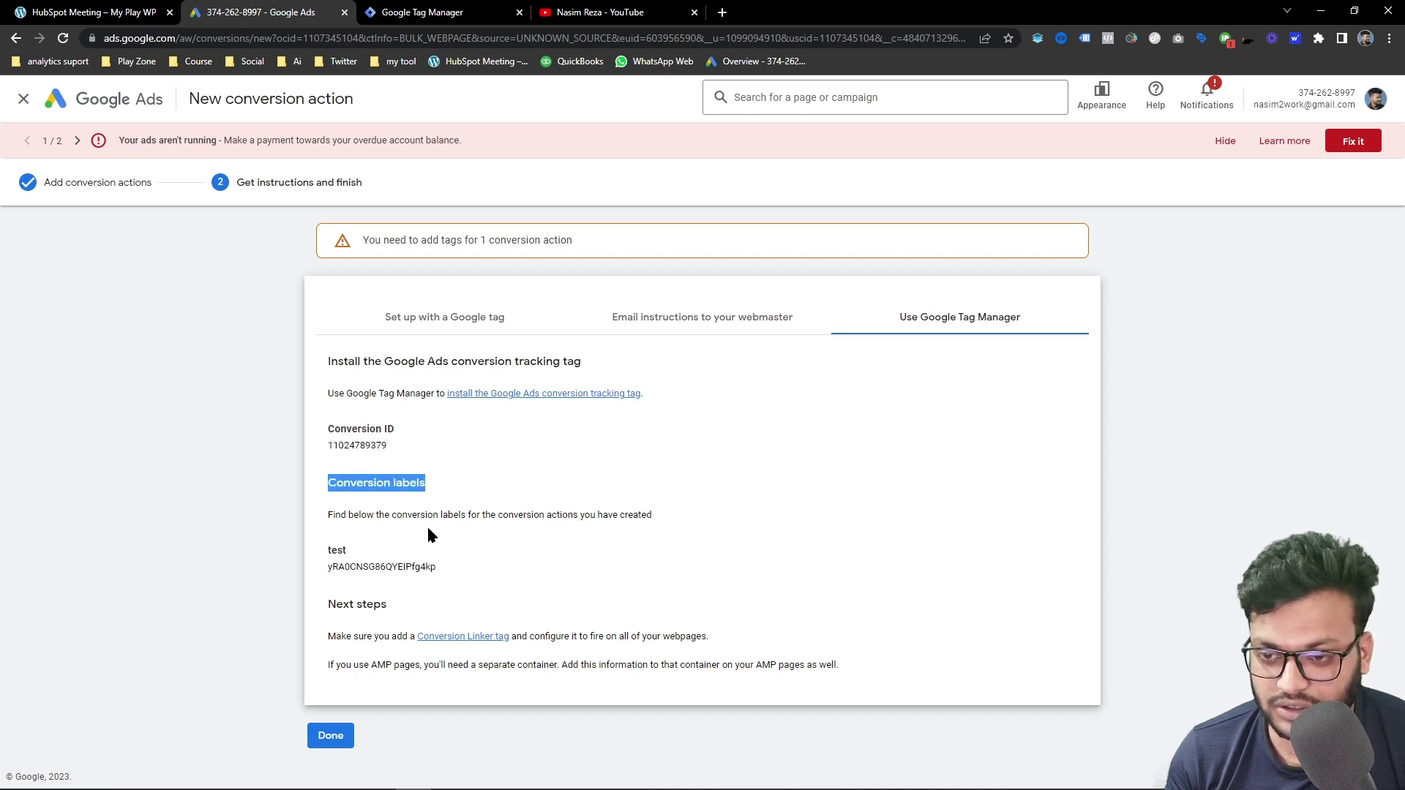
left_click(341, 555)
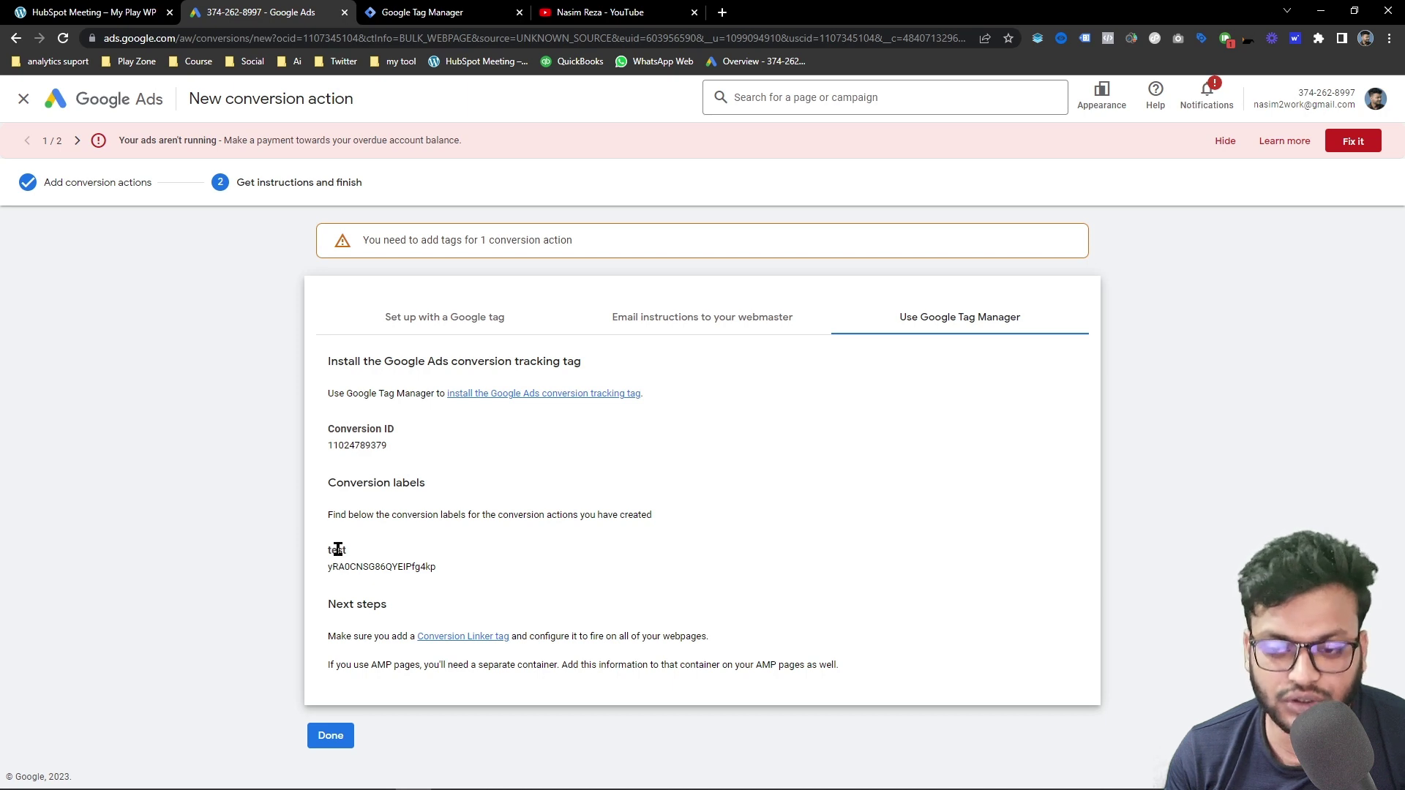
double_click(353, 448)
right_click(353, 448)
left_click(376, 461)
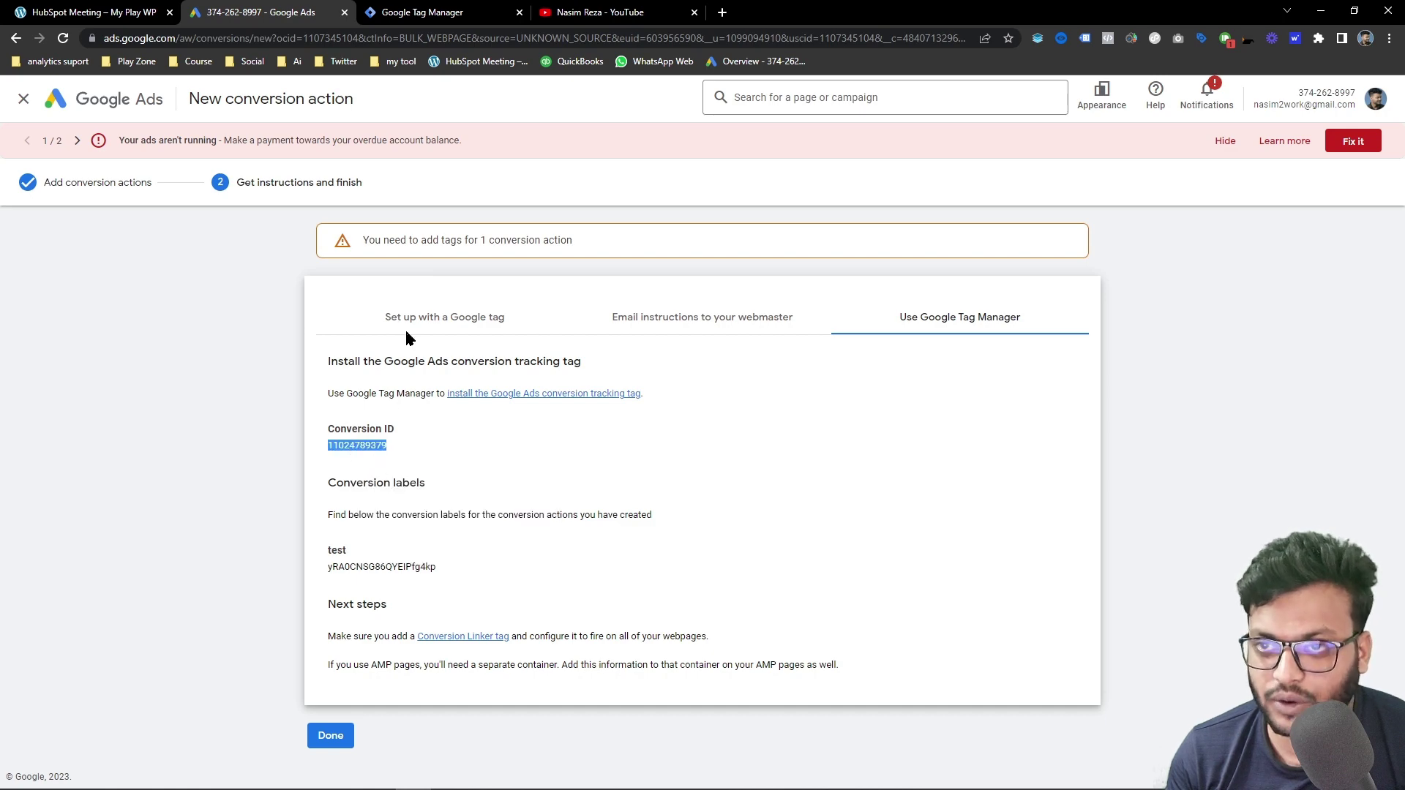
left_click(412, 9)
left_click(599, 333)
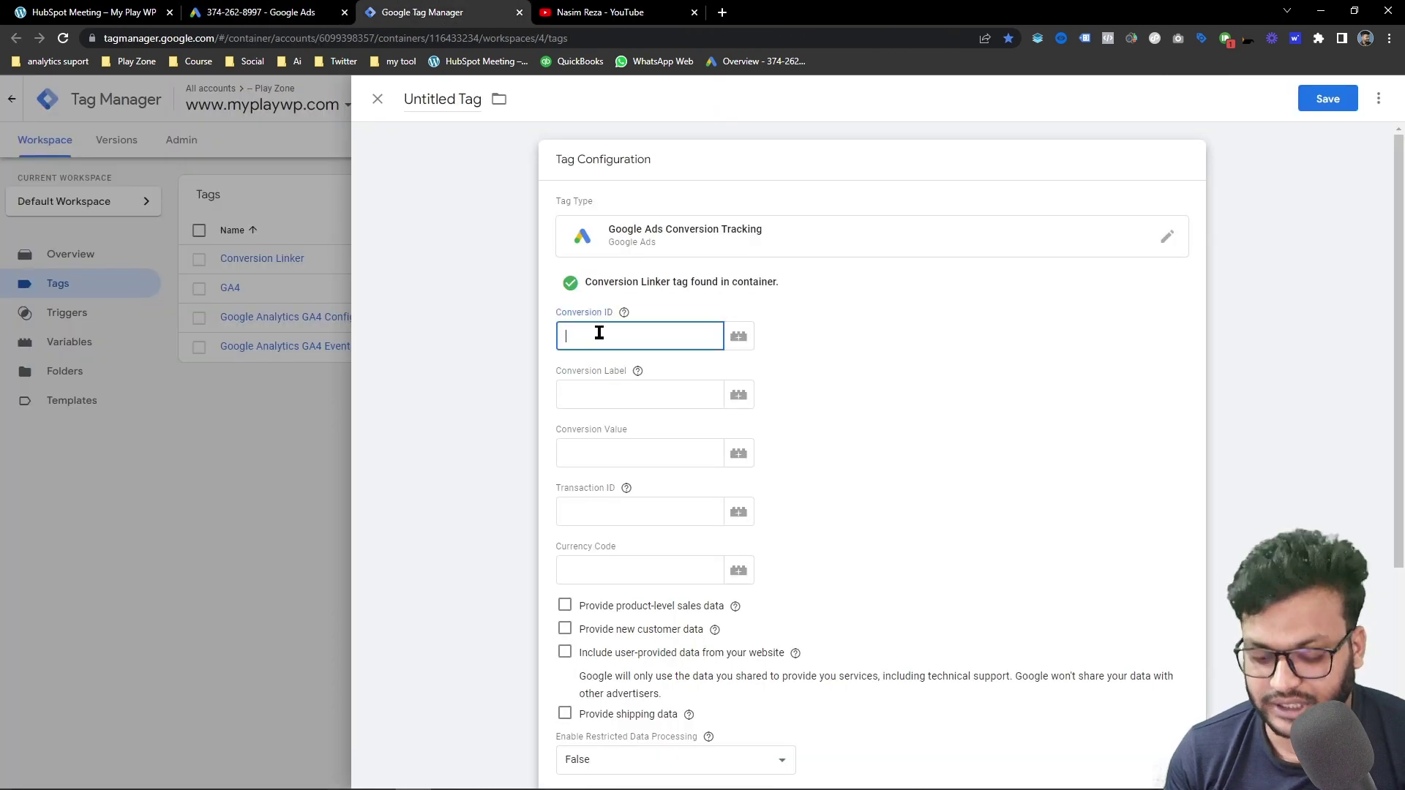
key("ctrl+v")
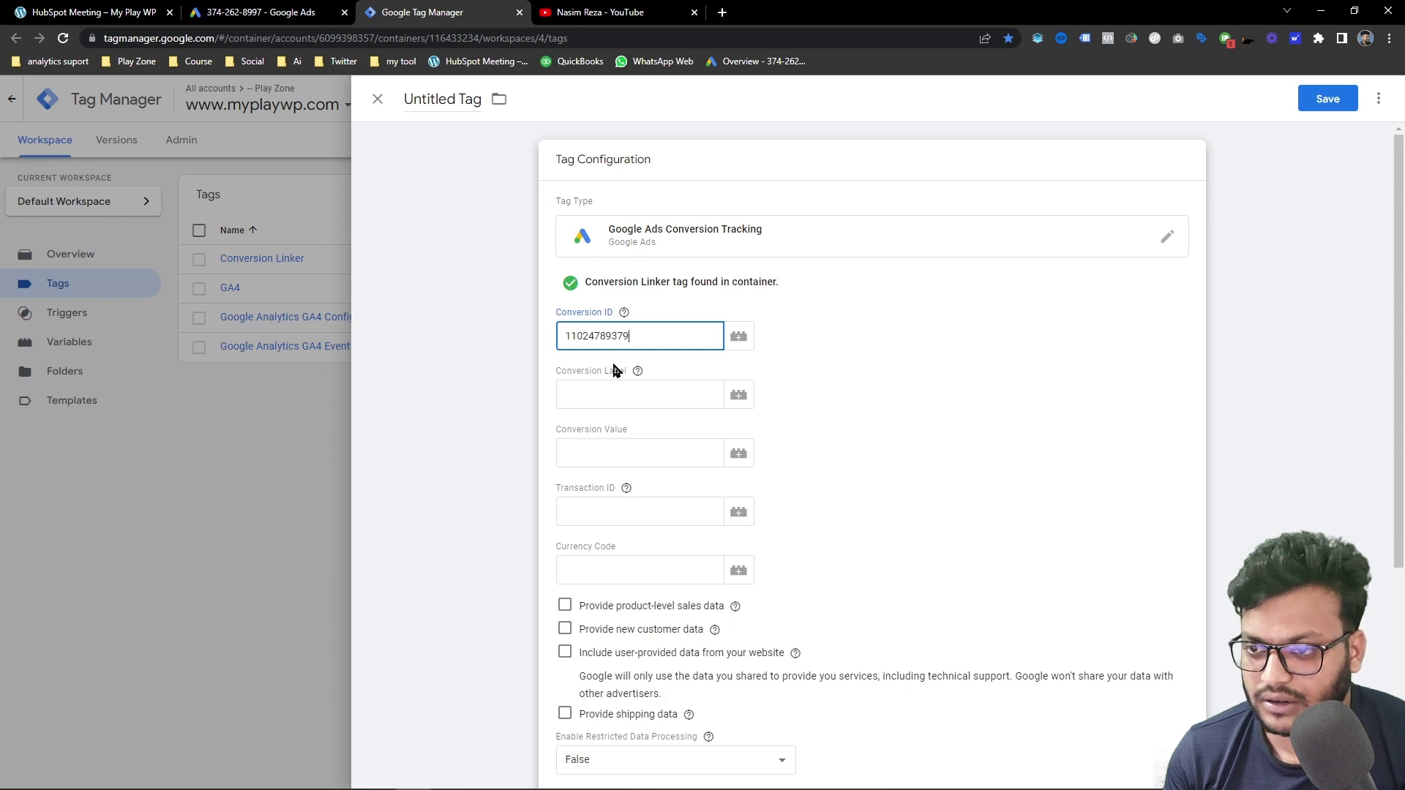
Paste the test conversion's label into the Conversion Label field and open trigger selection.
left_click(260, 11)
double_click(384, 568)
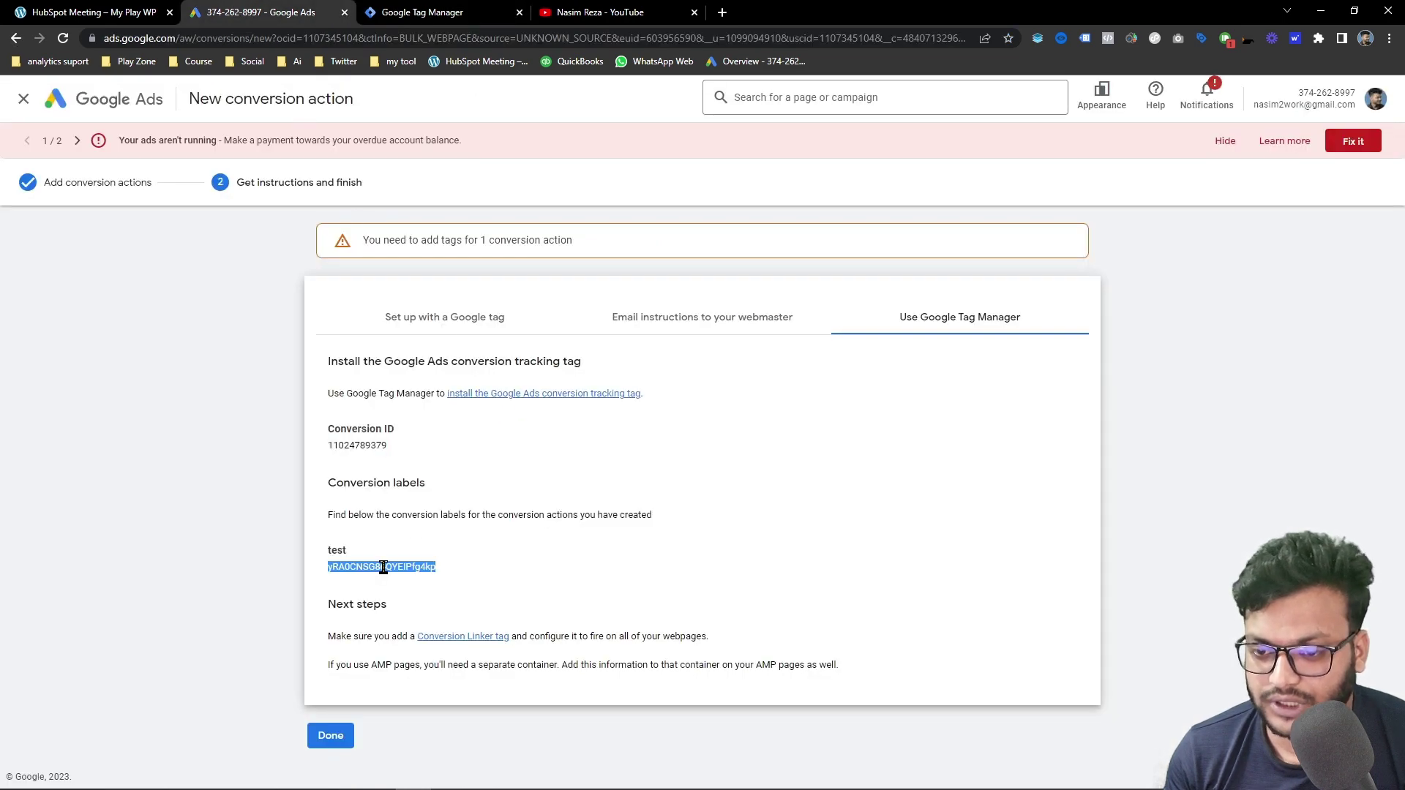
left_click(422, 12)
left_click(616, 396)
key("ctrl+v")
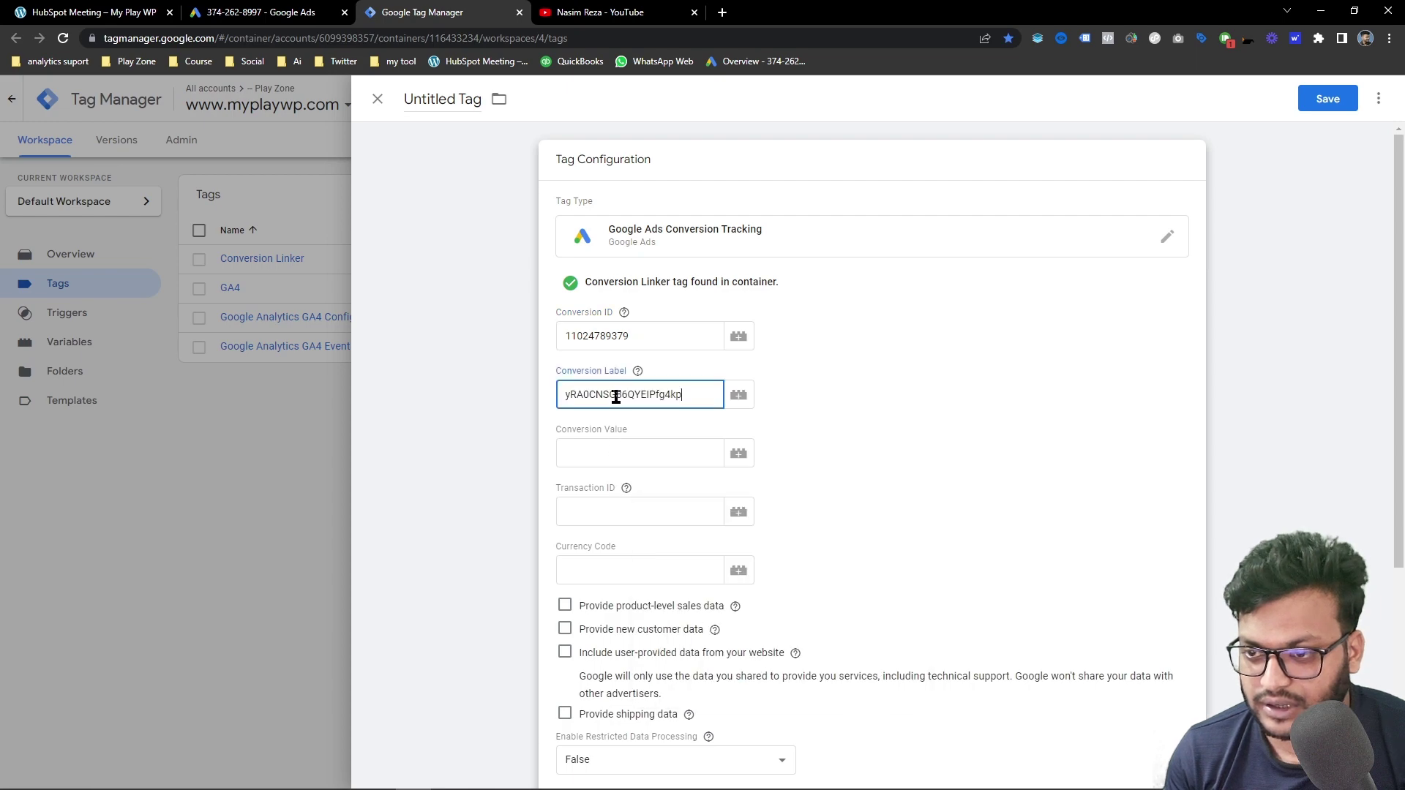
left_click(894, 379)
scroll(852, 372, "down", 4)
left_click(645, 658)
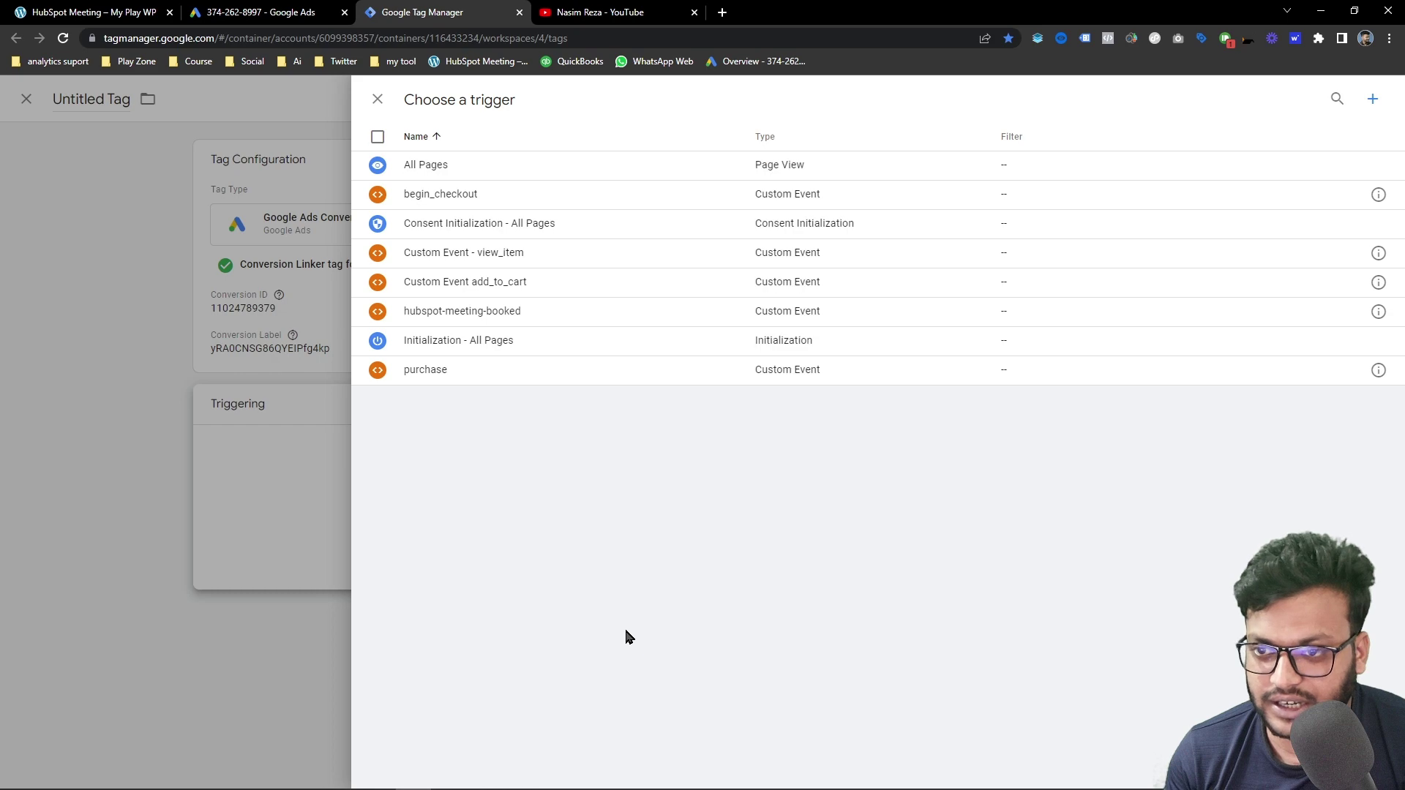
Attach the hubspot-meeting-booked custom event trigger to the tag after inspecting its event name settings.
left_click(306, 444)
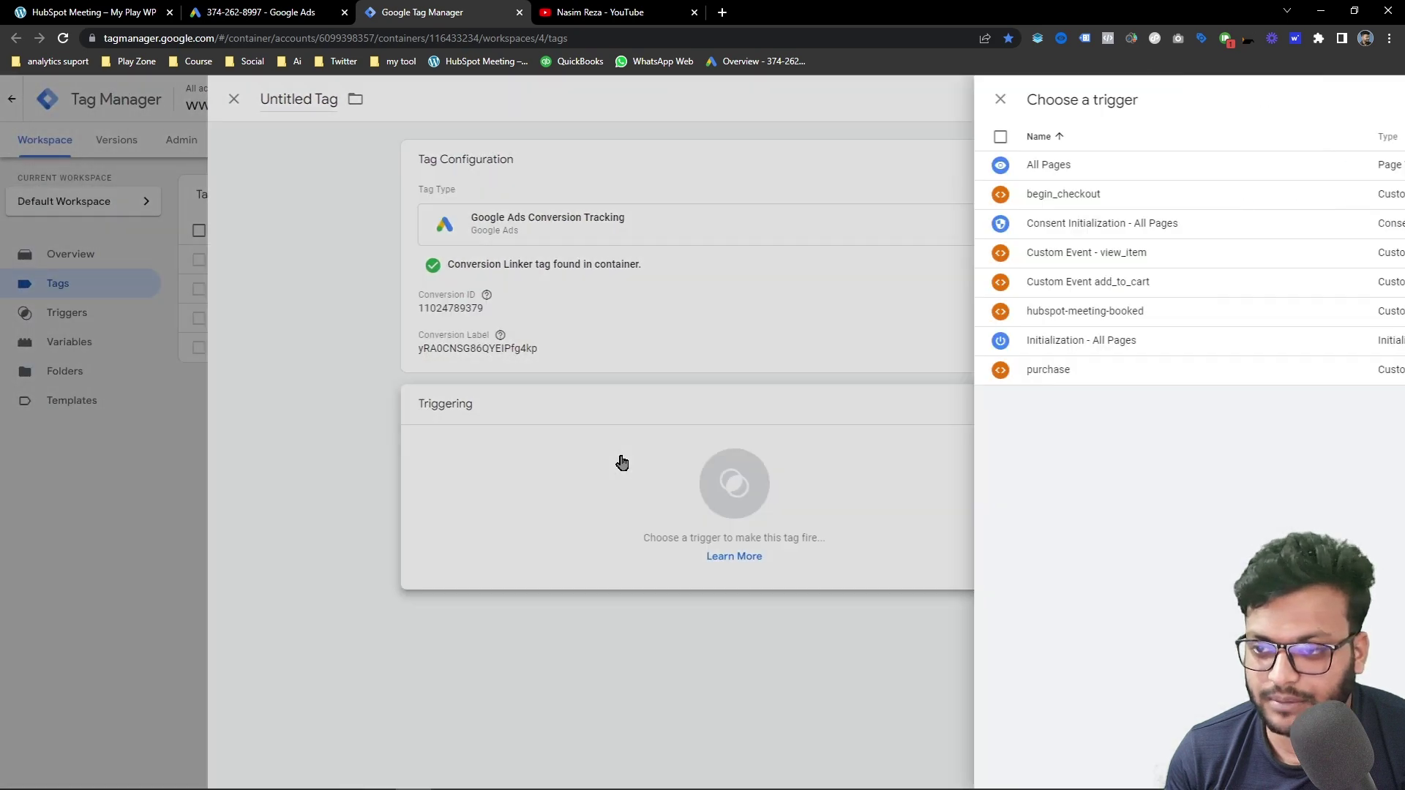
left_click(622, 463)
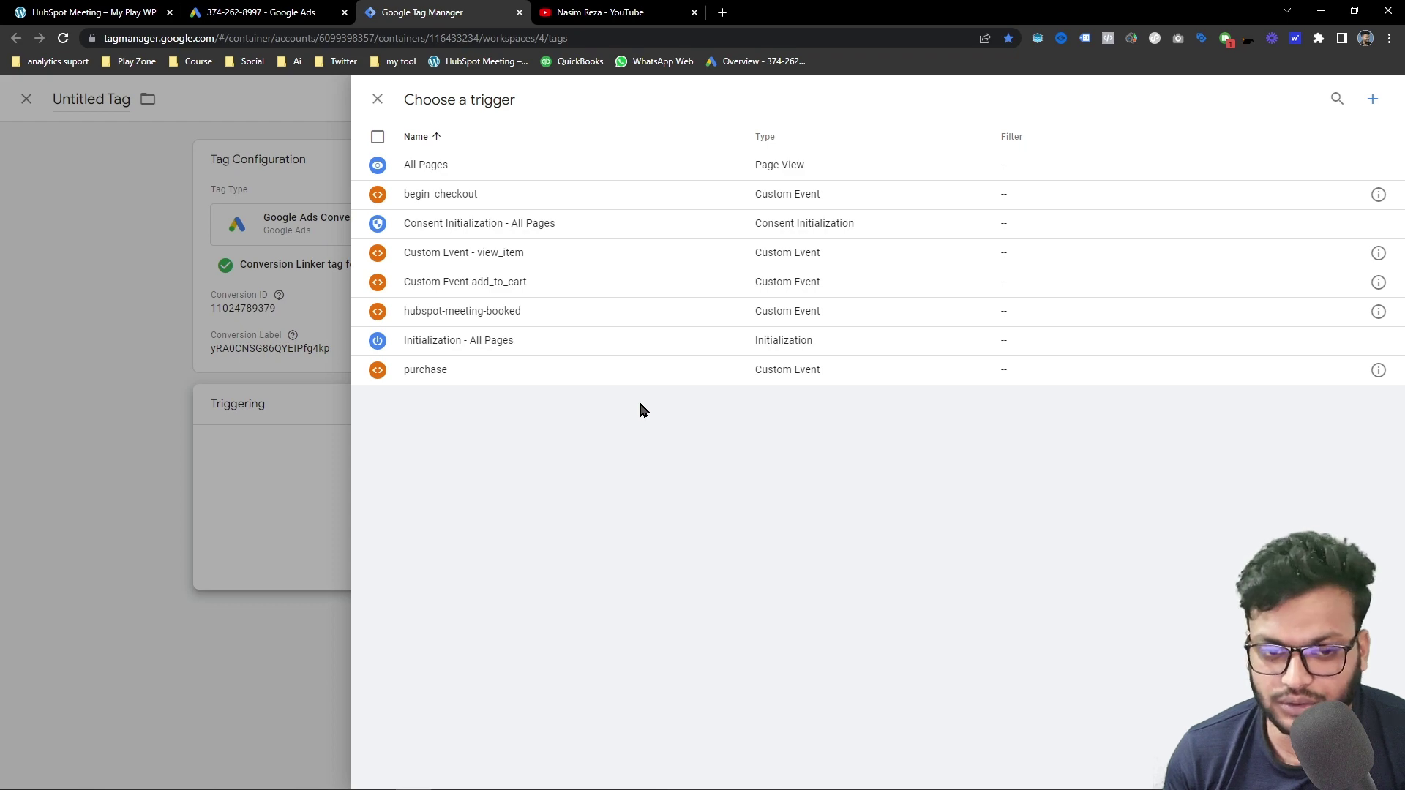
left_click(566, 316)
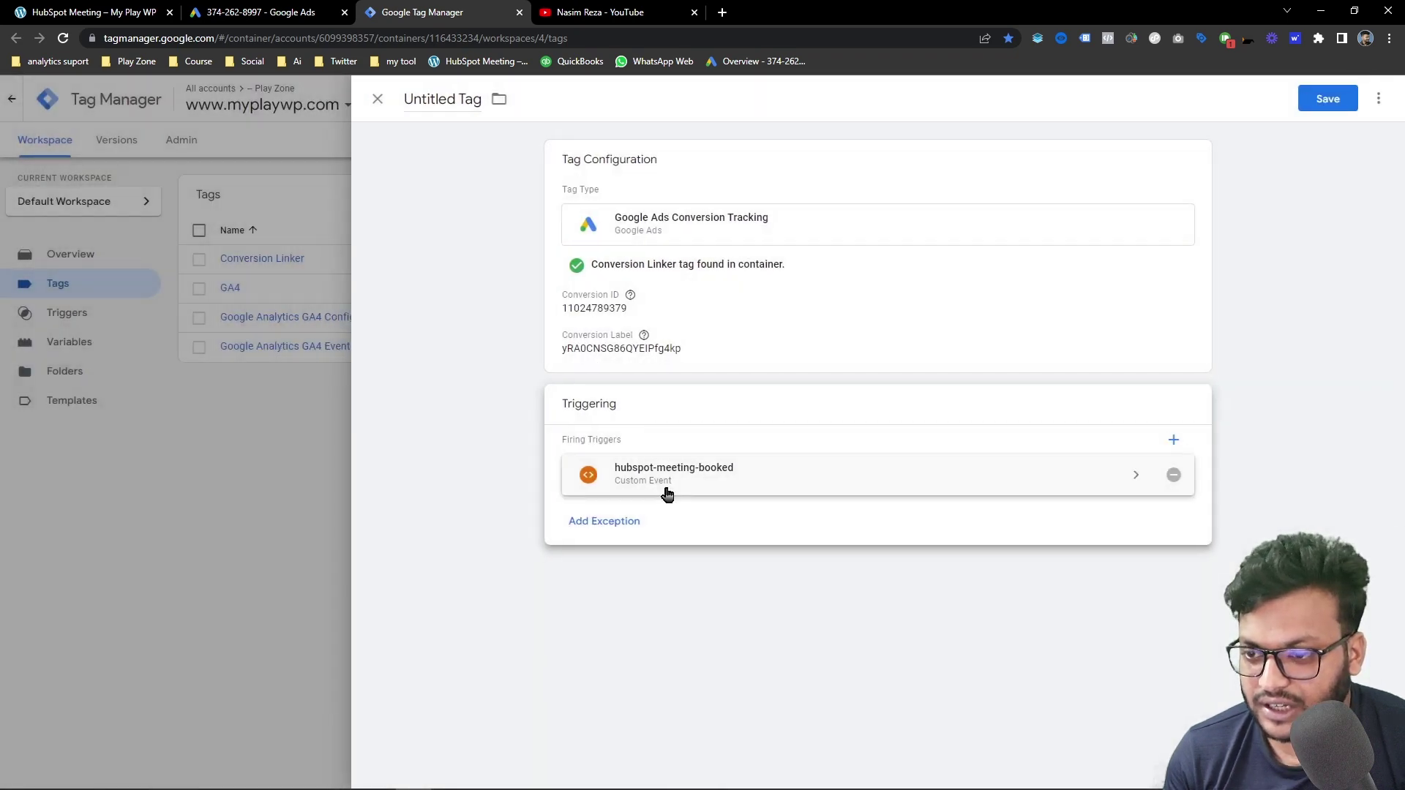
left_click(672, 489)
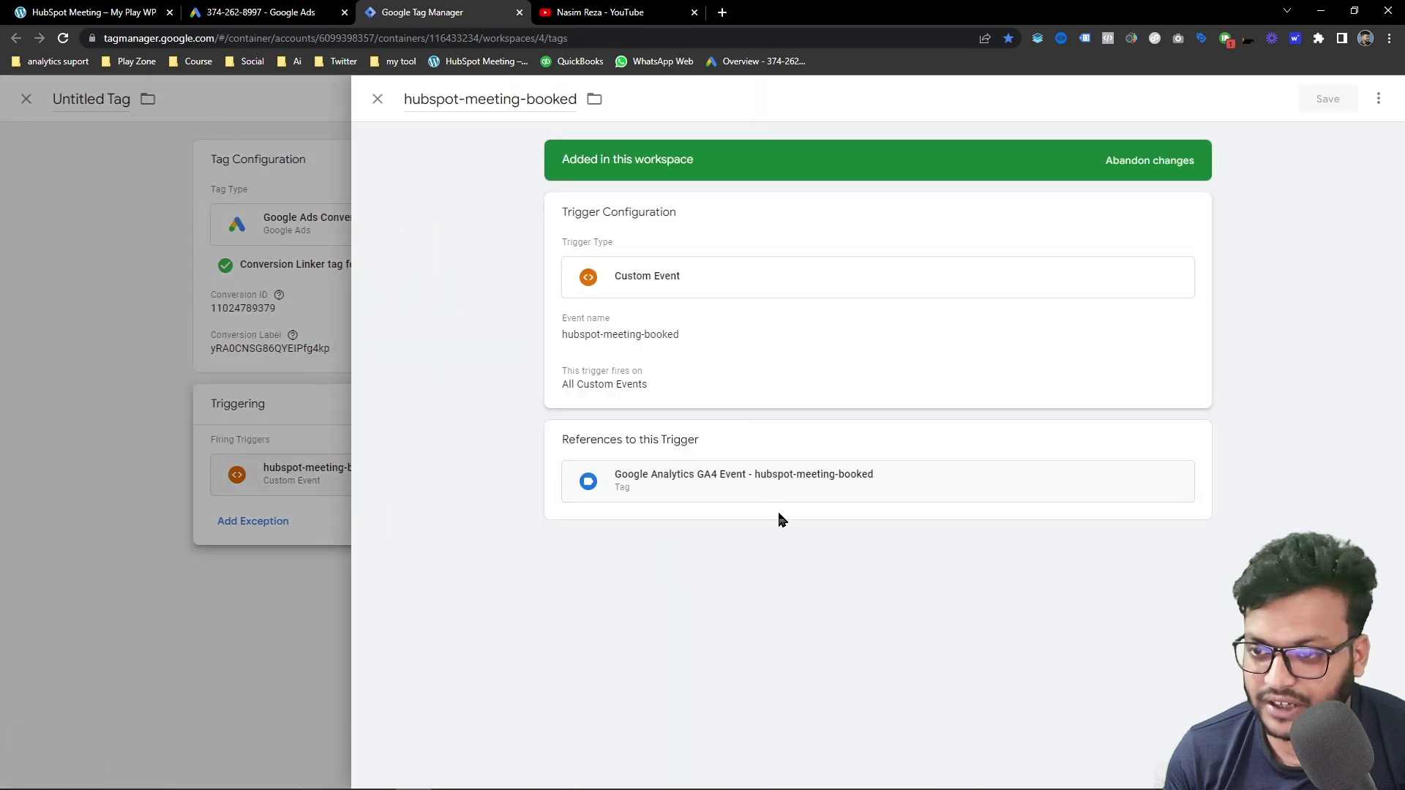
left_click(753, 359)
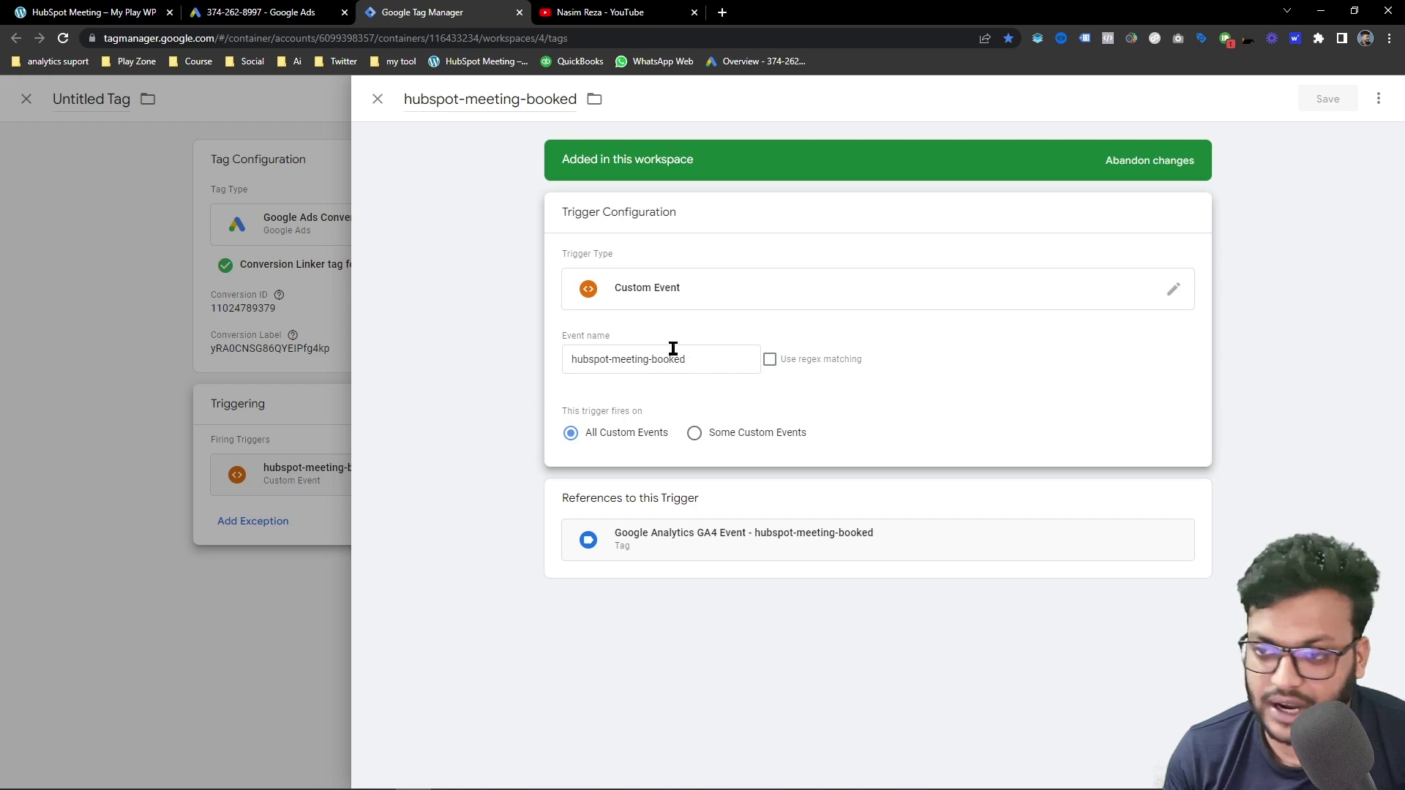
left_click(225, 386)
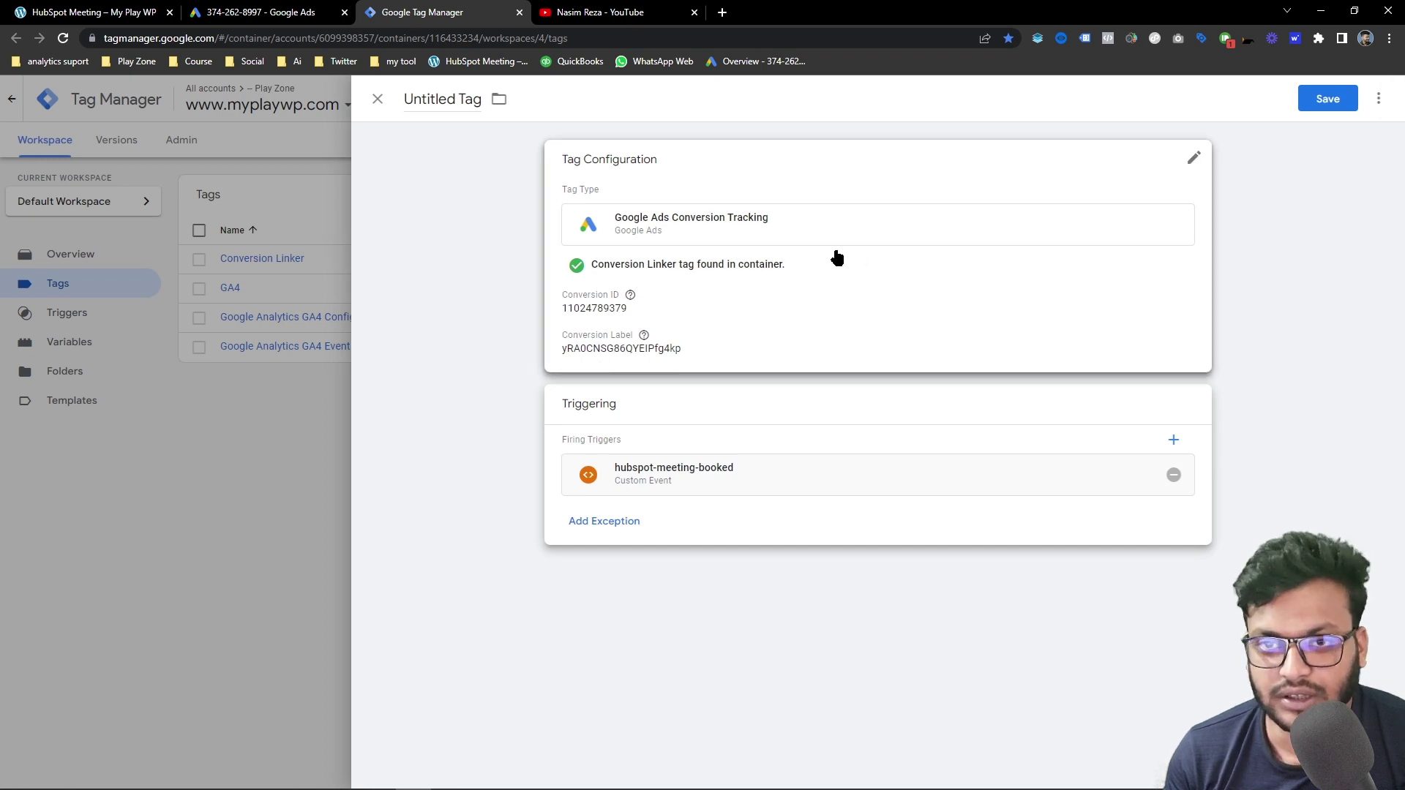
left_click(117, 7)
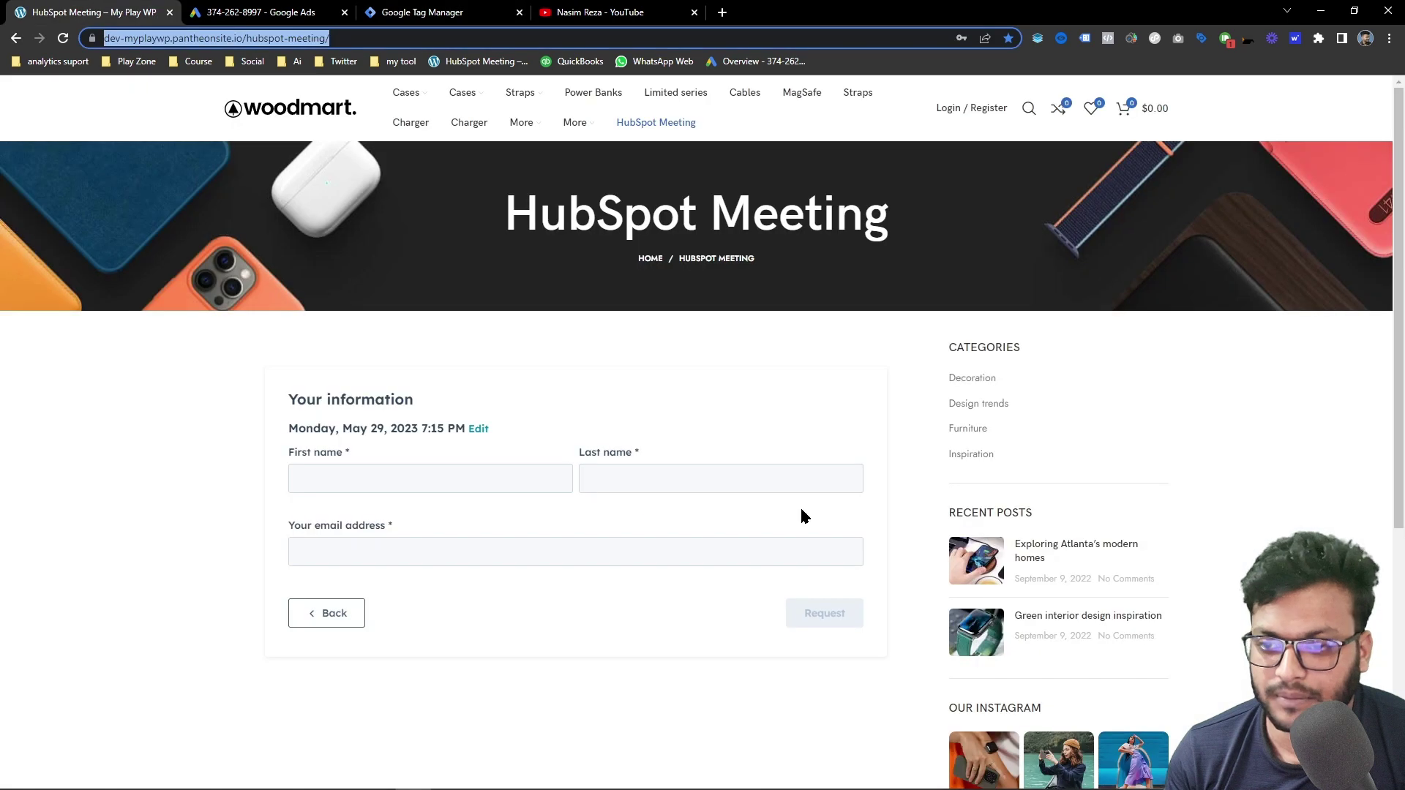
left_click(373, 10)
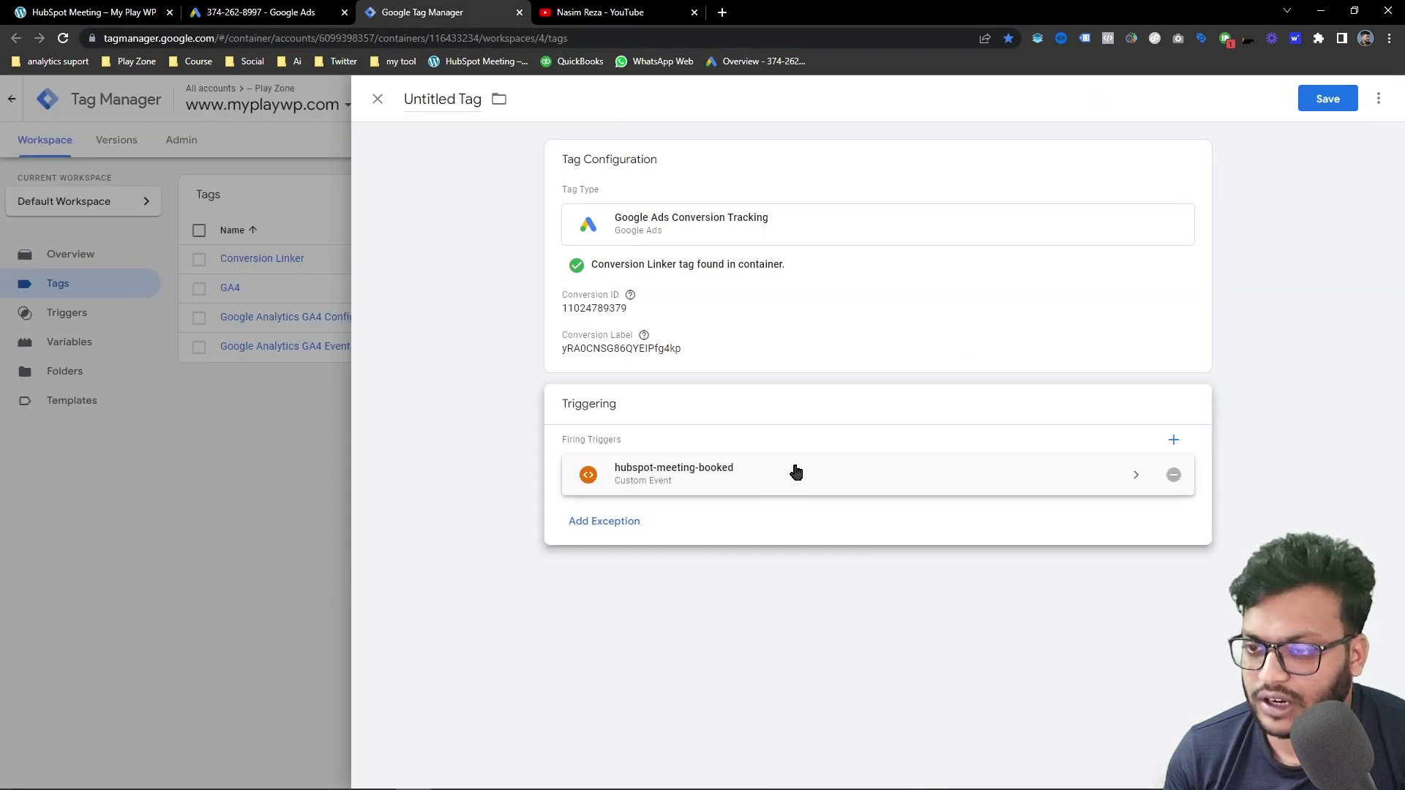
Save the tag under the name 'Google Ads Conversion Tracking' and launch Preview mode.
left_click(1326, 101)
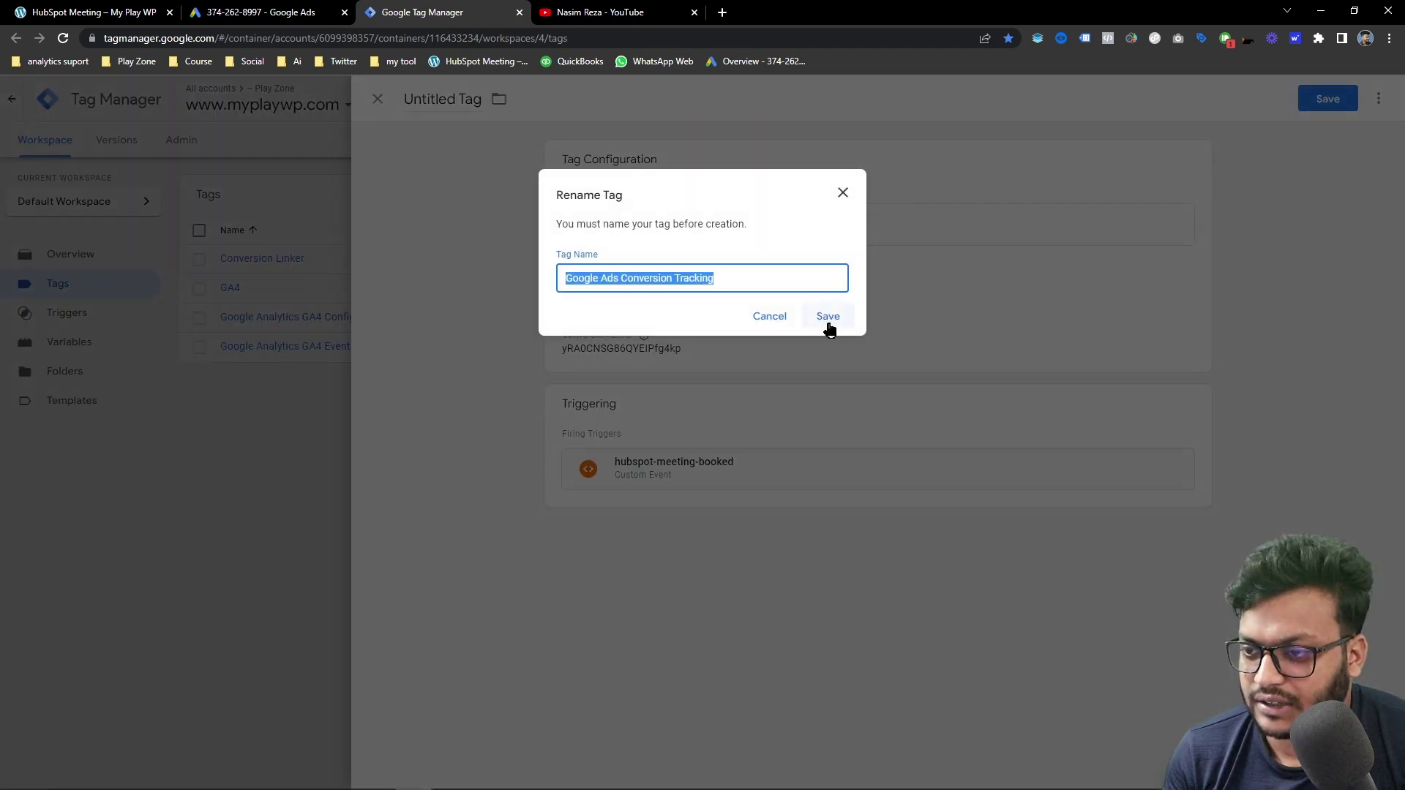
left_click(767, 280)
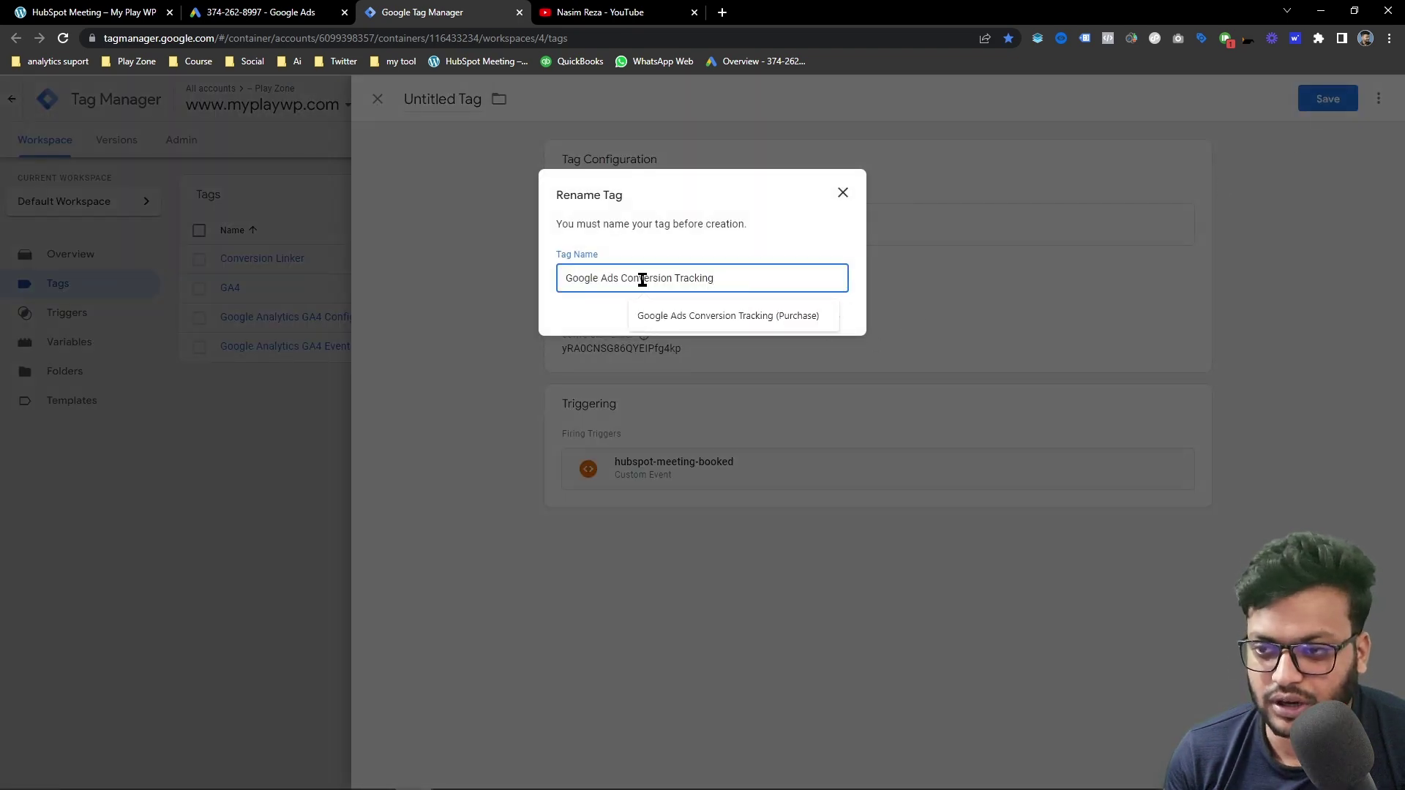
left_click(800, 238)
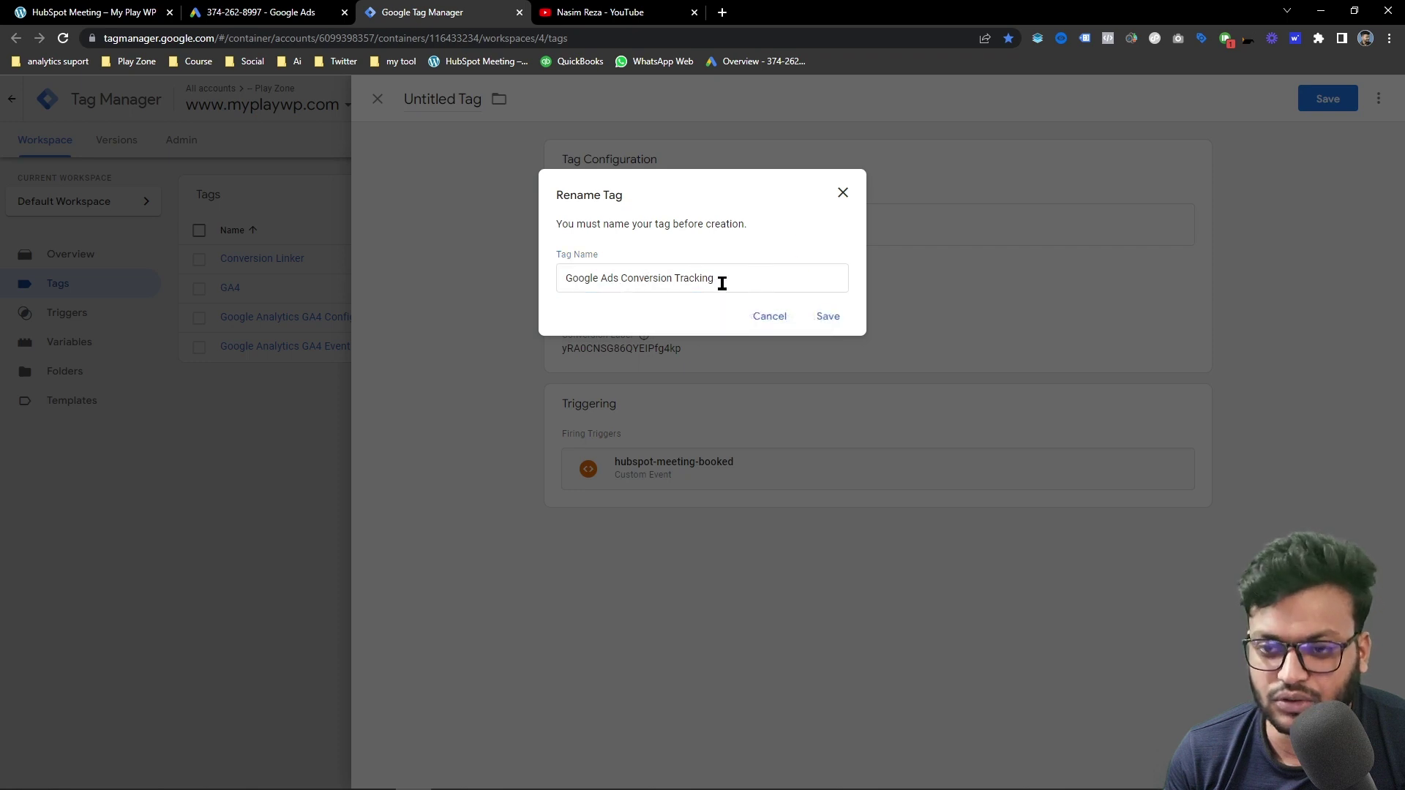
left_click(821, 317)
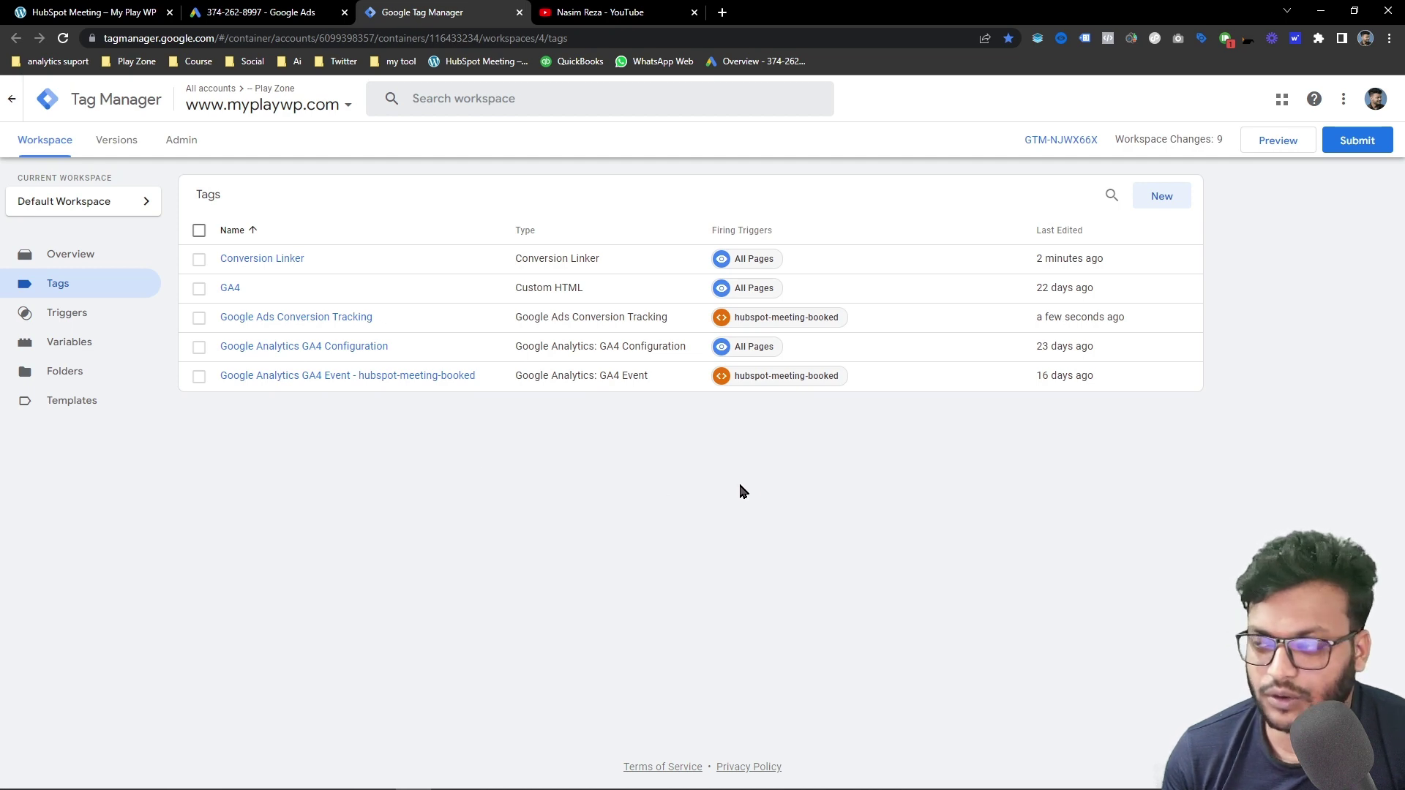
left_click(1280, 152)
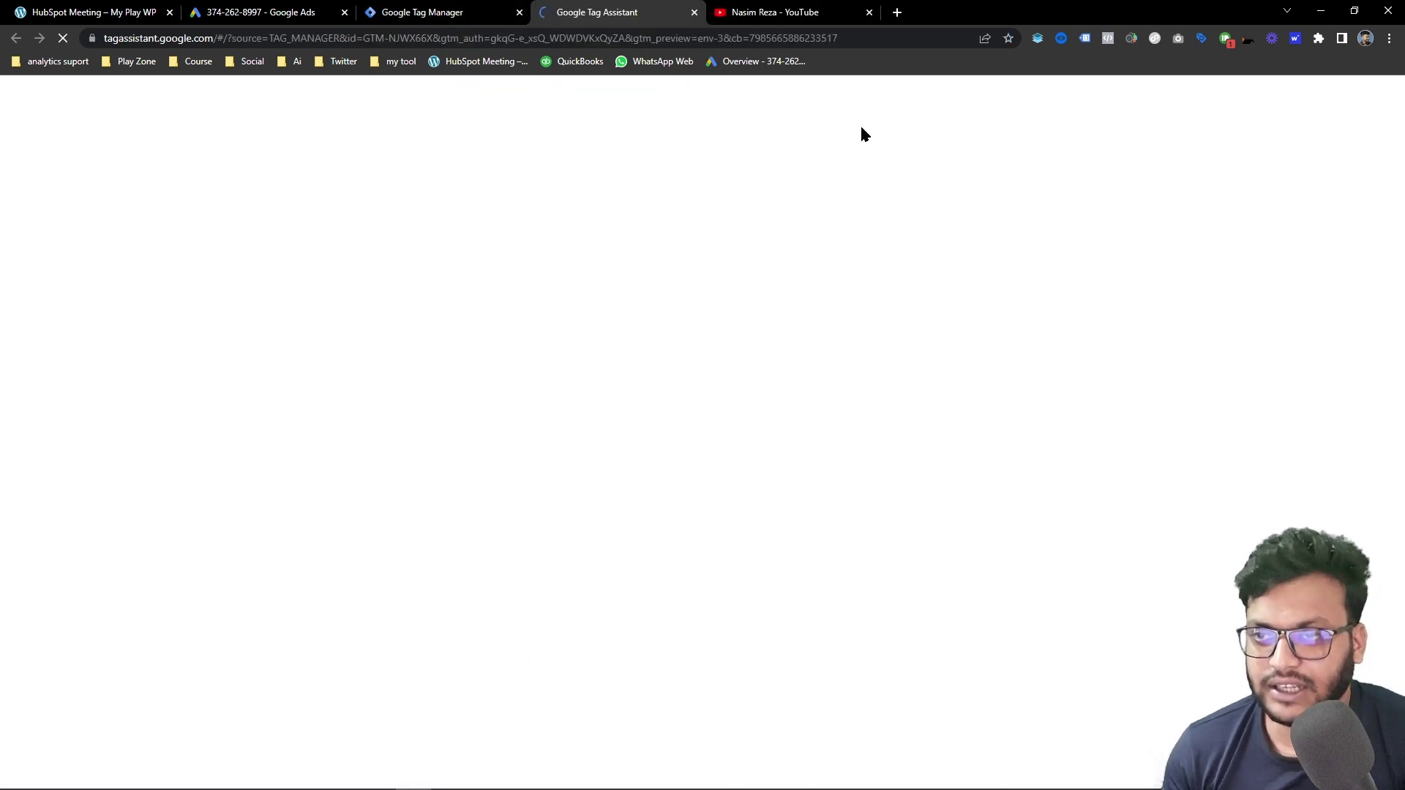
Copy the HubSpot Meeting page URL into Tag Assistant and connect to the site.
left_click(650, 432)
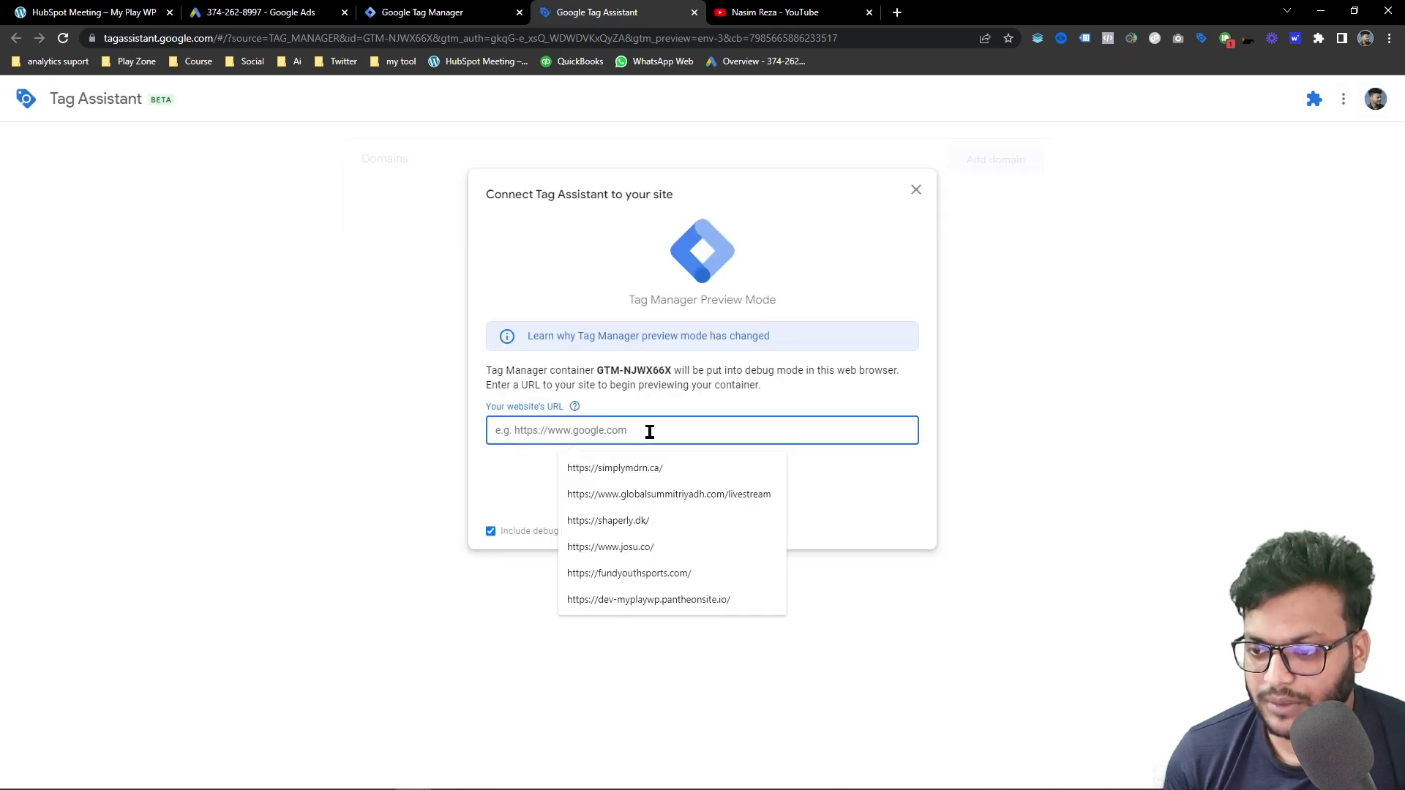
left_click(88, 13)
left_click(146, 38)
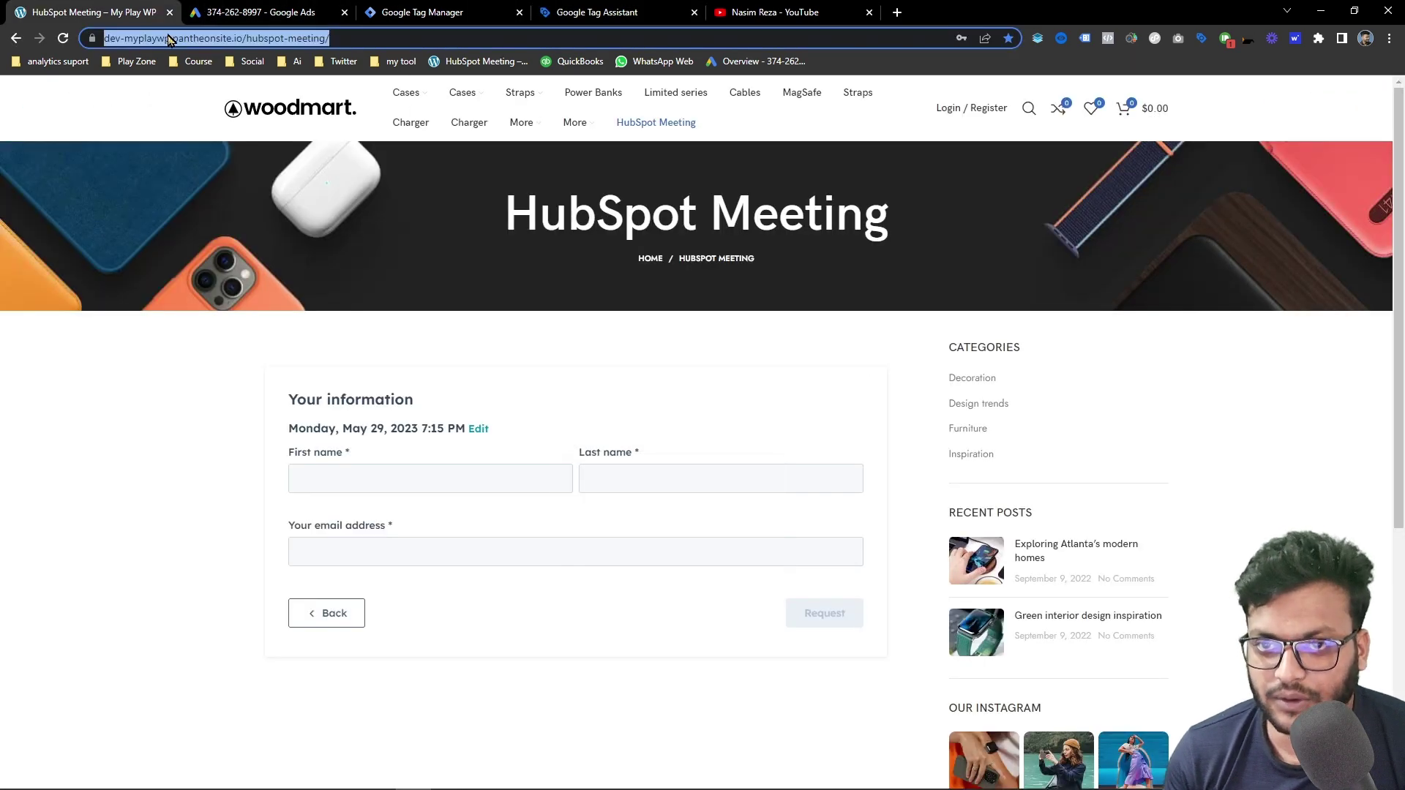
right_click(170, 39)
left_click(204, 137)
left_click(597, 13)
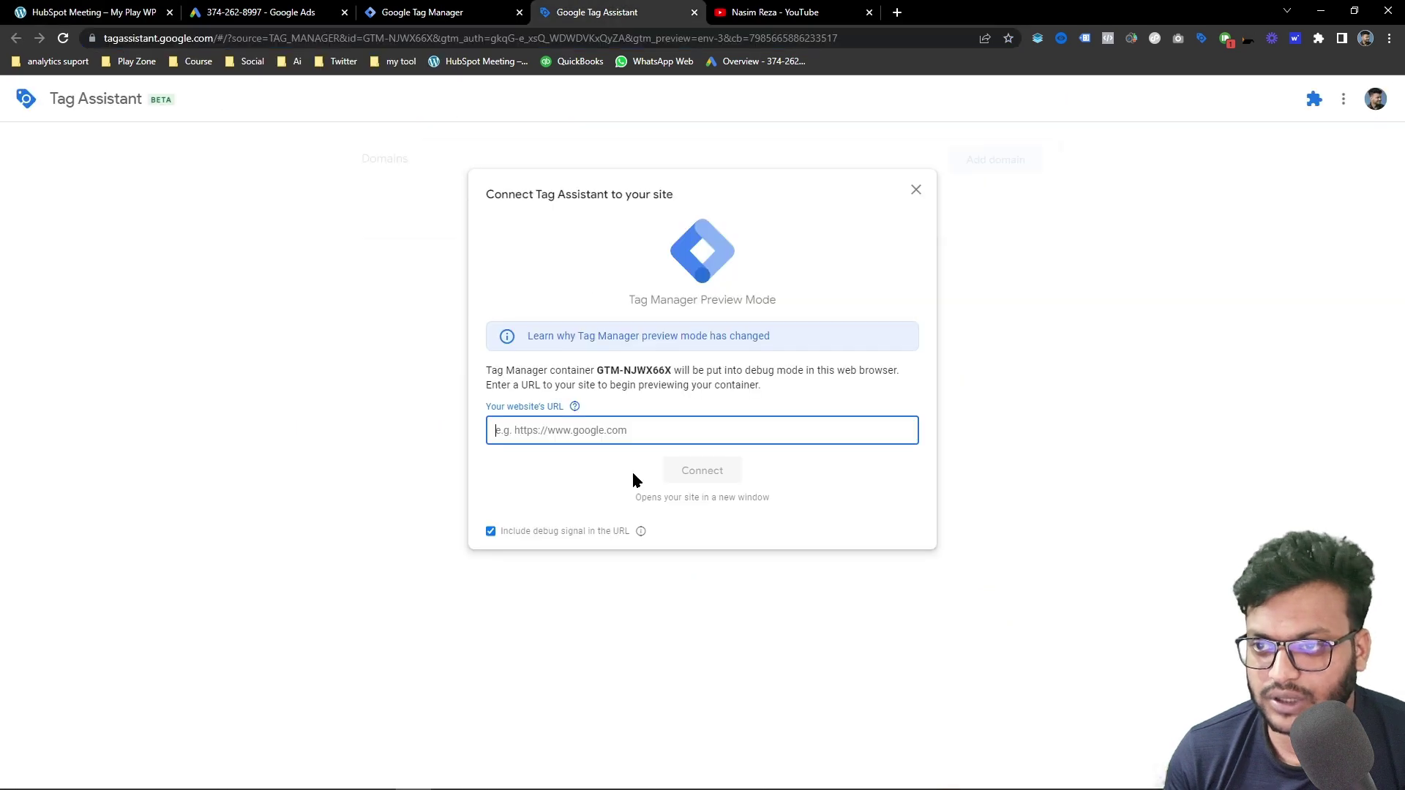
key("ctrl+v")
left_click(715, 470)
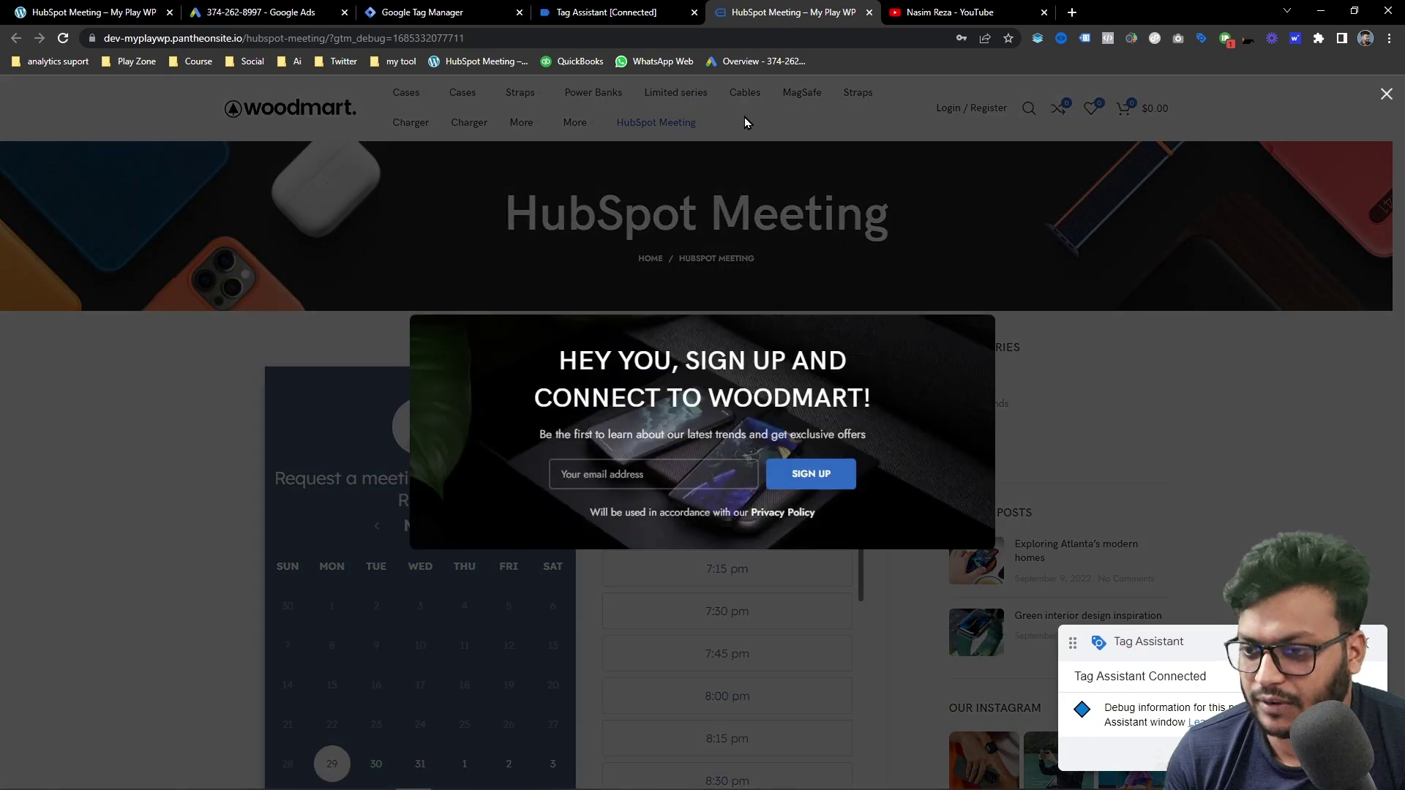
Continue to the debug summary, then close the newsletter popup on the HubSpot Meeting page.
left_click(604, 11)
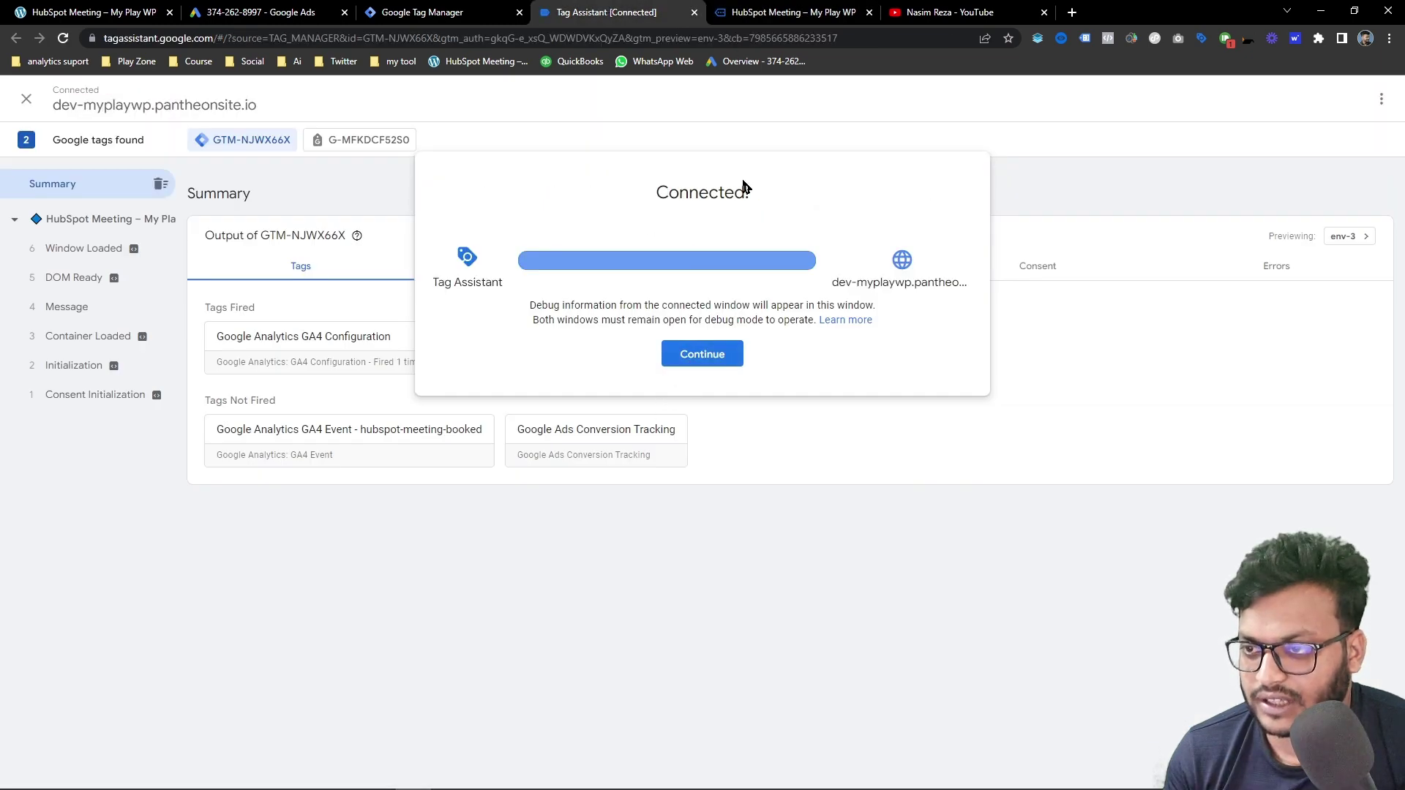
left_click(701, 355)
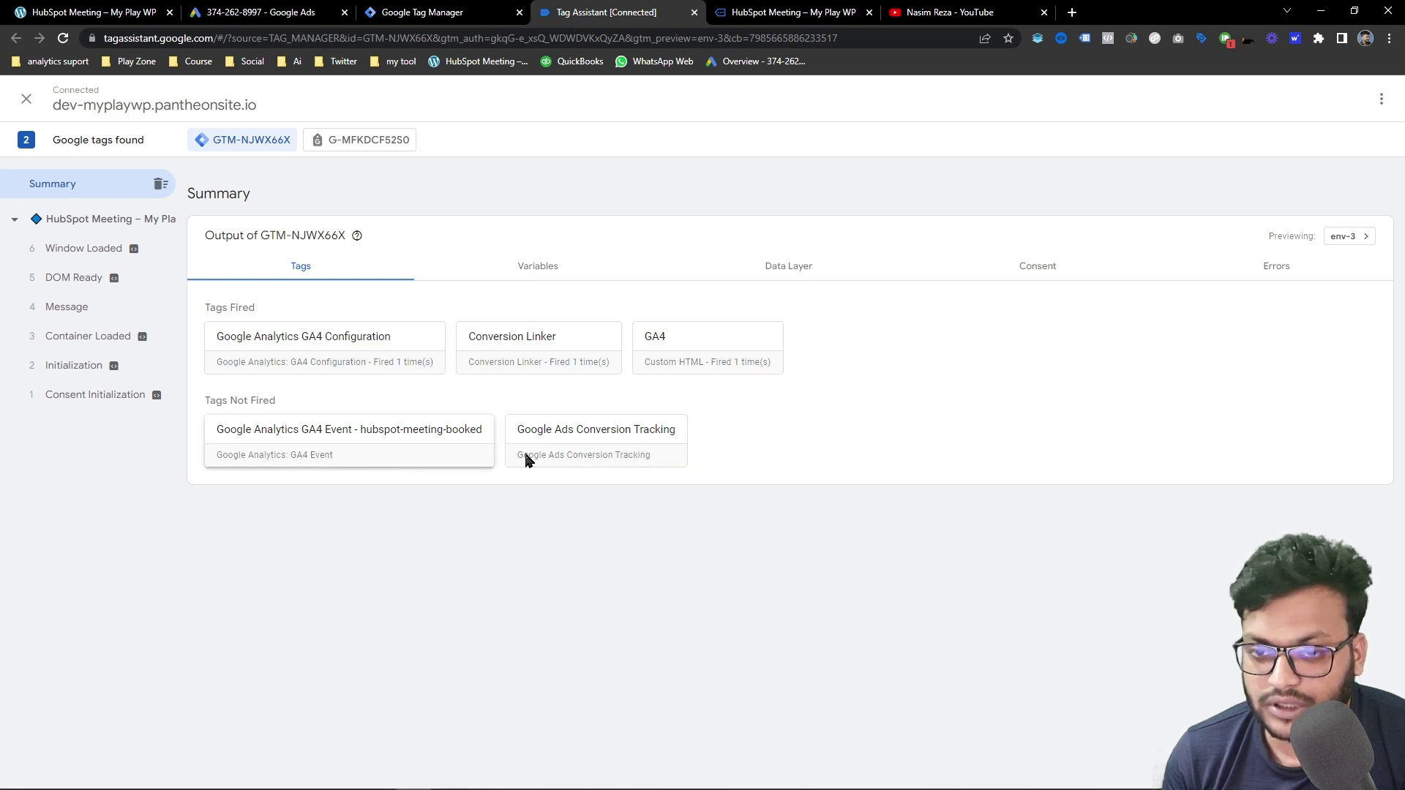
key("ctrl+Tab")
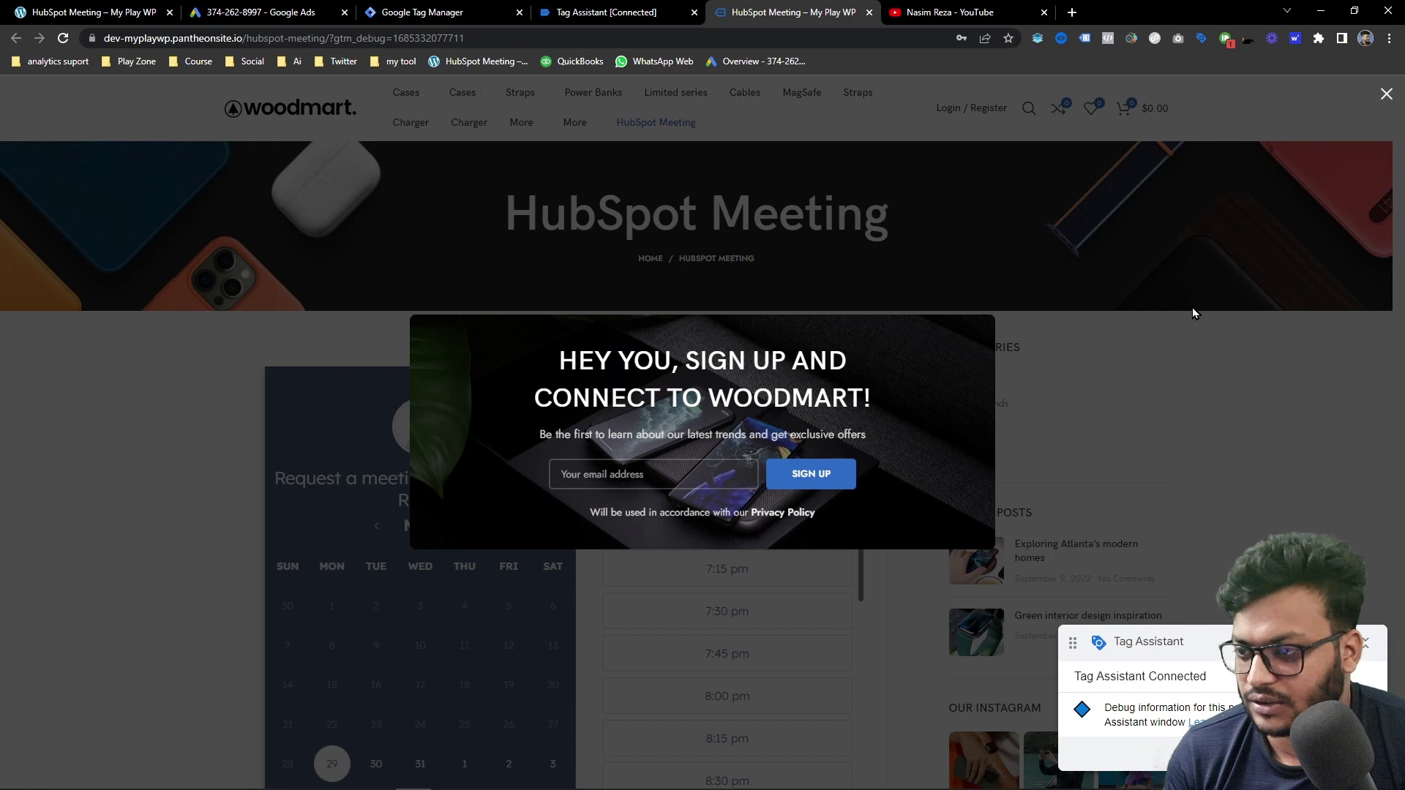
left_click(1187, 311)
scroll(1098, 366, "down", 3)
scroll(1062, 441, "up", 3)
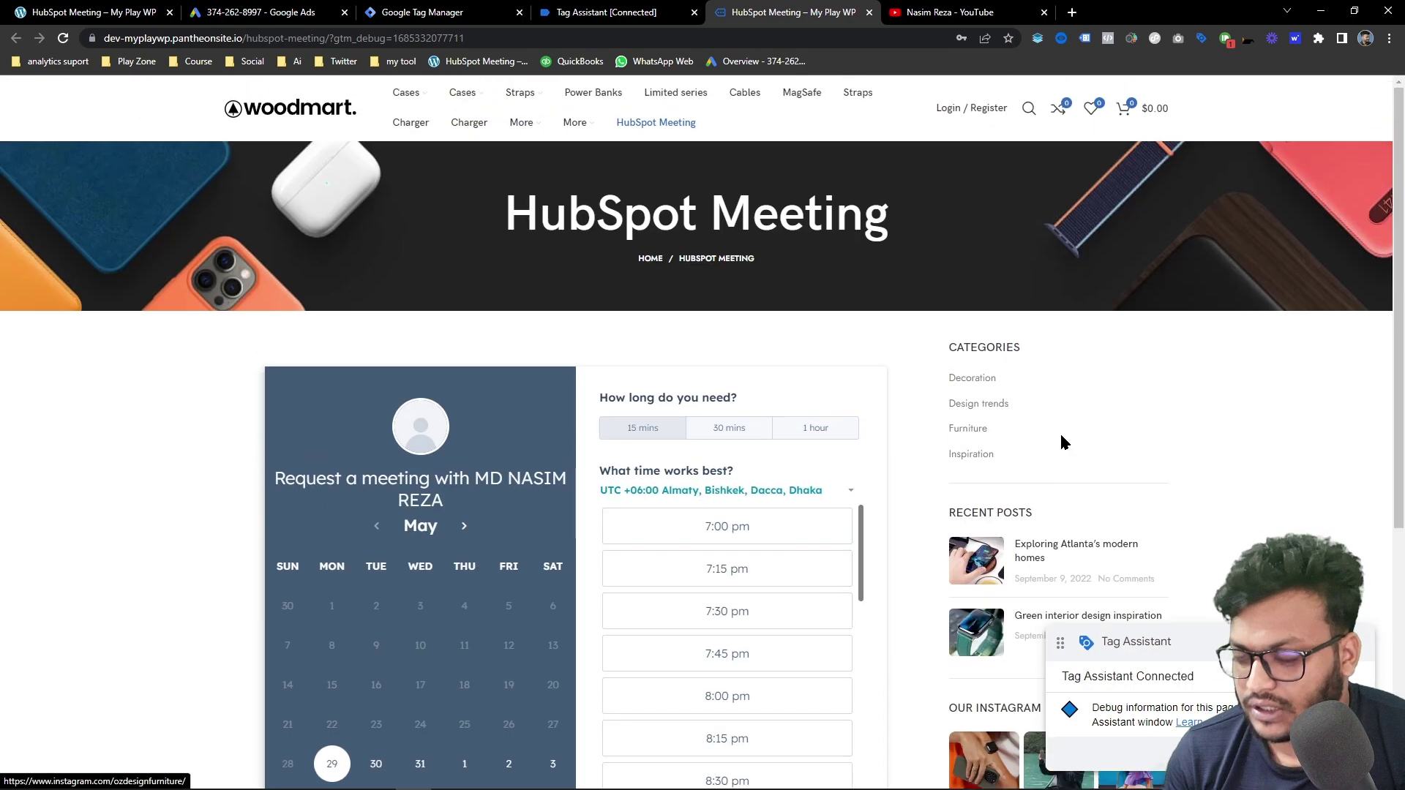
Load Temp Mail in a new tab, then return to the booking page.
left_click(1071, 12)
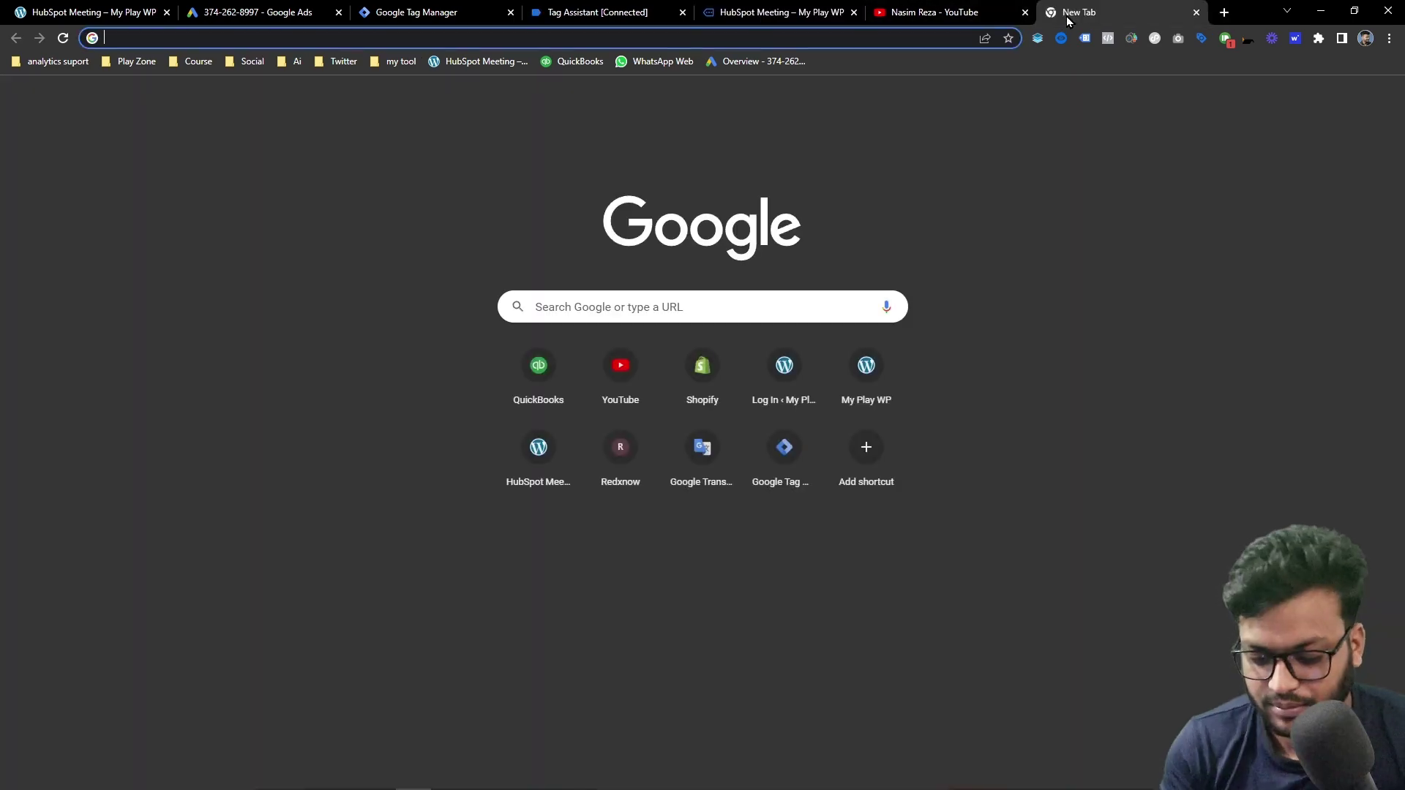
type("te")
key("Return")
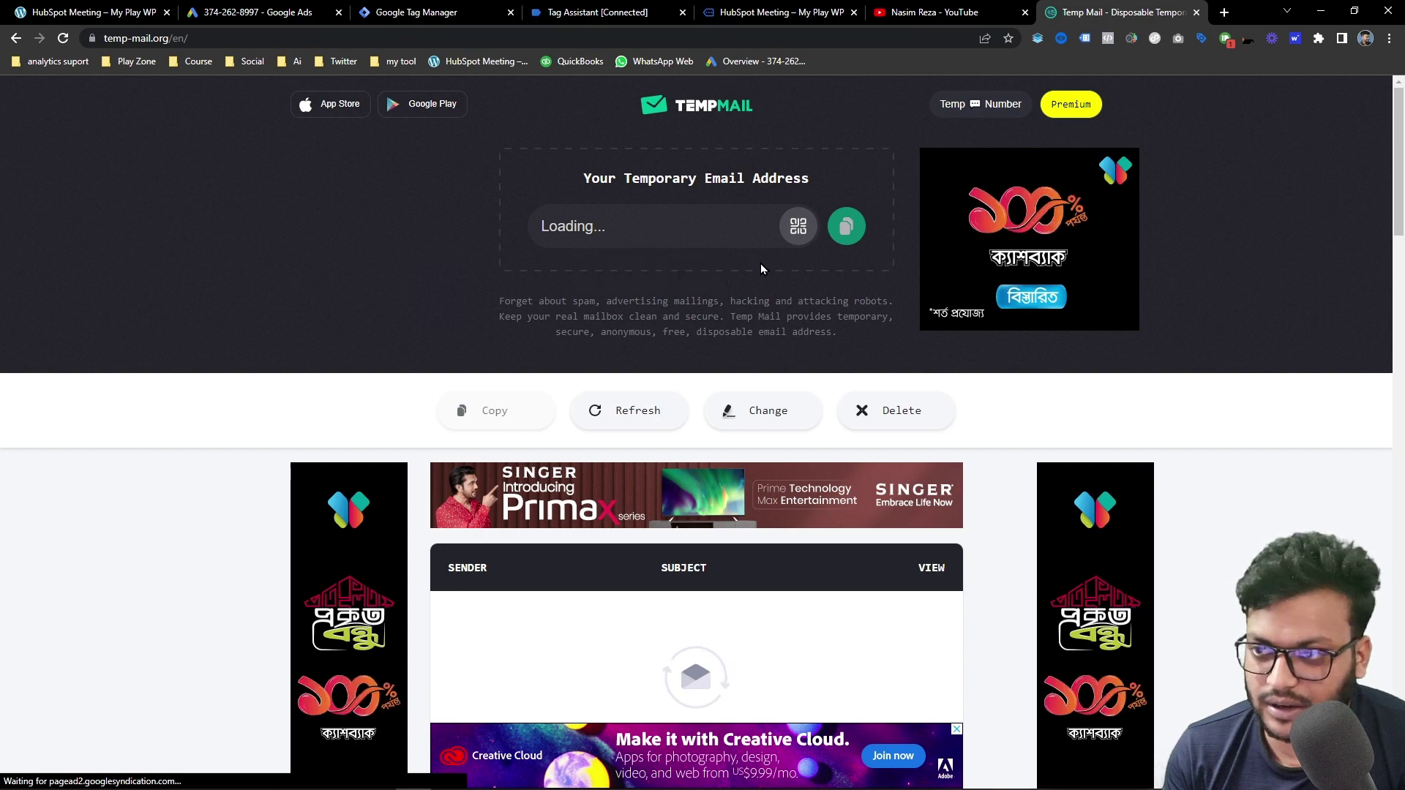
key("ctrl+5")
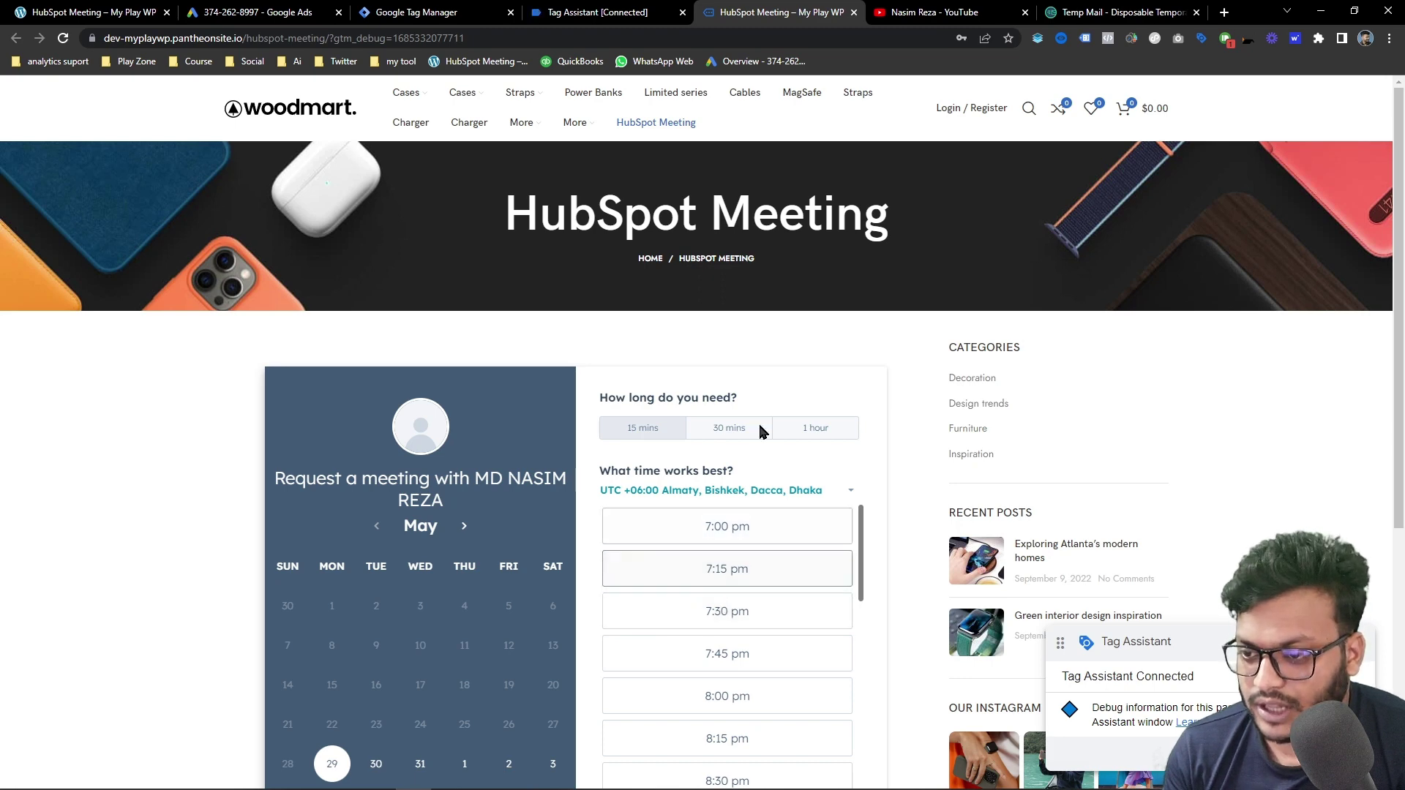
Pick the 7:15 pm slot and autofill the first and last name.
left_click(727, 571)
left_click(461, 483)
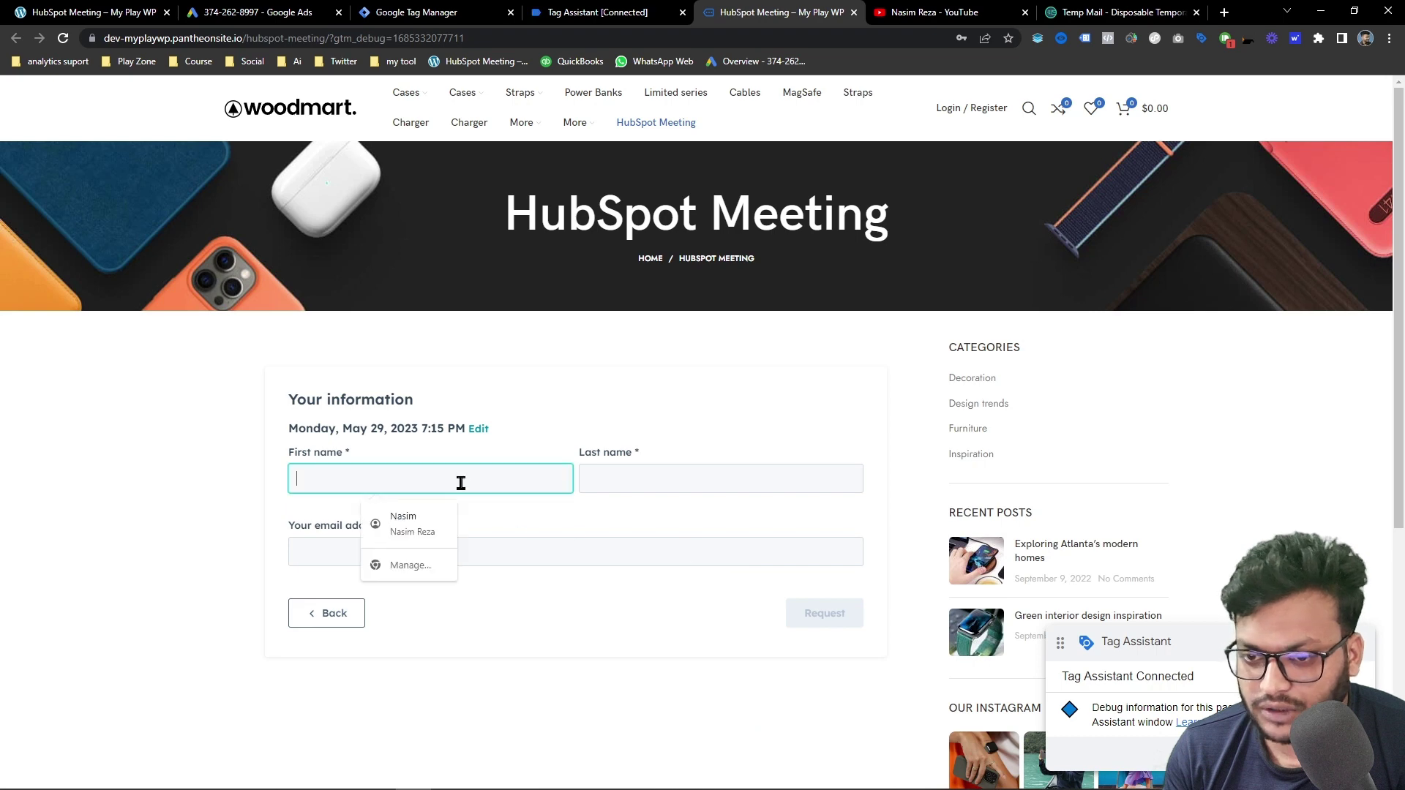
left_click(415, 524)
left_click(505, 550)
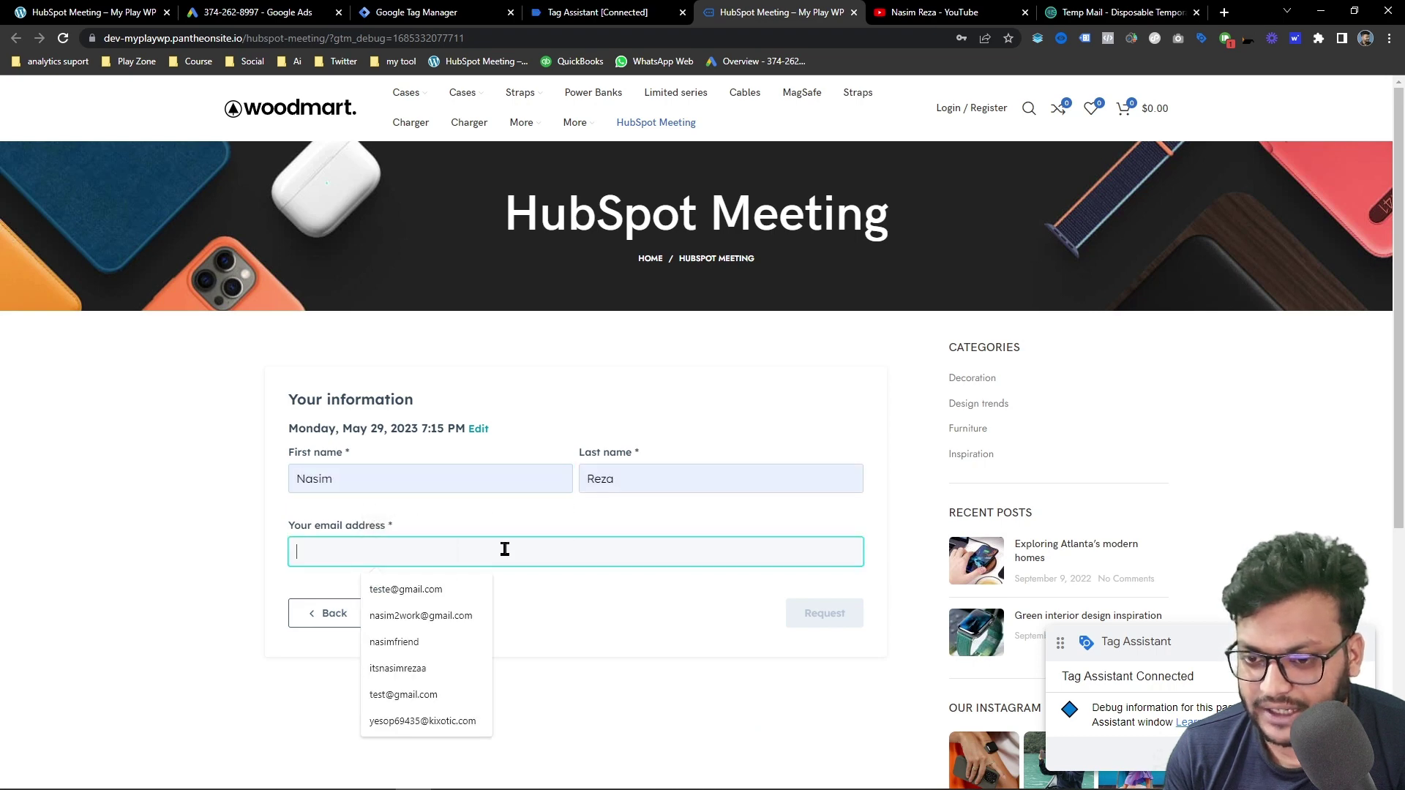
Enter a temporary Temp Mail address as the email and submit the meeting request.
left_click(1119, 13)
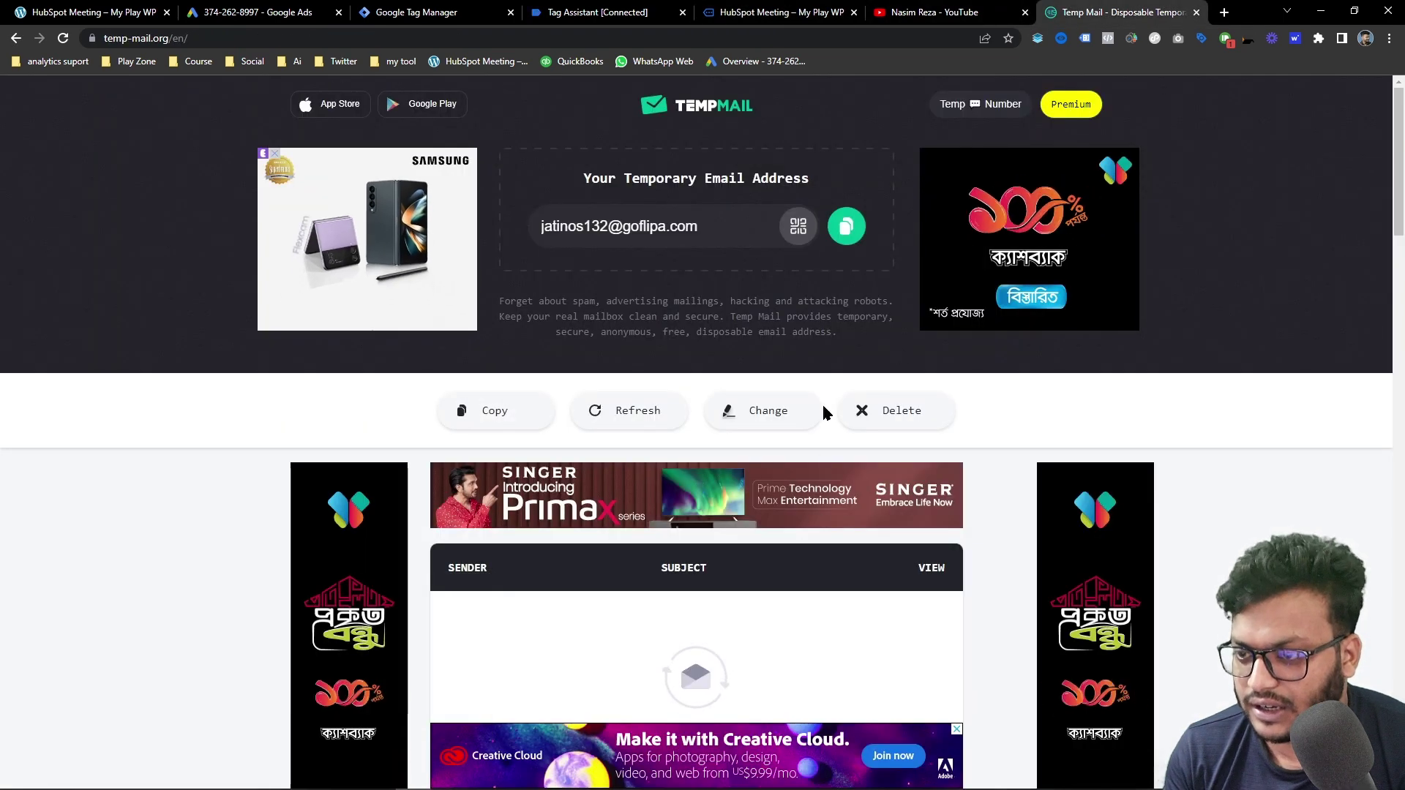
left_click(843, 227)
left_click(776, 12)
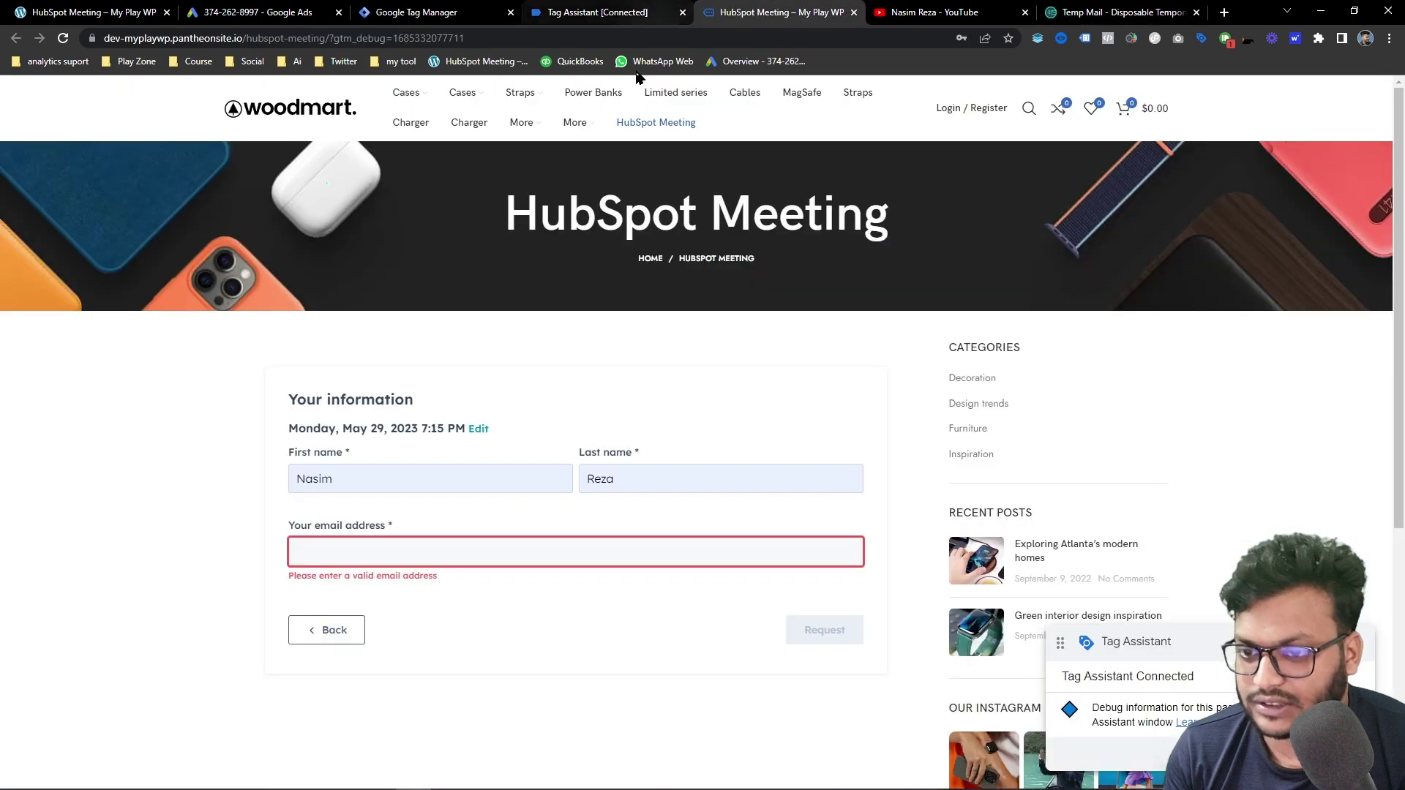
key("ctrl+v")
left_click(827, 624)
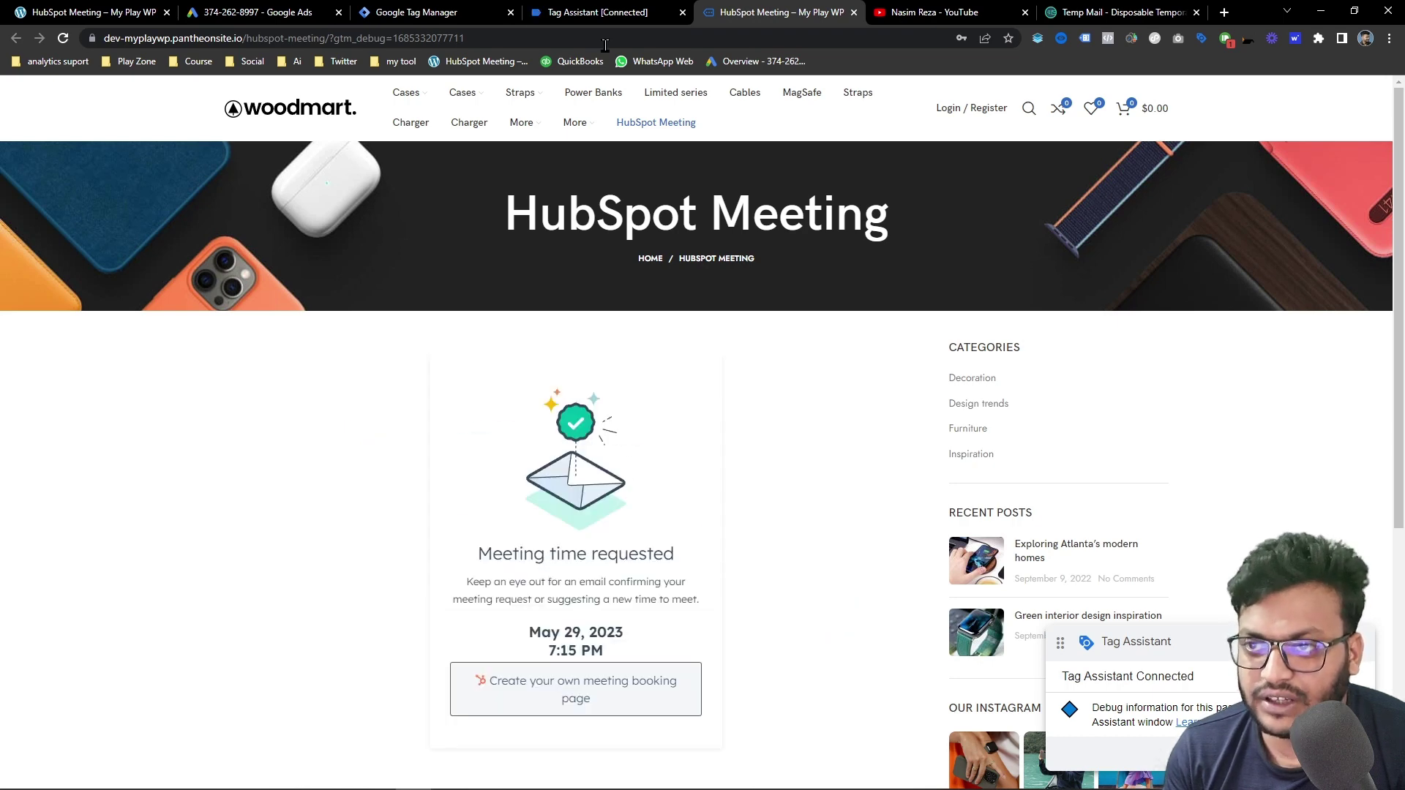
left_click(551, 9)
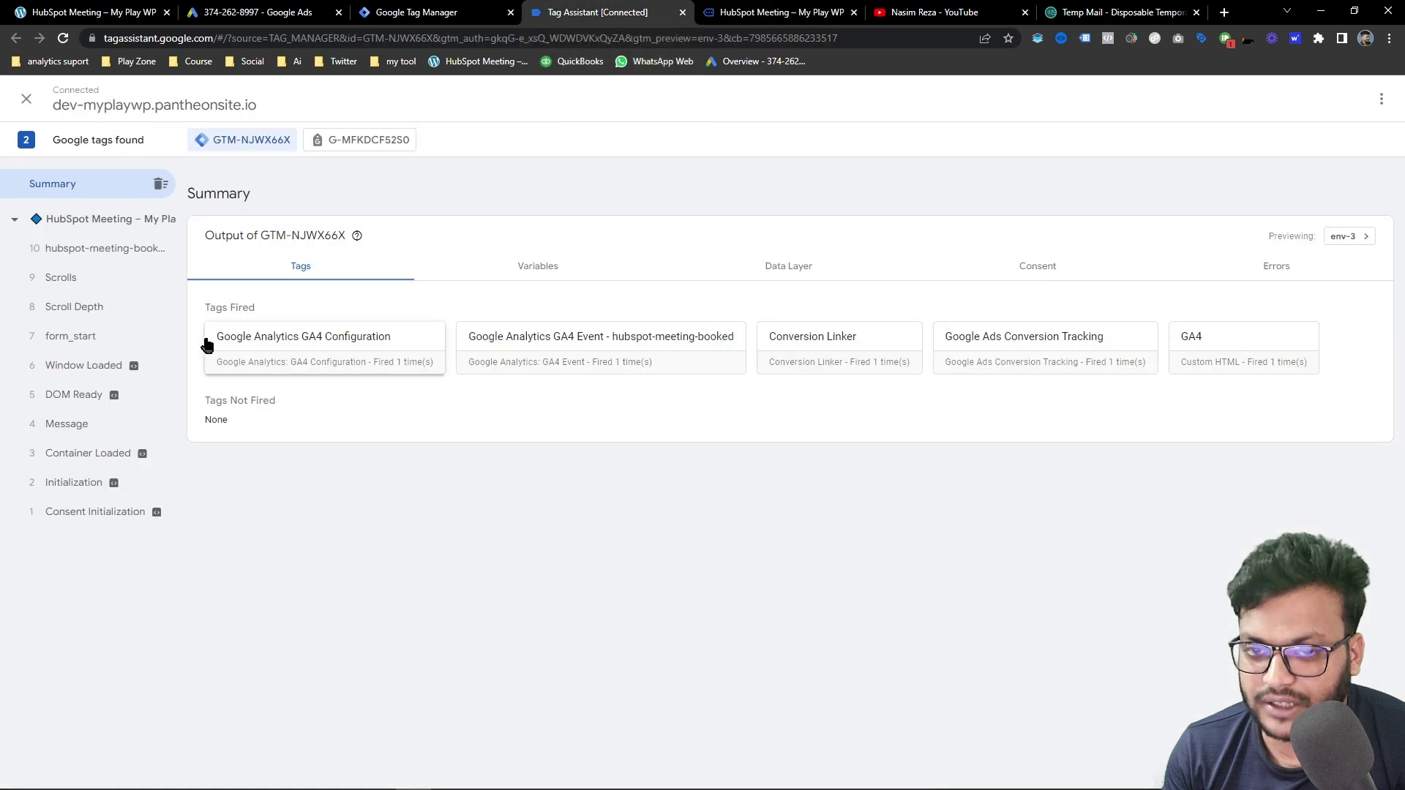
Inspect the hubspot-meeting-booked event, expanding its dataLayer push and selecting the event name.
left_click(90, 254)
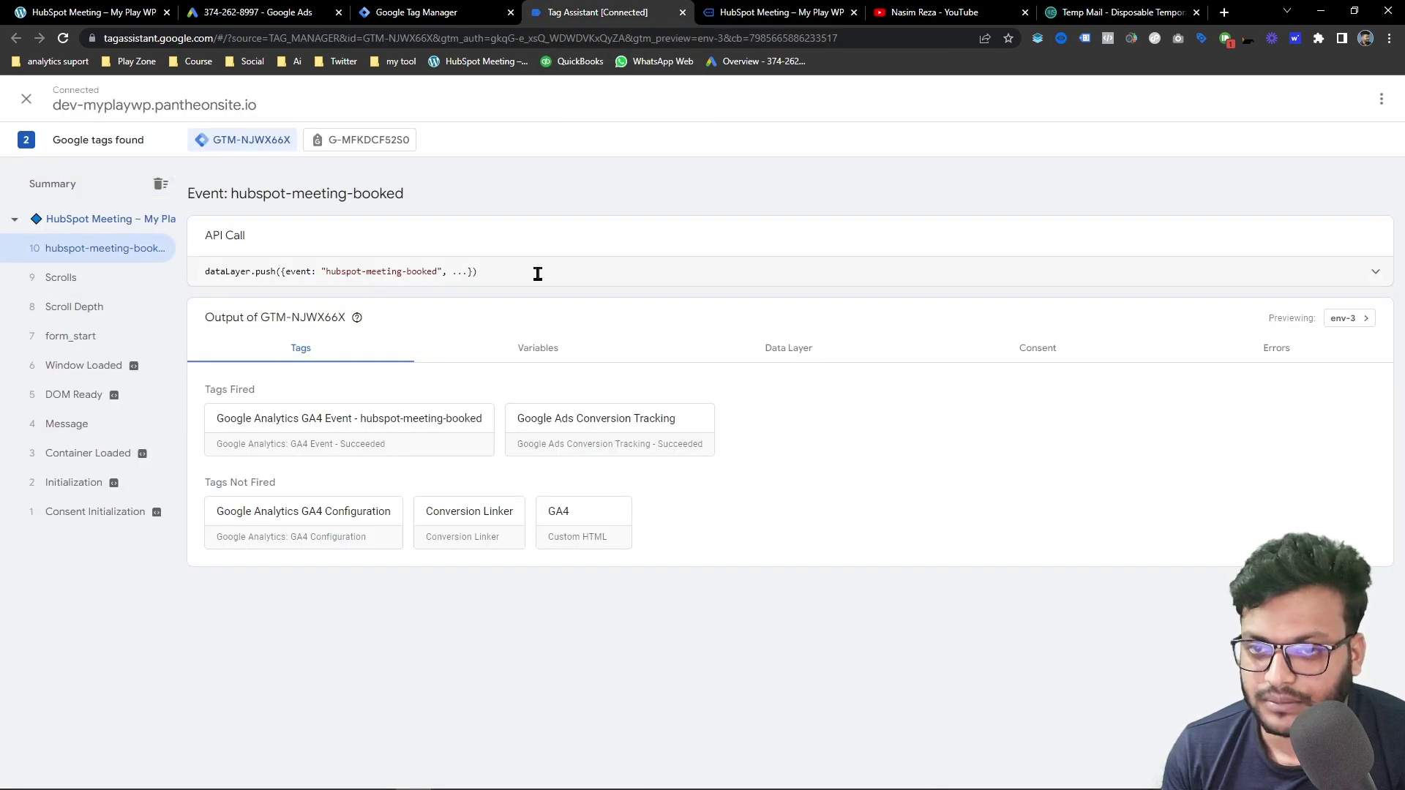
left_click(756, 285)
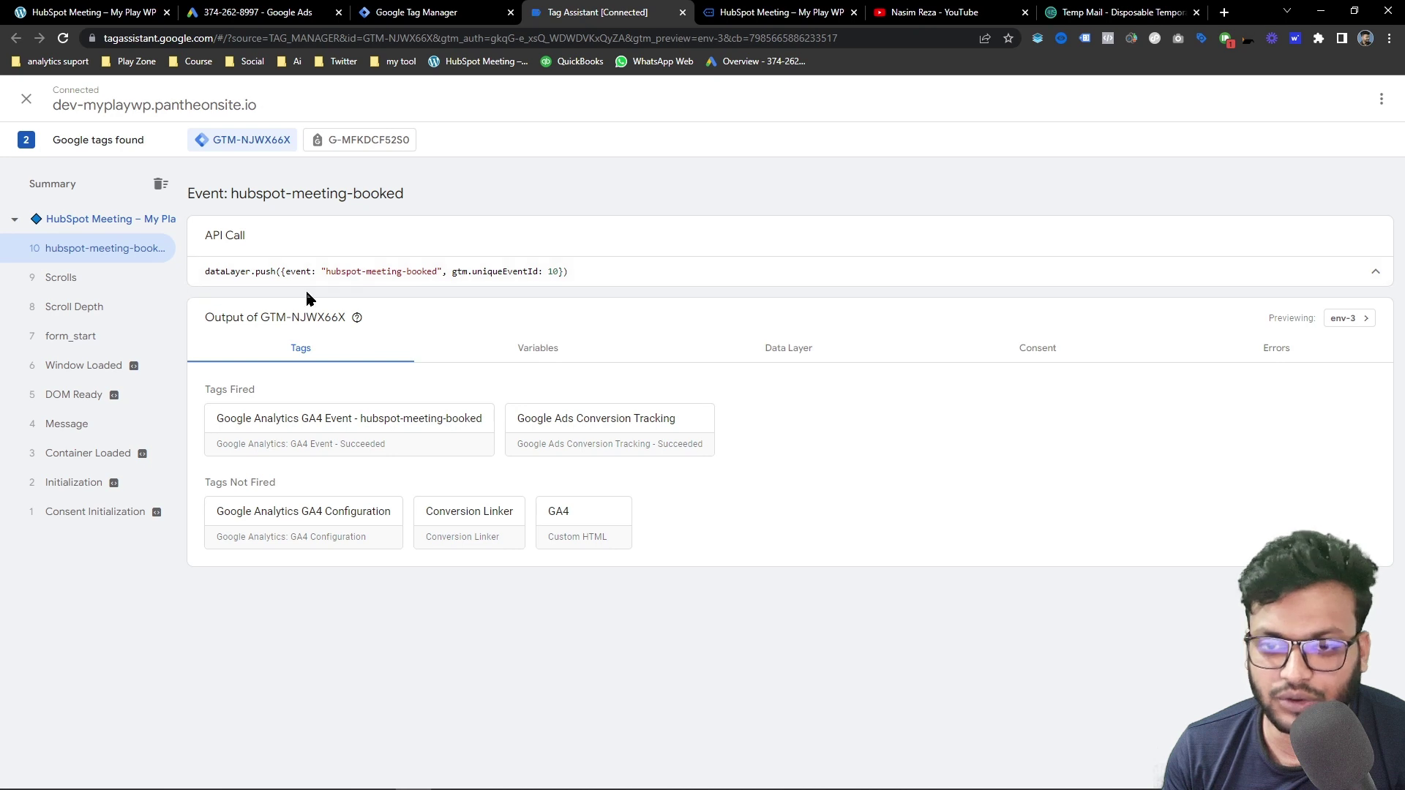
left_click_drag(329, 273, 430, 278)
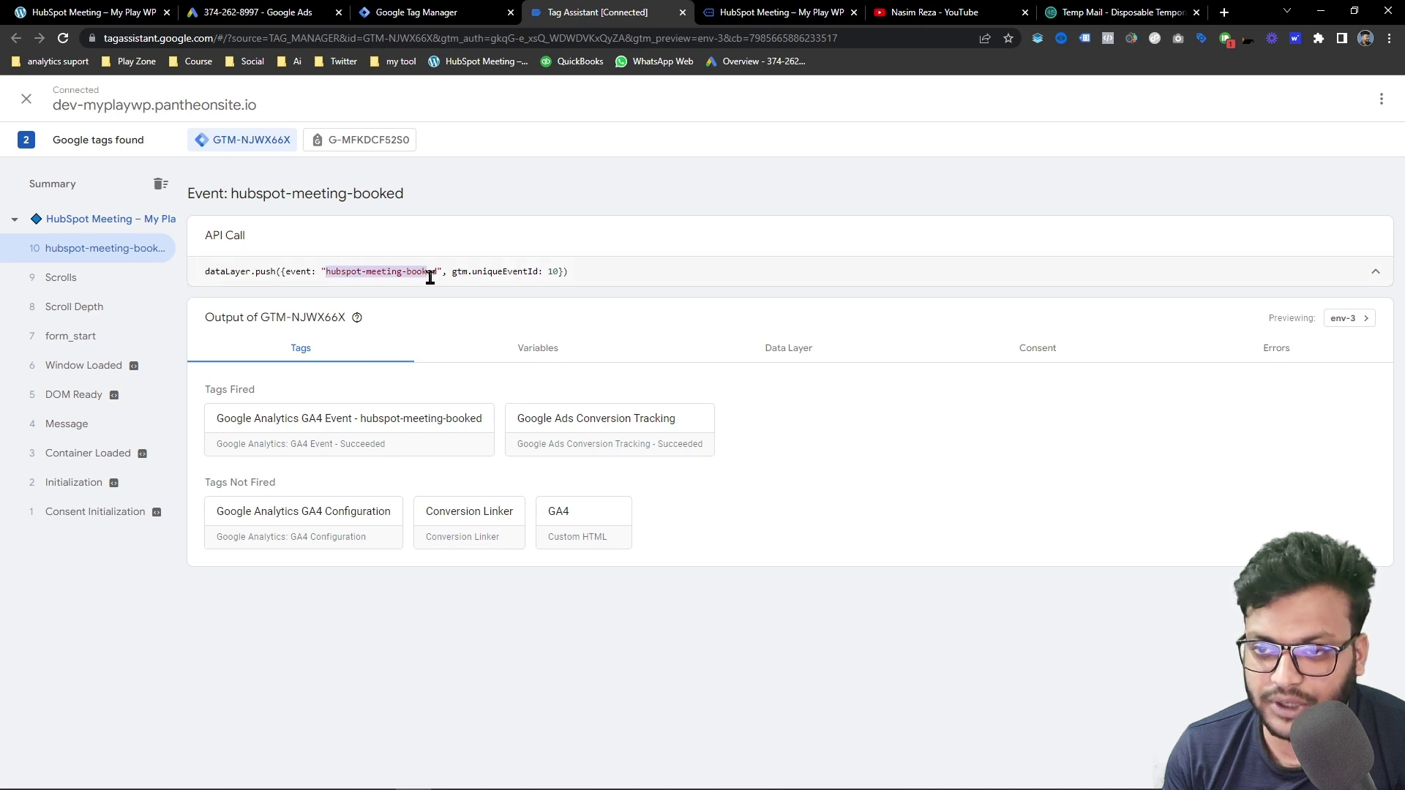
left_click(422, 13)
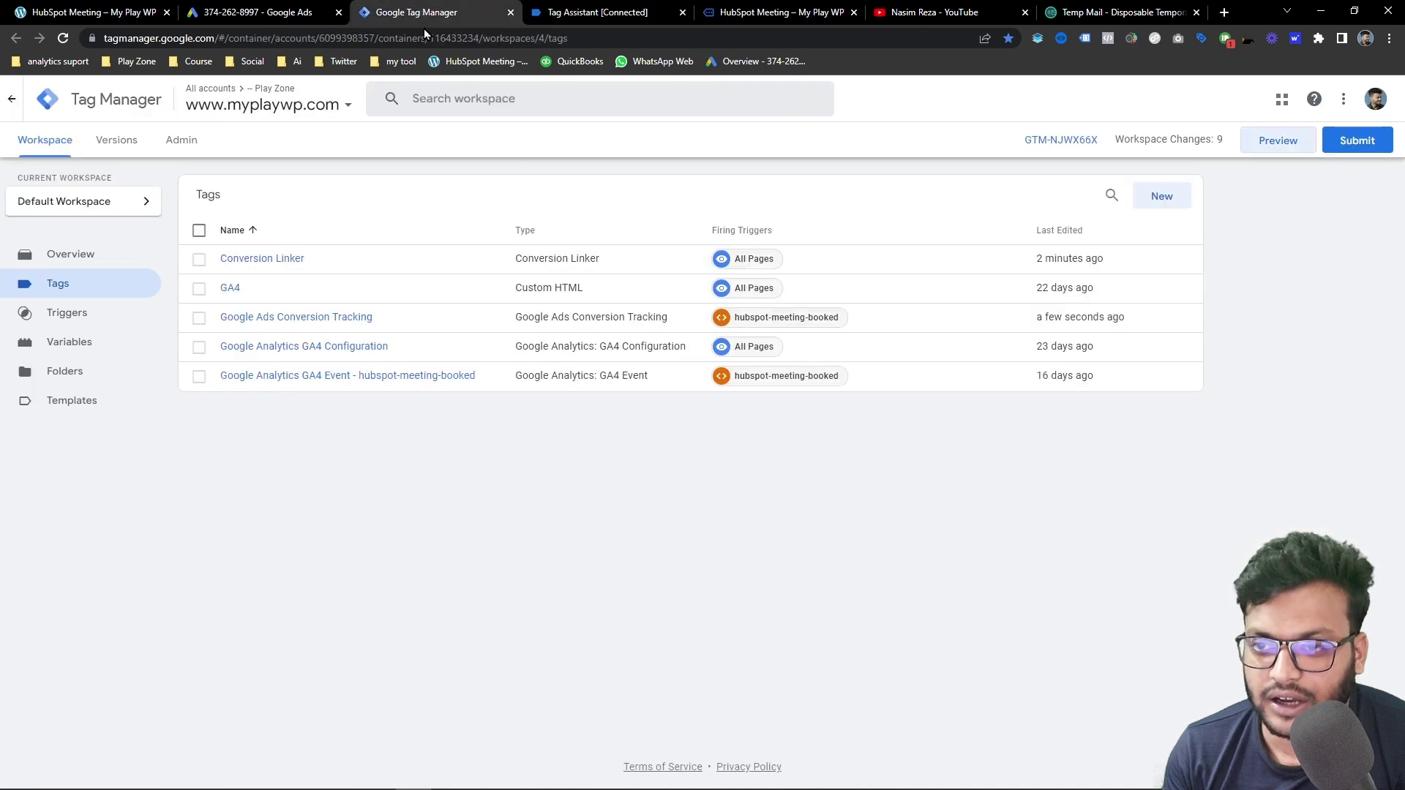
Start a new Custom Event trigger from the Triggers list.
left_click(89, 316)
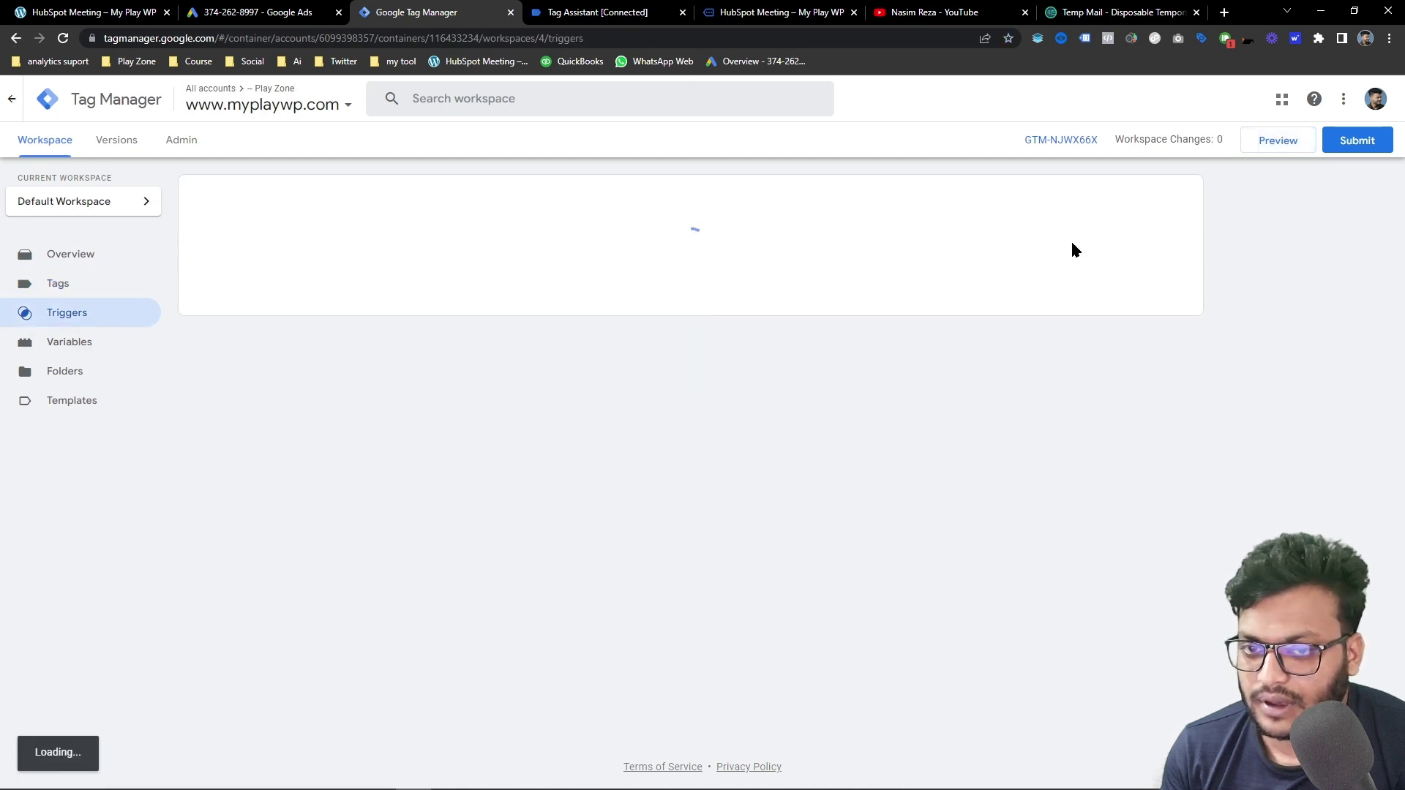
left_click(1160, 197)
left_click(759, 246)
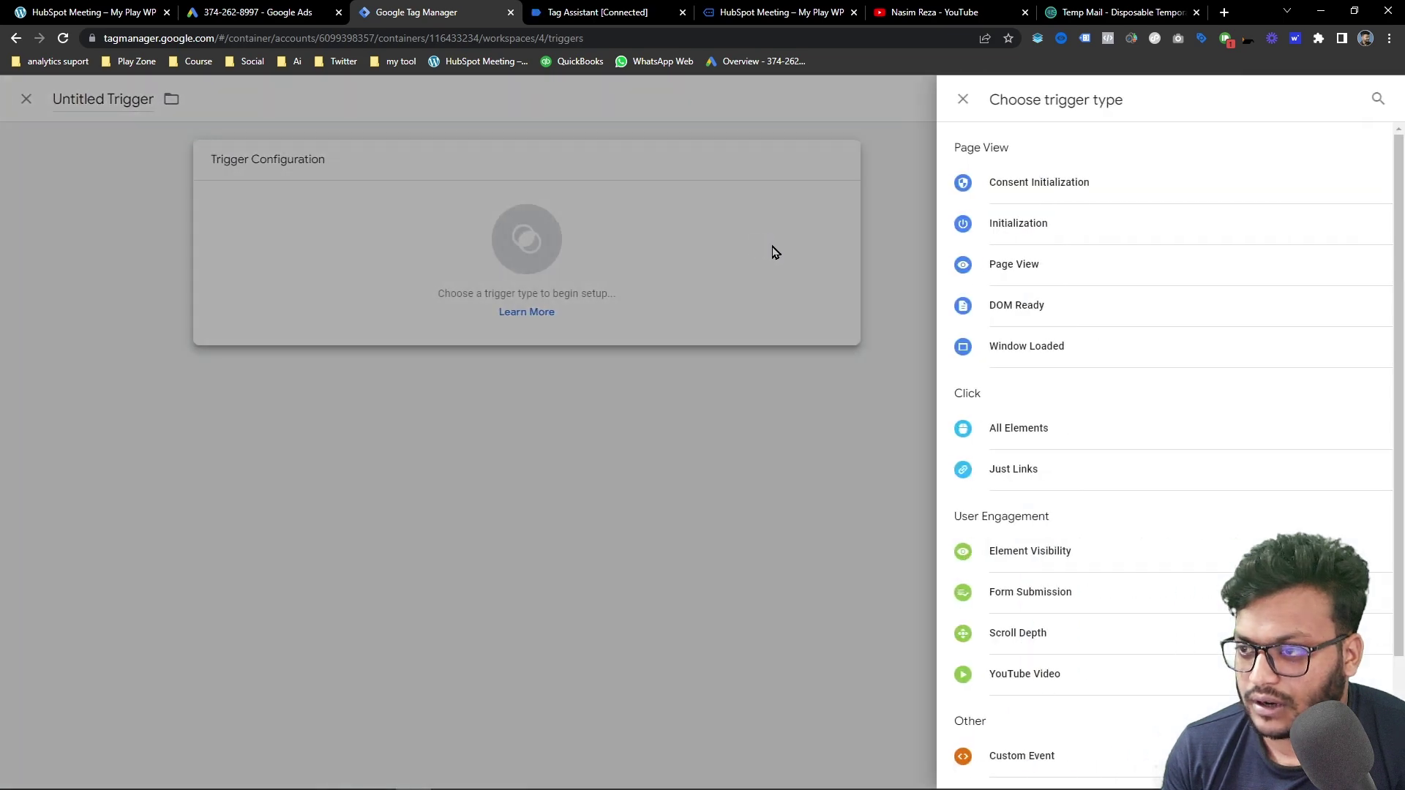
left_click(1032, 765)
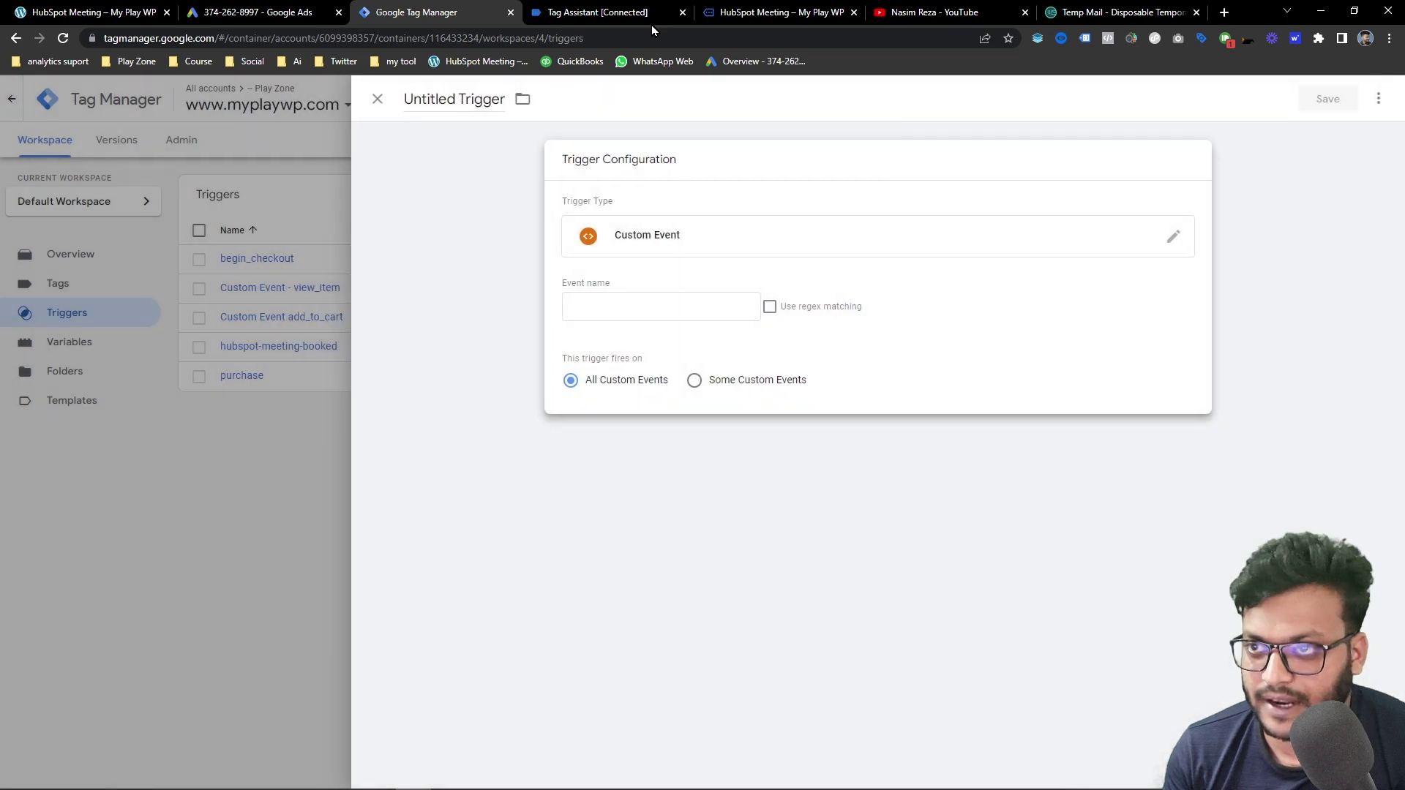
Enter hubspot-meeting-booked as its event name, then discard the draft trigger.
key("ctrl+Tab")
right_click(373, 272)
left_click(401, 294)
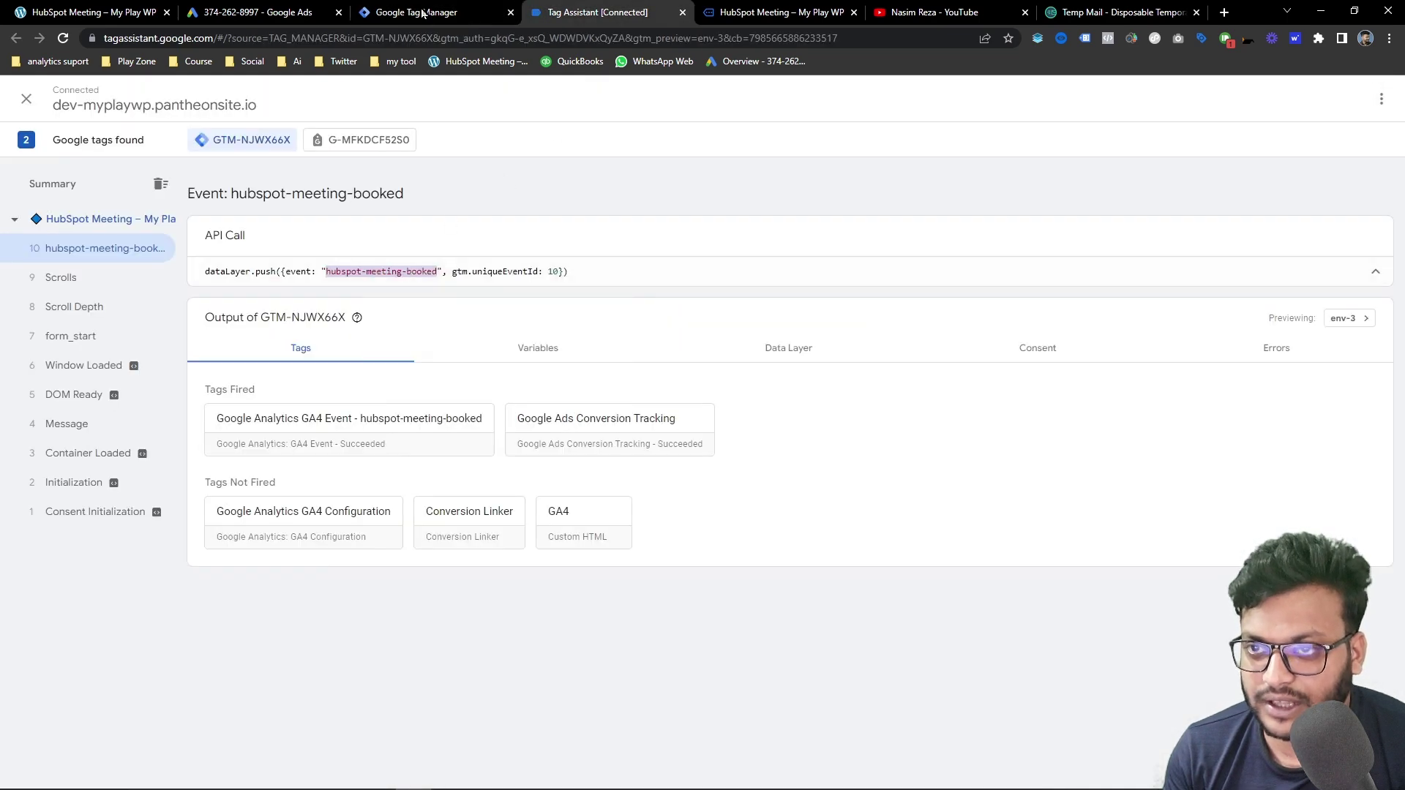
left_click(437, 10)
left_click(596, 301)
type("hubspot-meeting-booked")
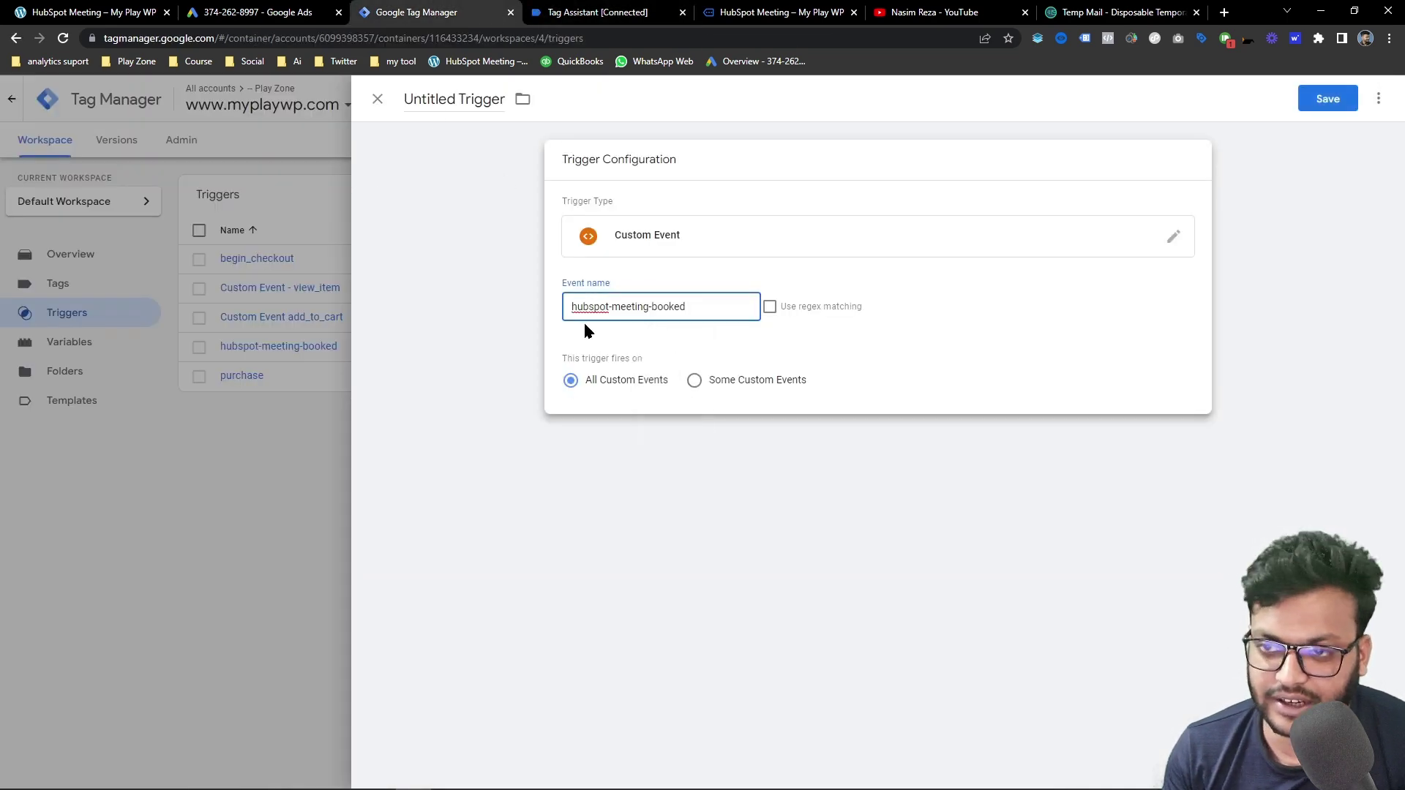
left_click(322, 290)
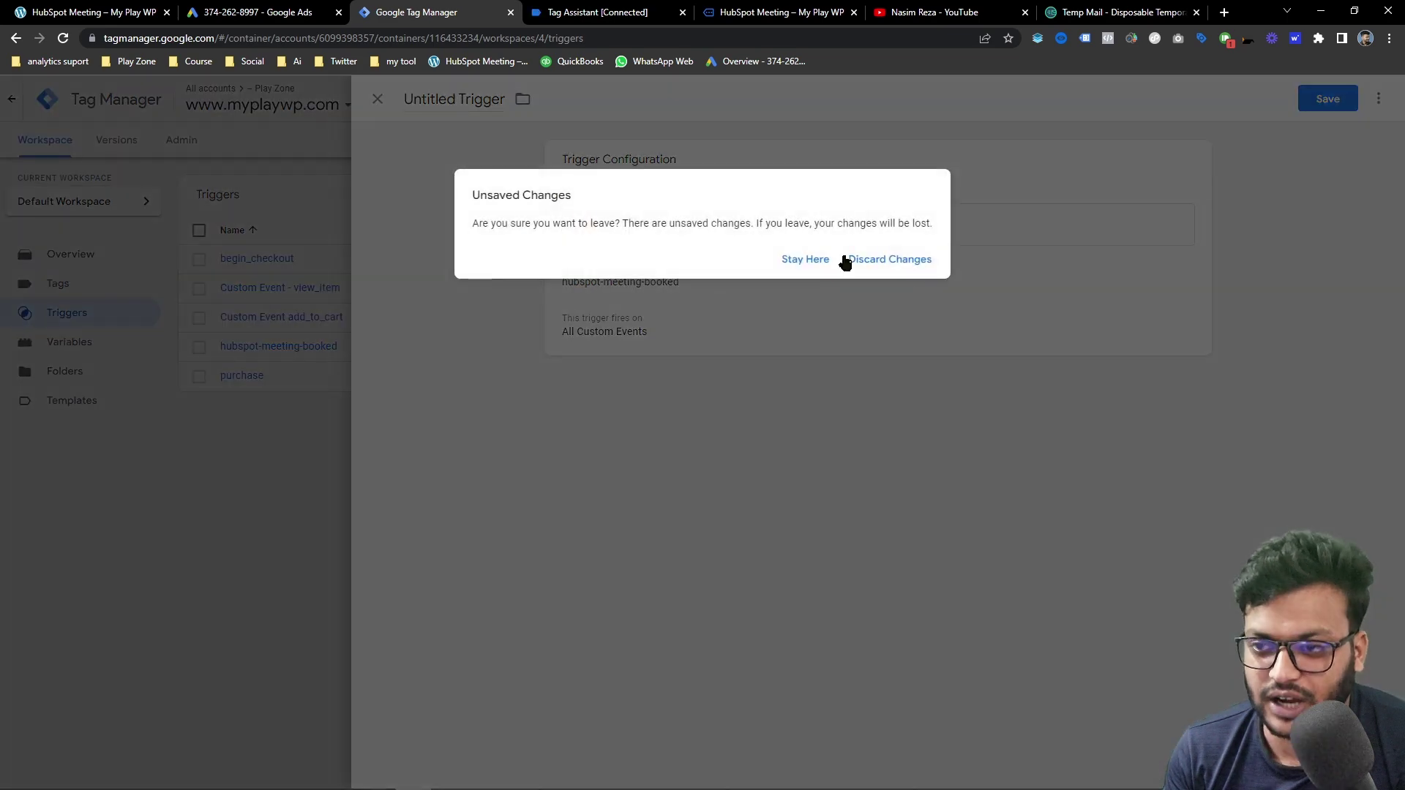
left_click(888, 260)
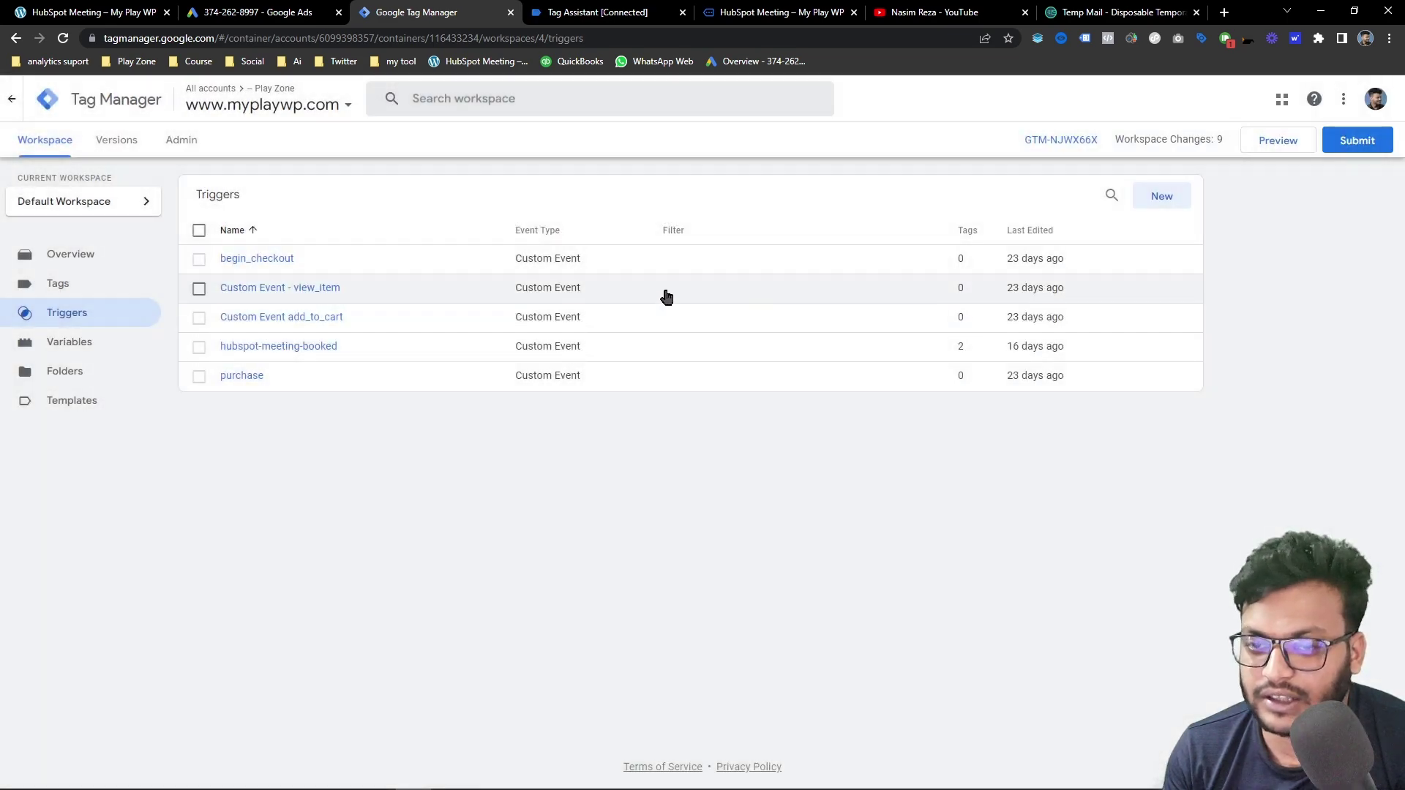
key("ctrl+Tab")
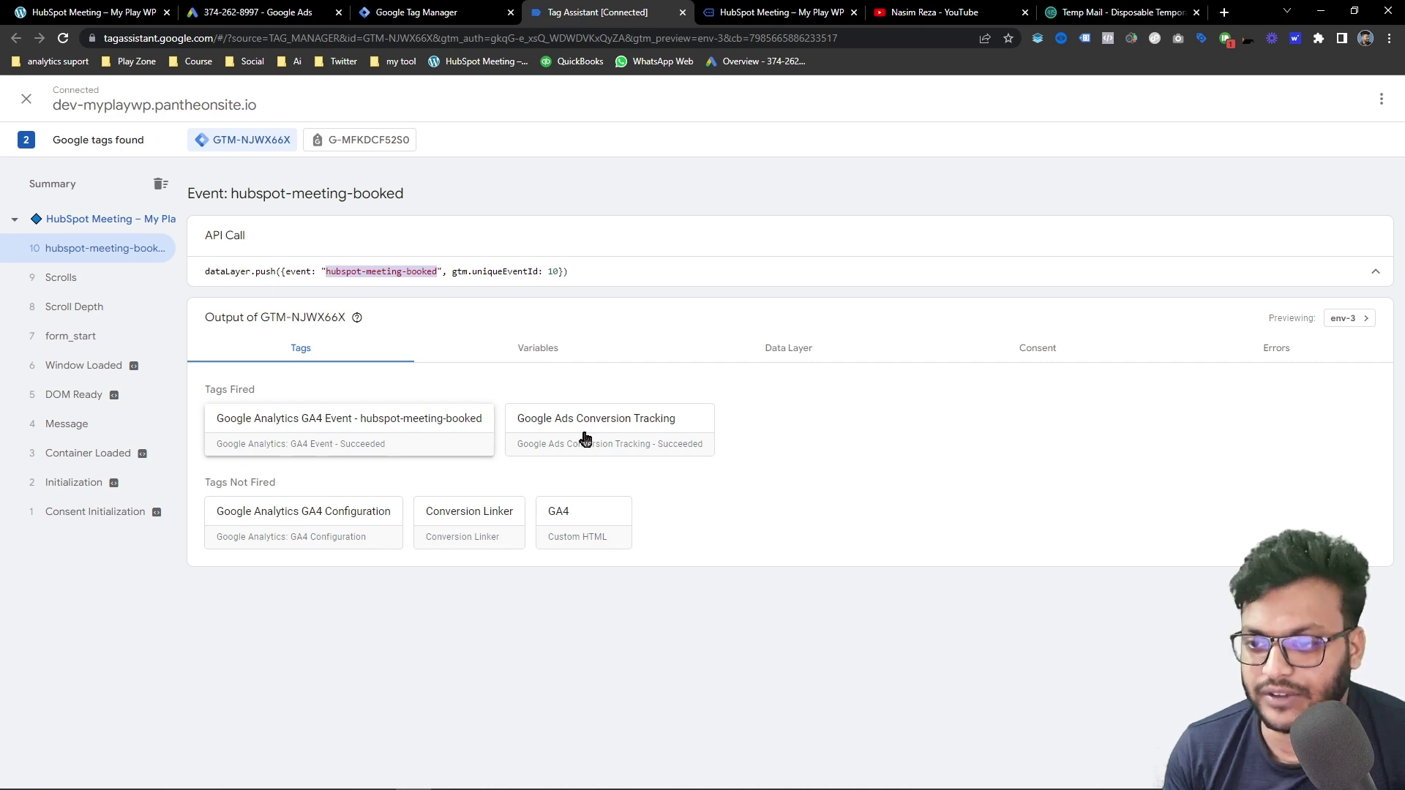
key("ctrl+Tab")
key("ctrl+Tab")
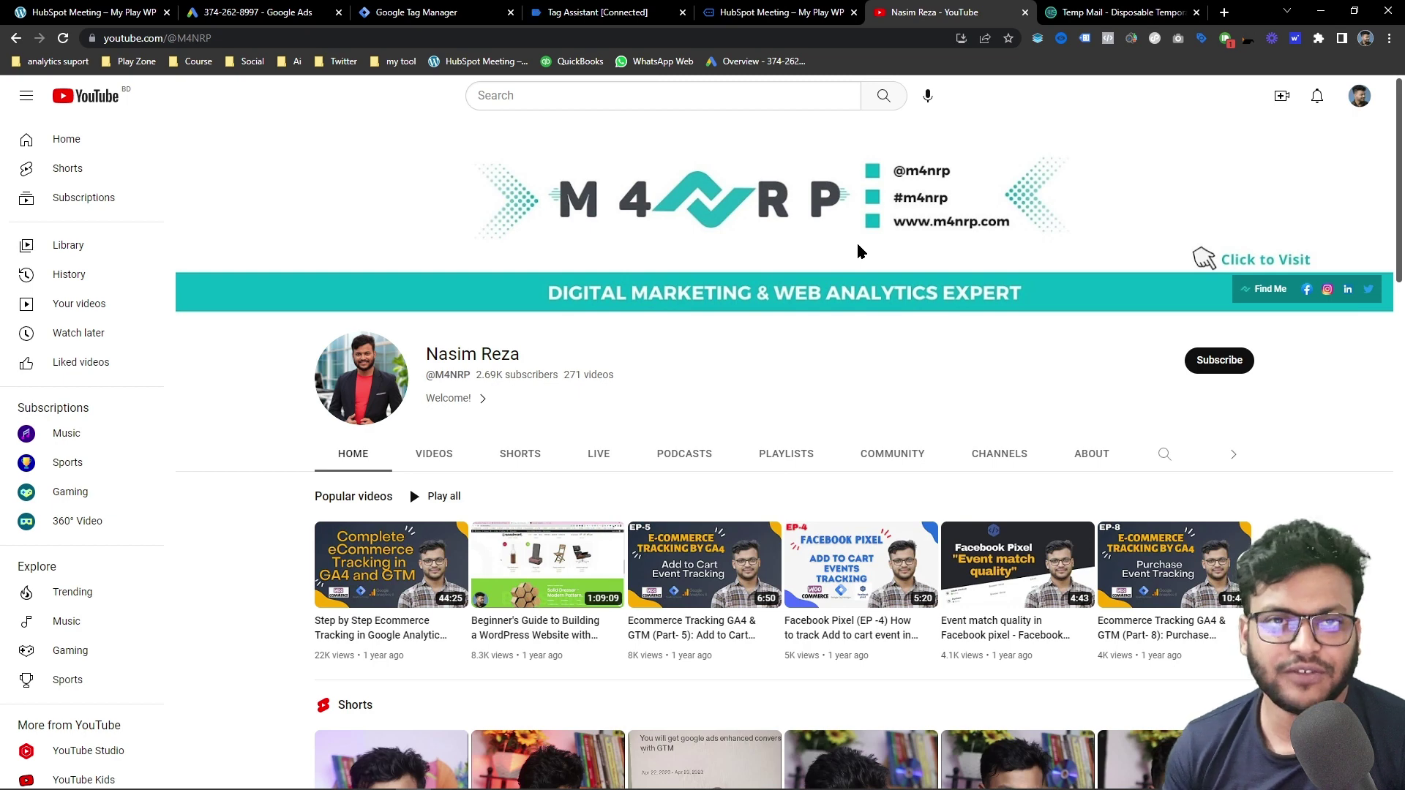